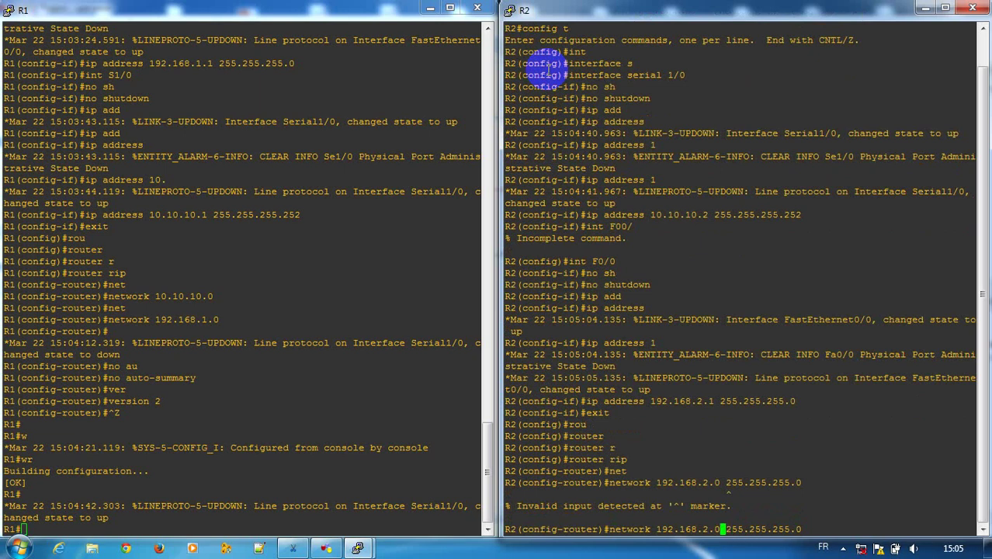
Advertise networks 192.168.2.0 and 10.10.10.0 in R2's RIP process
key("BackSpace")
type("1")
key("Return")
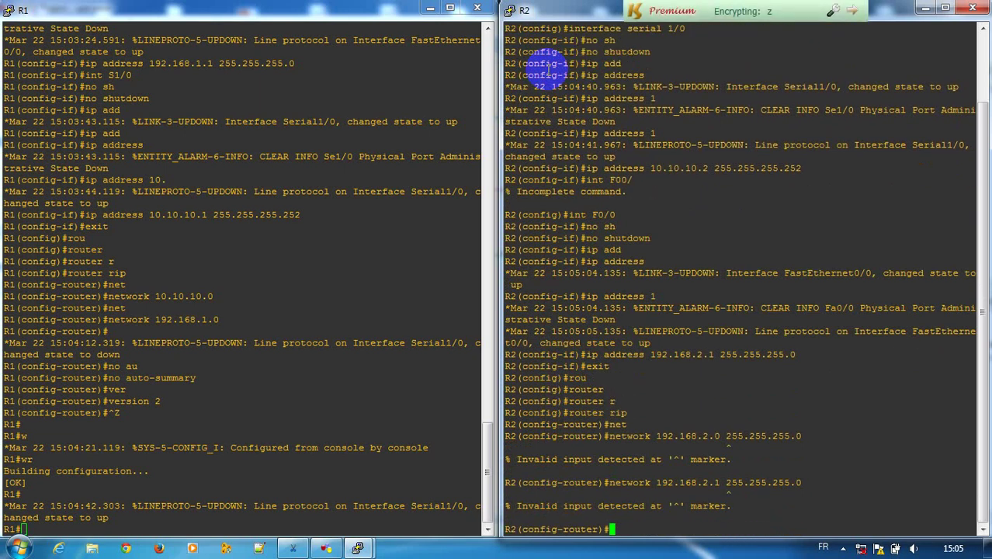
key("Up")
key("BackSpace")
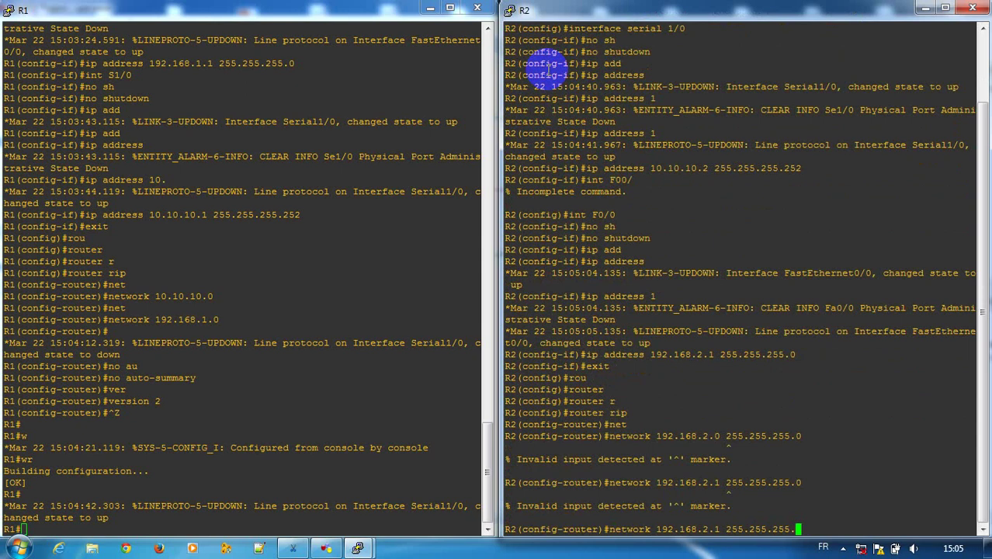
key("BackSpace")
key("BackSpace")
key("BackSpace")
key("BackSpace")
key("BackSpace")
key("BackSpace")
key("BackSpace")
key("BackSpace")
key("BackSpace")
key("BackSpace")
key("BackSpace")
type("0")
key("Return")
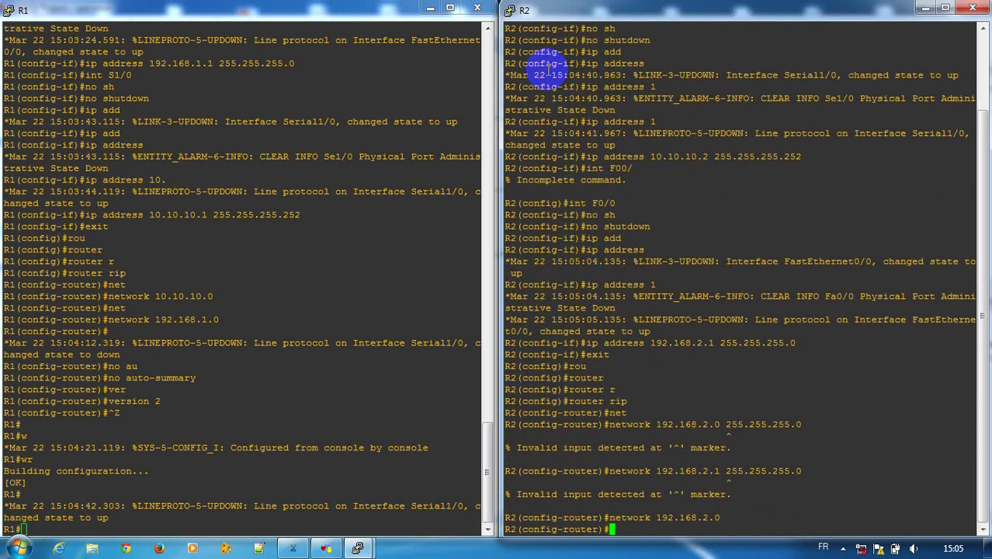
type("net")
key("Tab")
type("10")
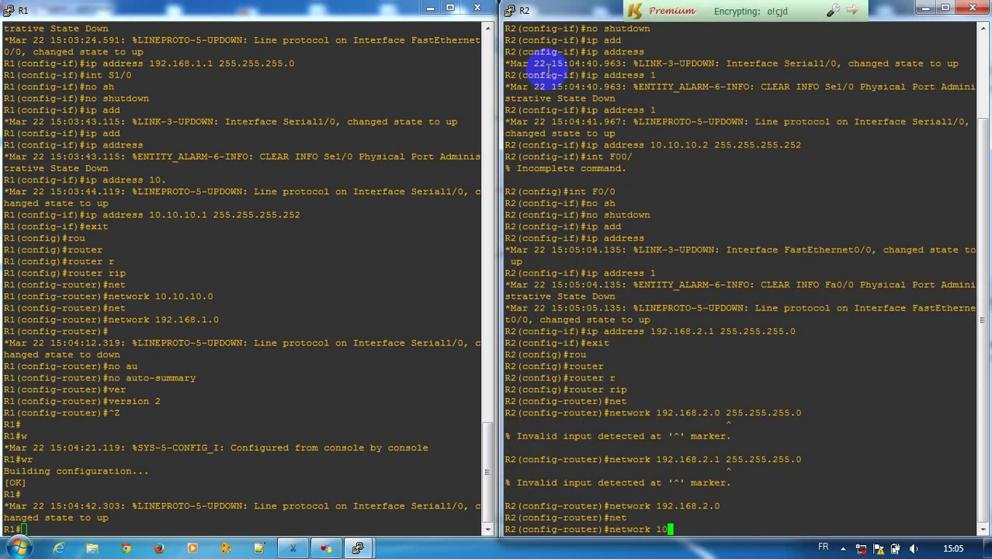
type(".10.10.0")
key("Return")
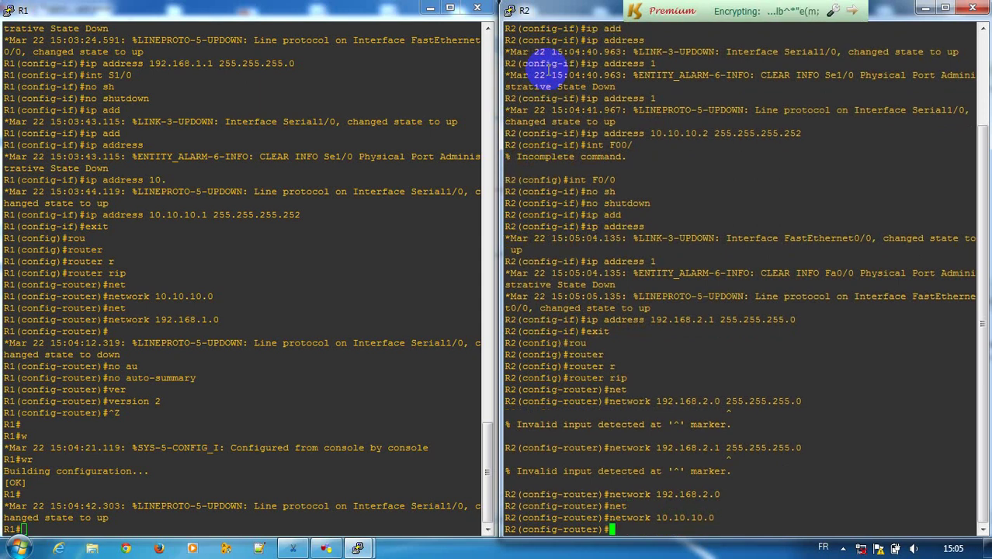
Disable auto-summary and switch R2's RIP to version 2
type("no au")
key("Tab")
key("Return")
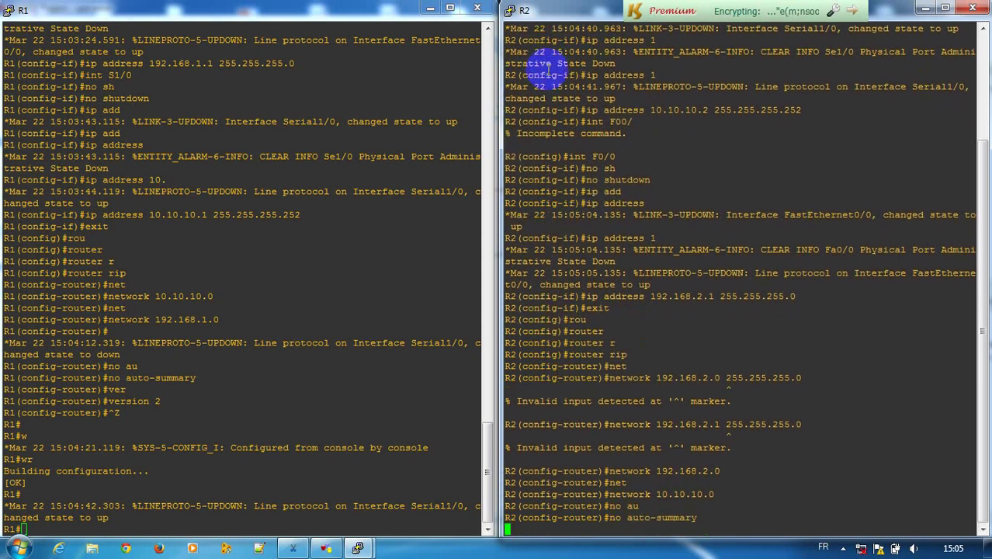
type("ver")
key("Tab")
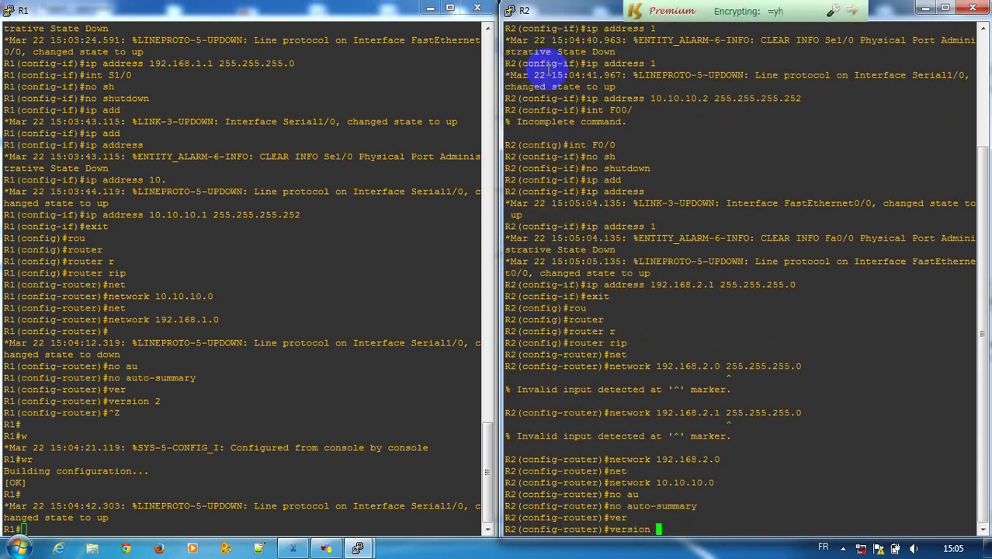
type("2")
key("Return")
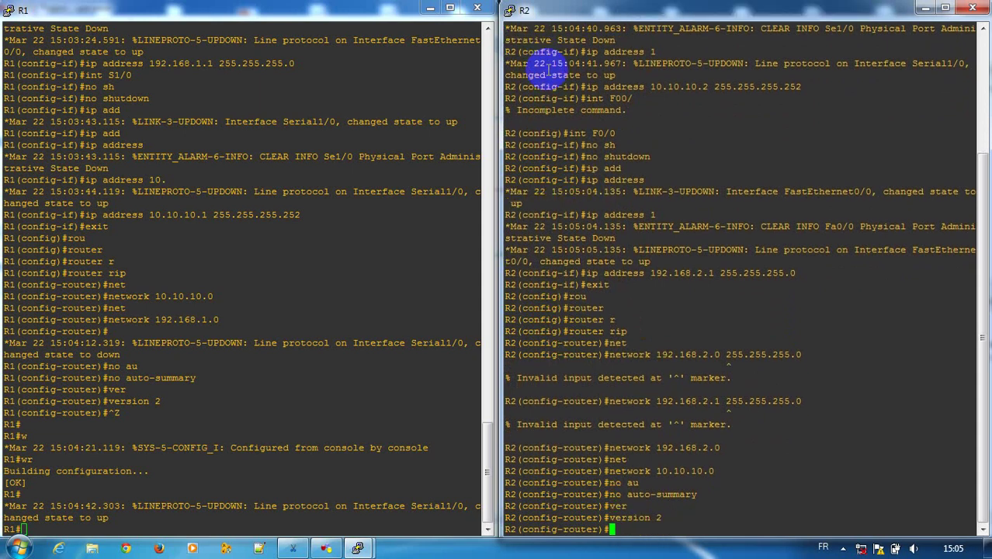
Exit configuration mode and save R2's configuration with wr
key("ctrl+z")
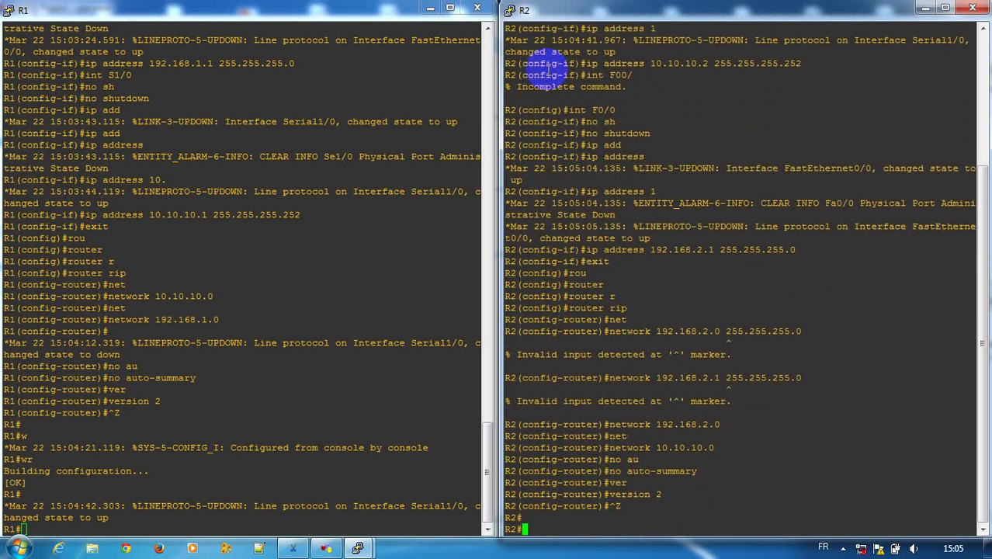
type("wr")
key("Return")
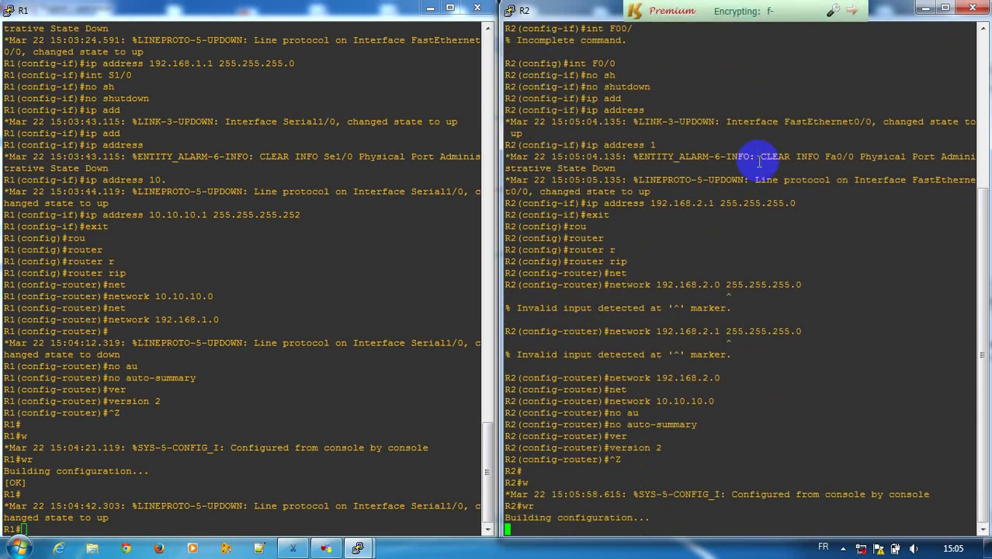
Open the loopback connection's TCP/IPv4 properties from Network and Sharing Center
left_click(862, 549)
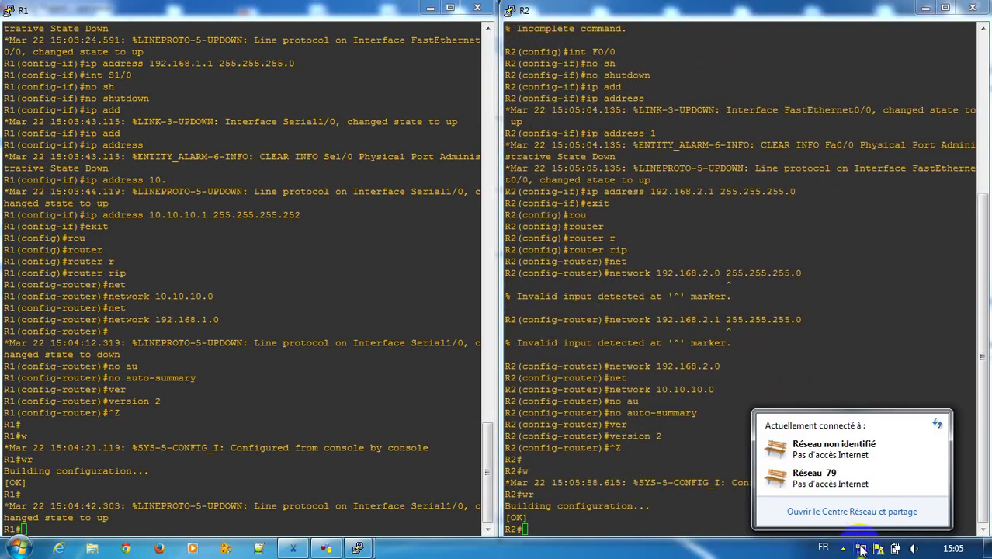
left_click(848, 512)
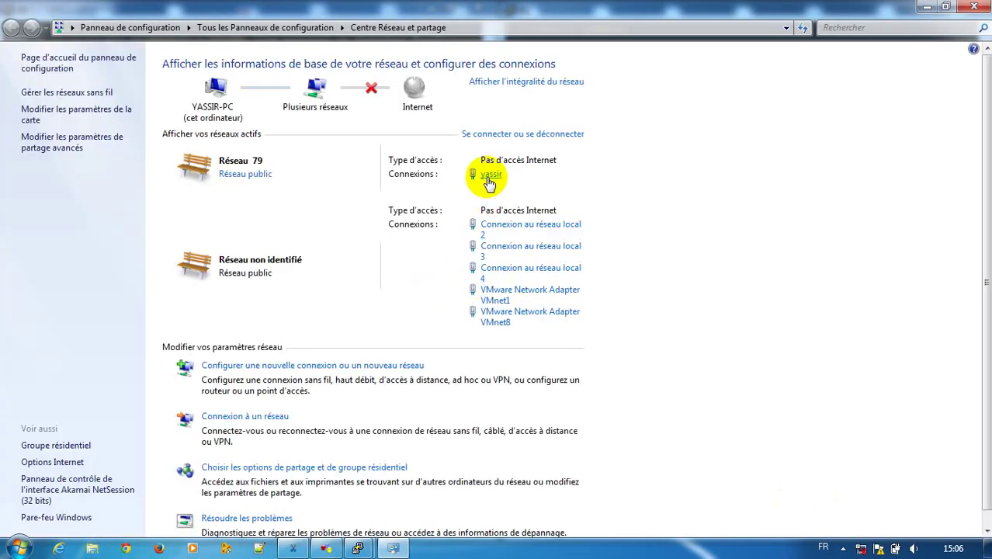
left_click(490, 176)
left_click(398, 390)
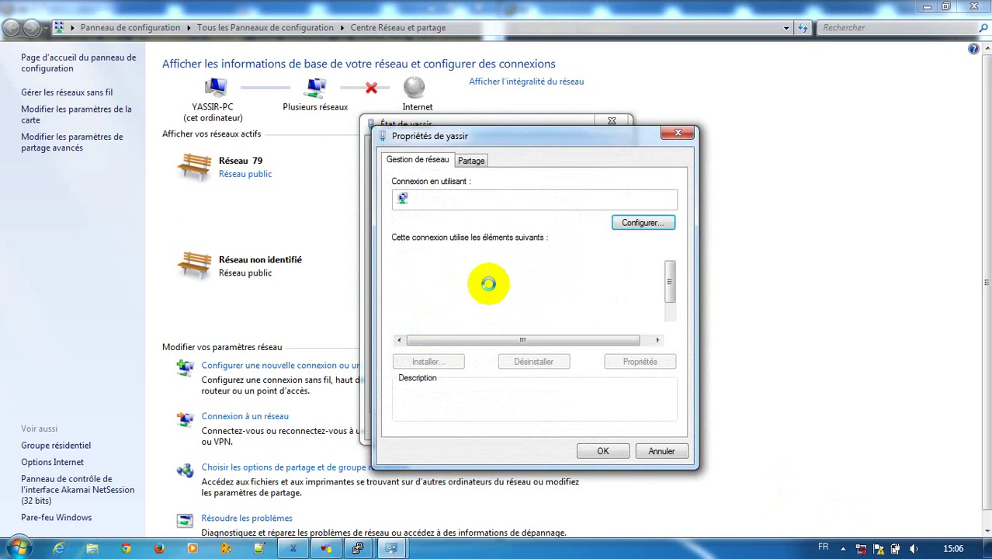
scroll(482, 295, "down", 1)
left_click(477, 316)
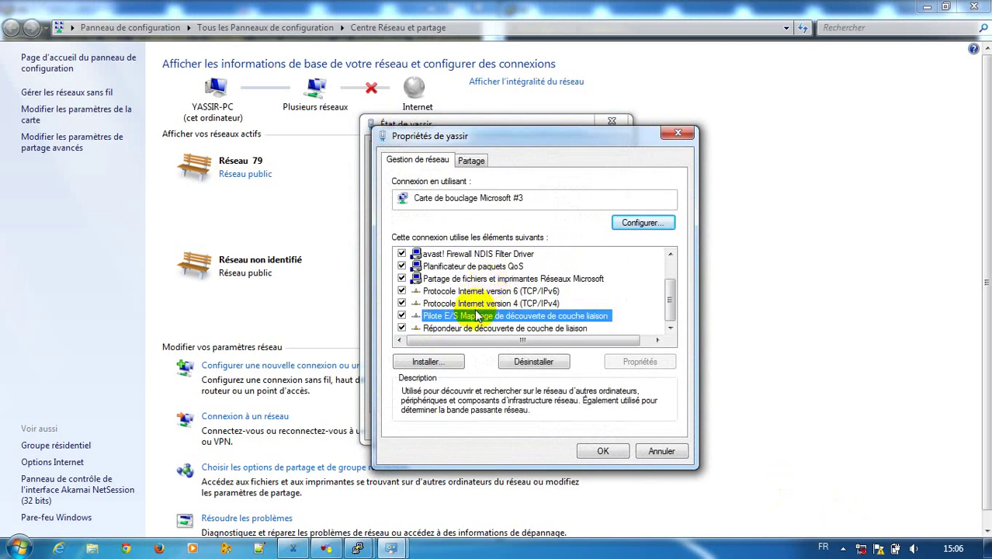
double_click(475, 303)
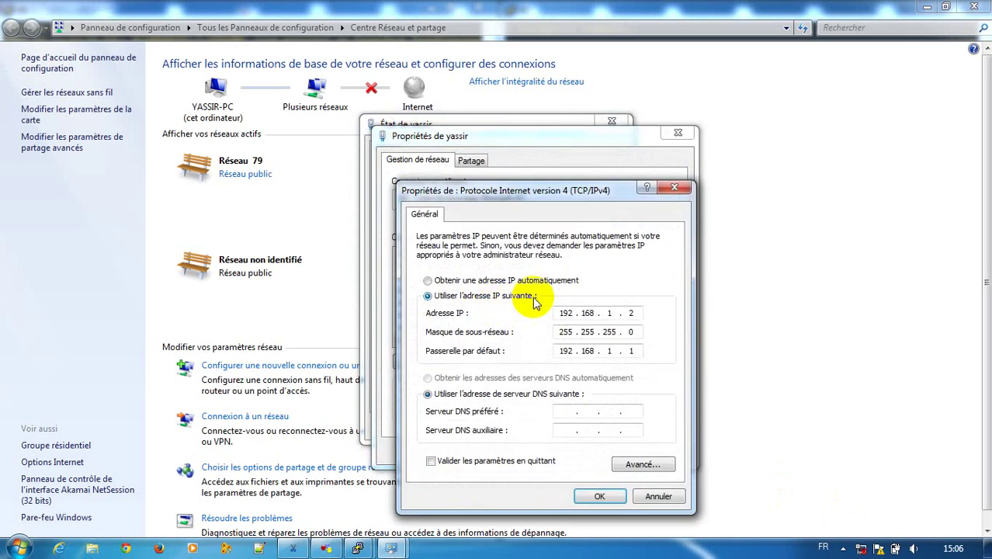
Set static IP 192.168.1.2, mask 255.255.255.0, gateway 192.168.1.1, and save
left_click(507, 281)
left_click(505, 296)
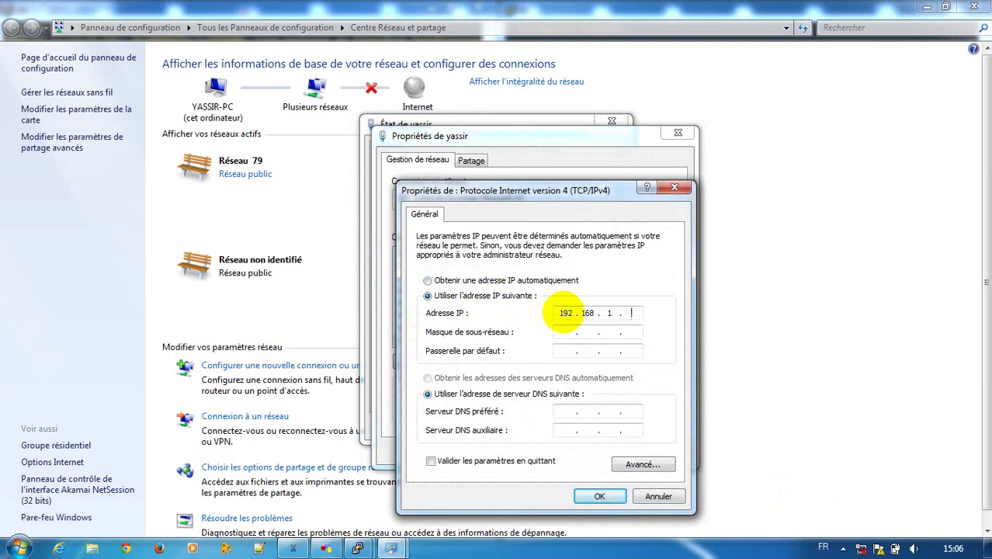
left_click(559, 333)
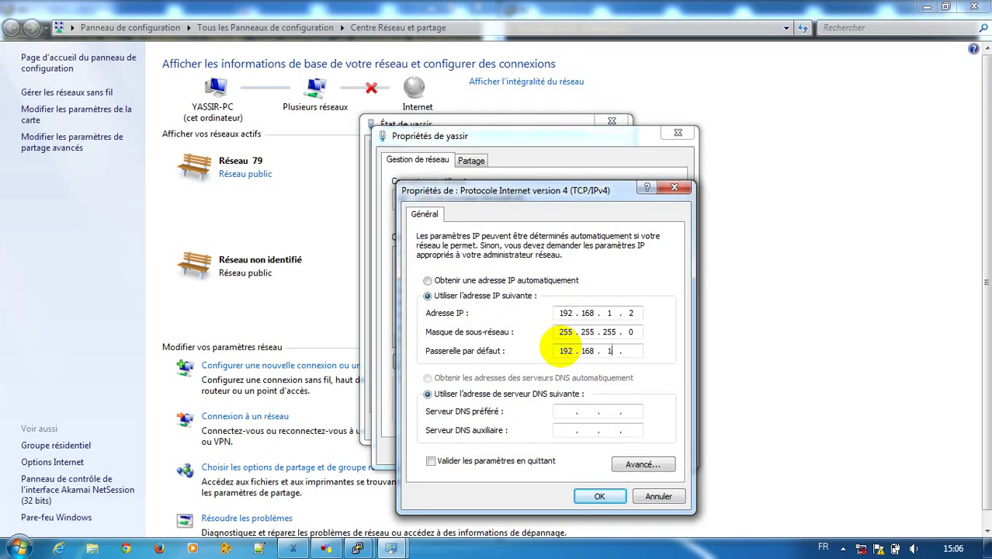
left_click(598, 498)
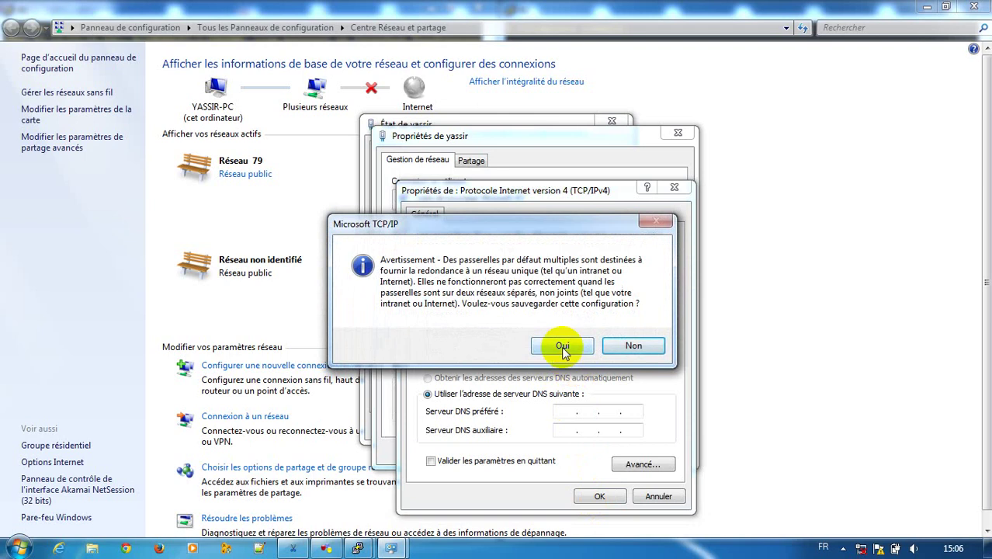
left_click(562, 346)
left_click(605, 451)
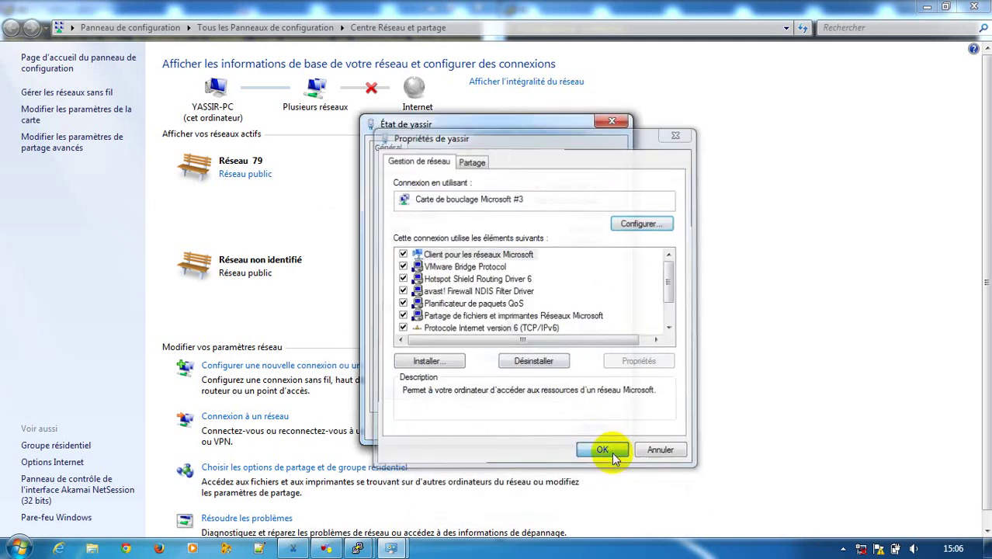
left_click(594, 428)
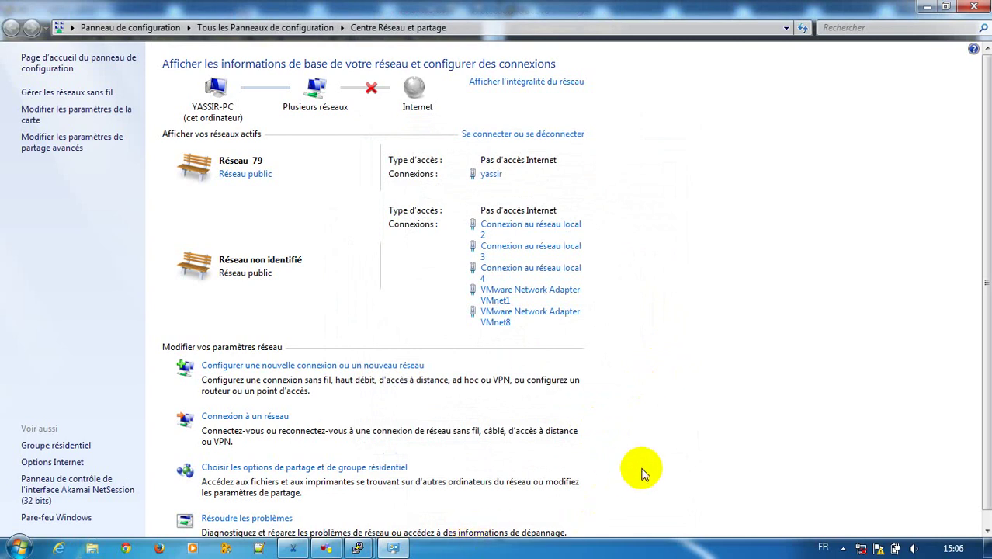
Ping 192.168.1.1 from a Command Prompt, getting 4 of 4 replies, then close it
key("super+r")
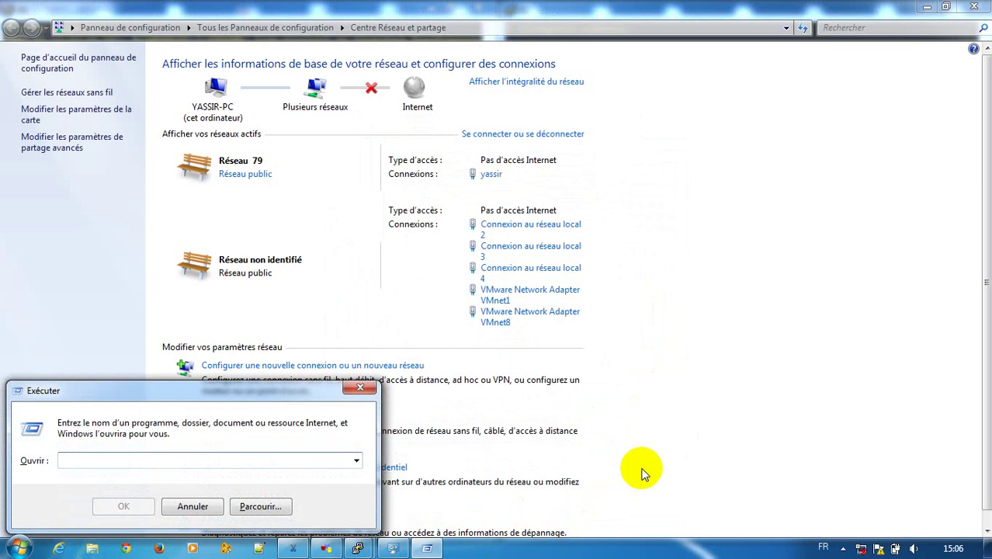
type("cmd")
key("Return")
type("pi")
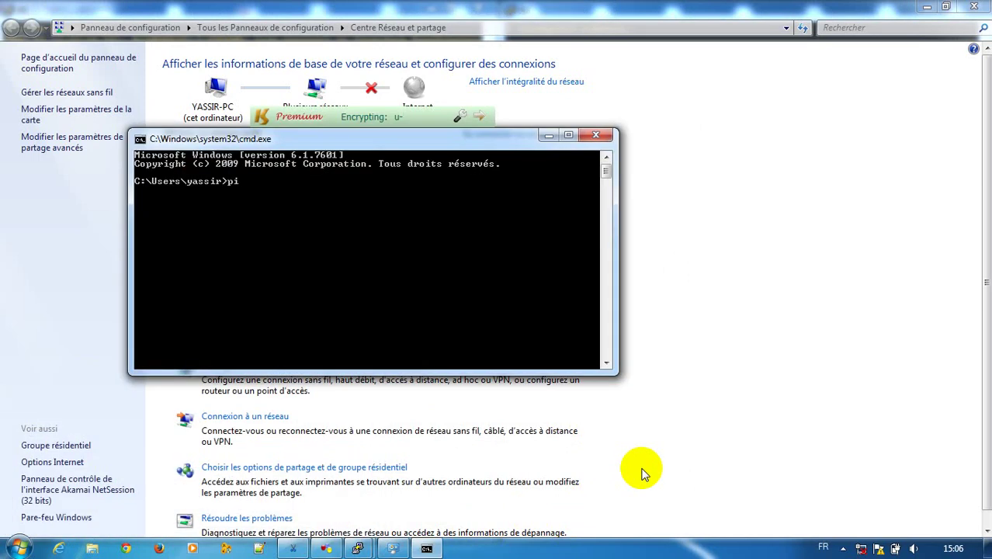
type("ng 192.168.1.1")
key("Return")
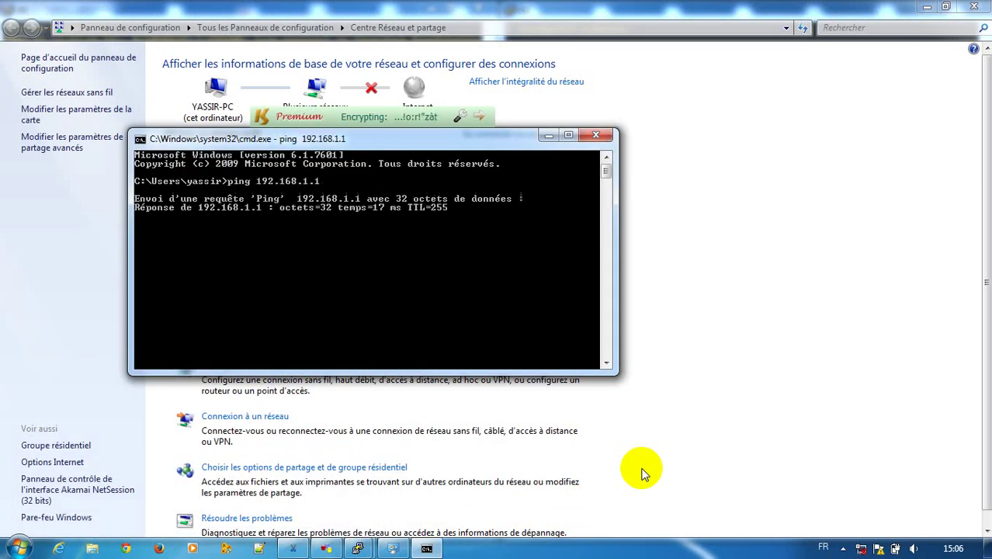
left_click(598, 137)
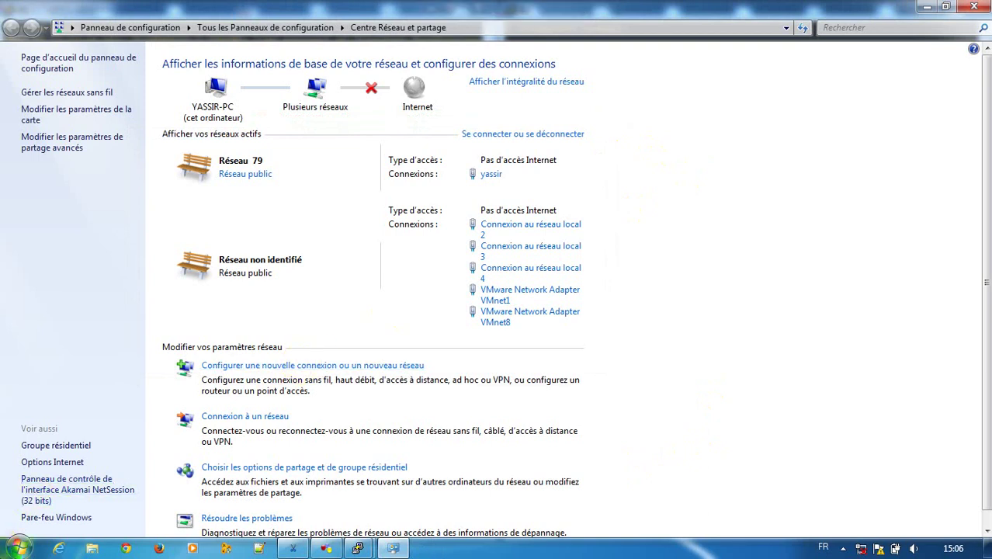
Launch VMware Workstation from the Start menu and power on the Windows 7 x64 VM
left_click(17, 549)
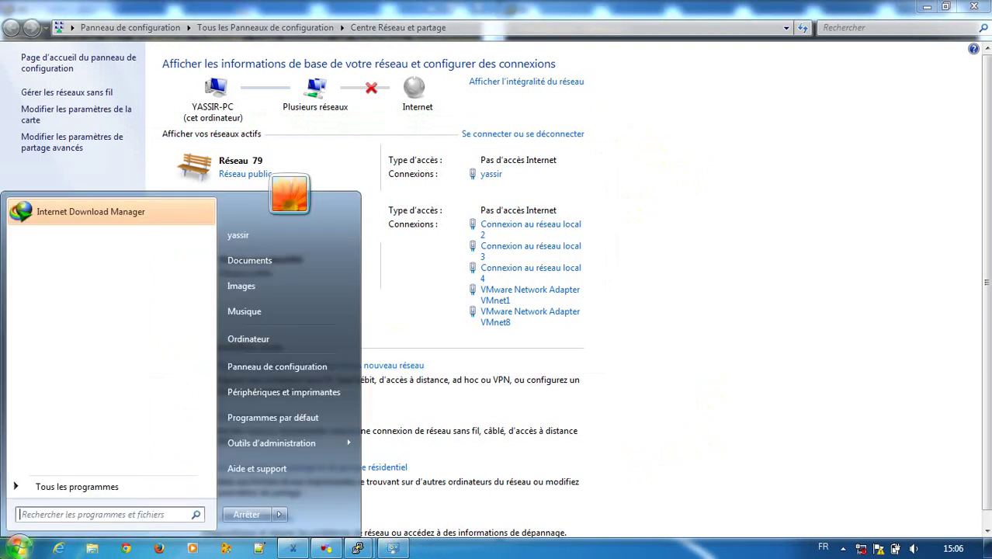
left_click(65, 488)
scroll(77, 435, "down", 2)
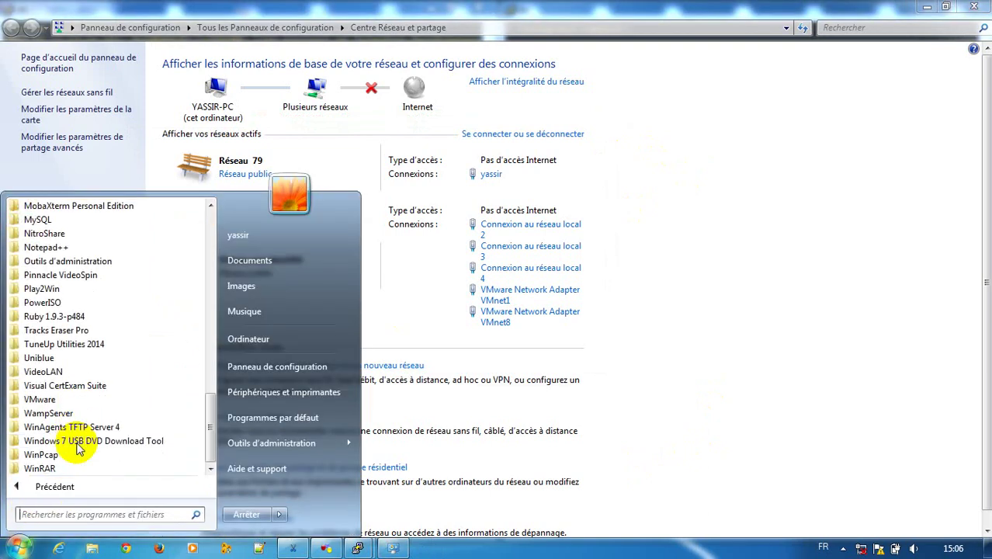
left_click(48, 399)
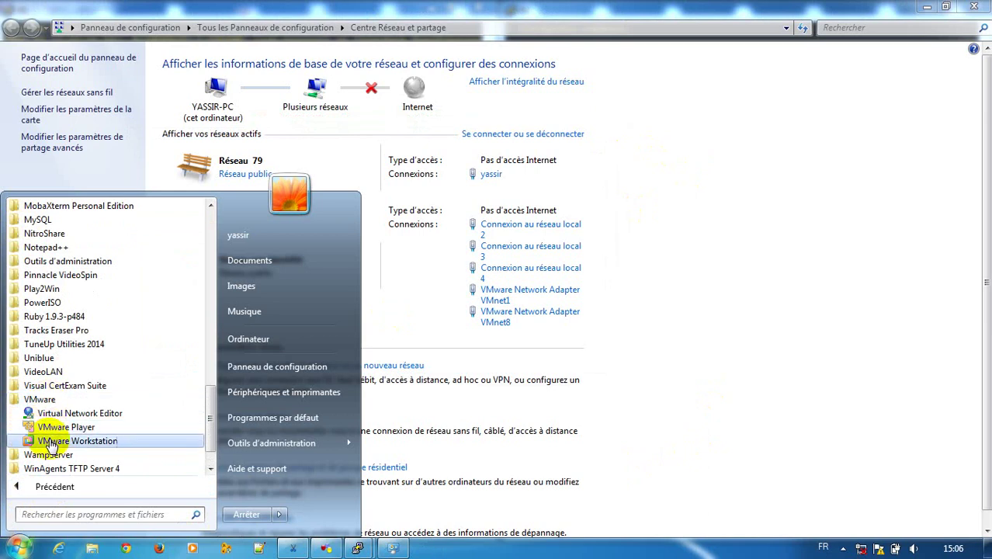
left_click(50, 441)
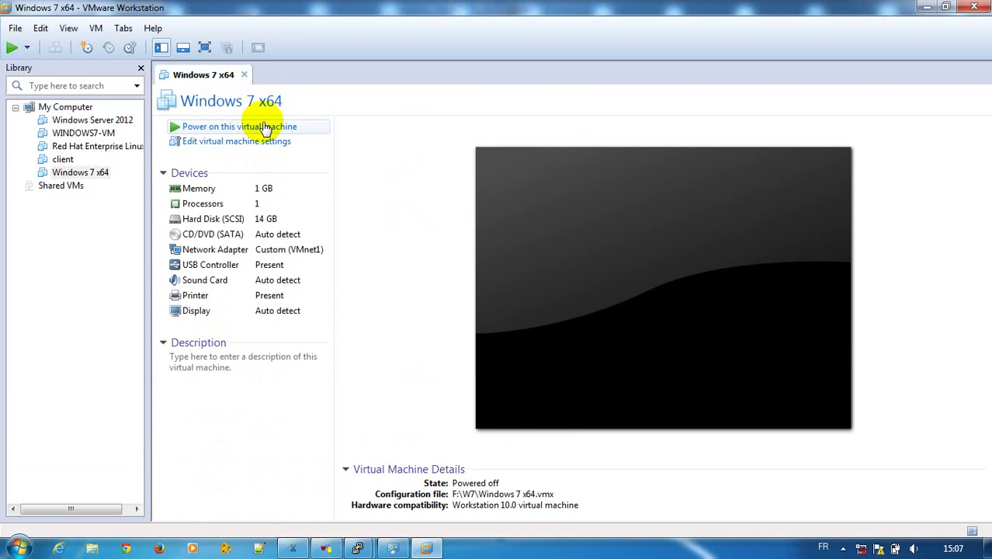
left_click(213, 133)
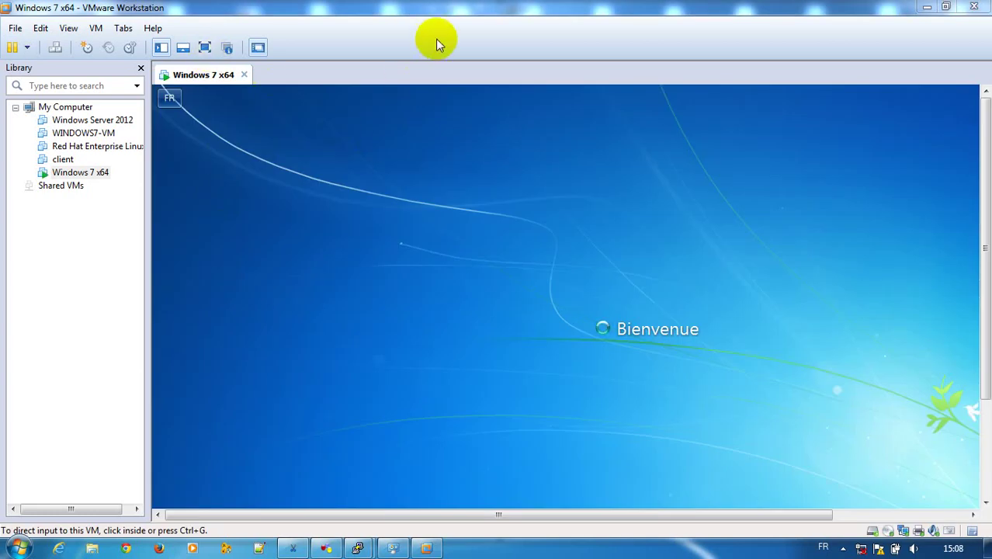
In full screen, launch the jre-7u45 installer and cancel the 'Réseau 4' network location prompt
left_click(204, 48)
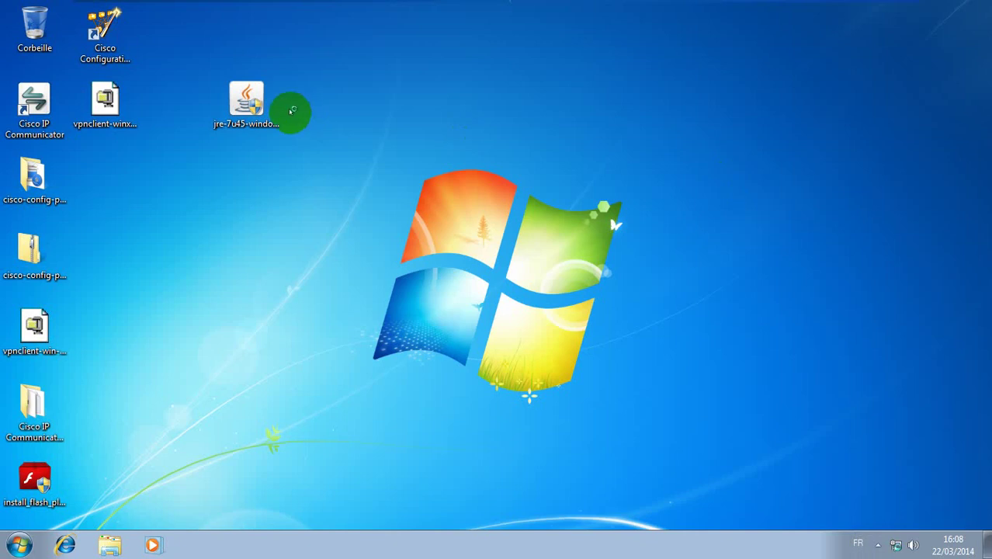
double_click(230, 114)
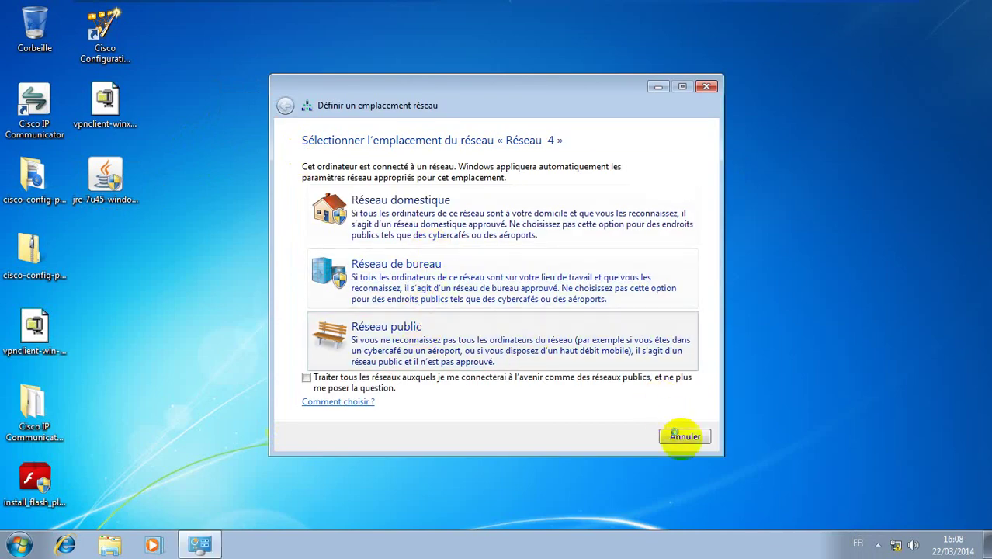
left_click(683, 437)
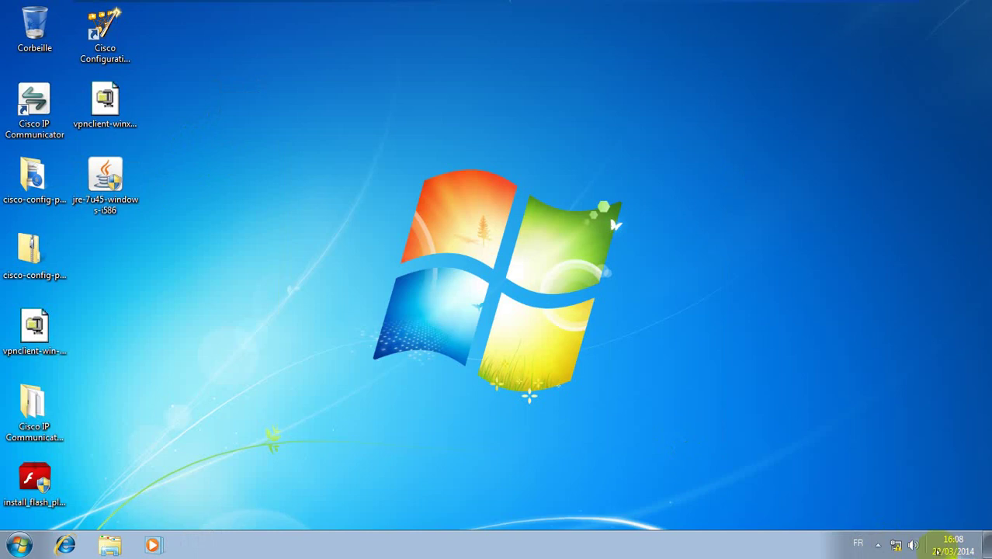
left_click(895, 545)
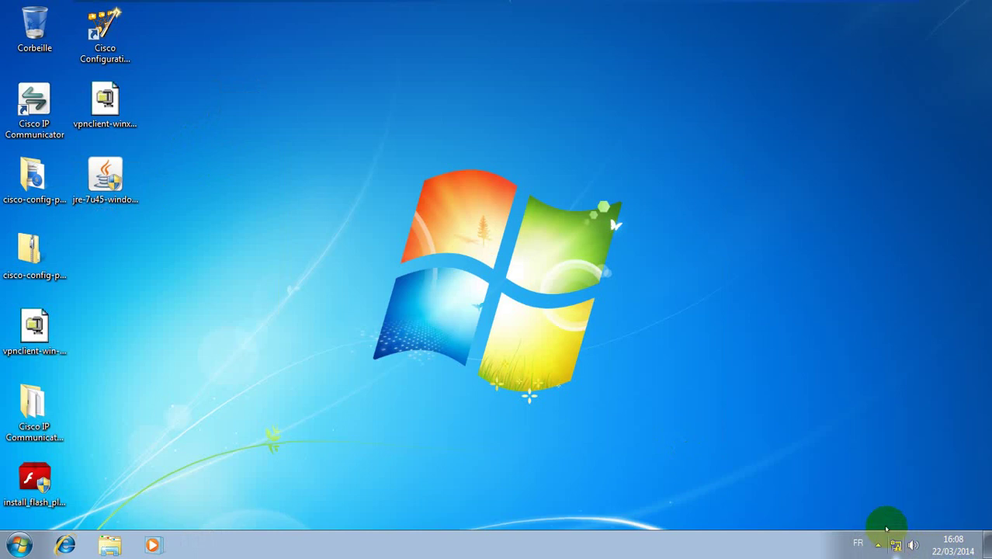
left_click(869, 517)
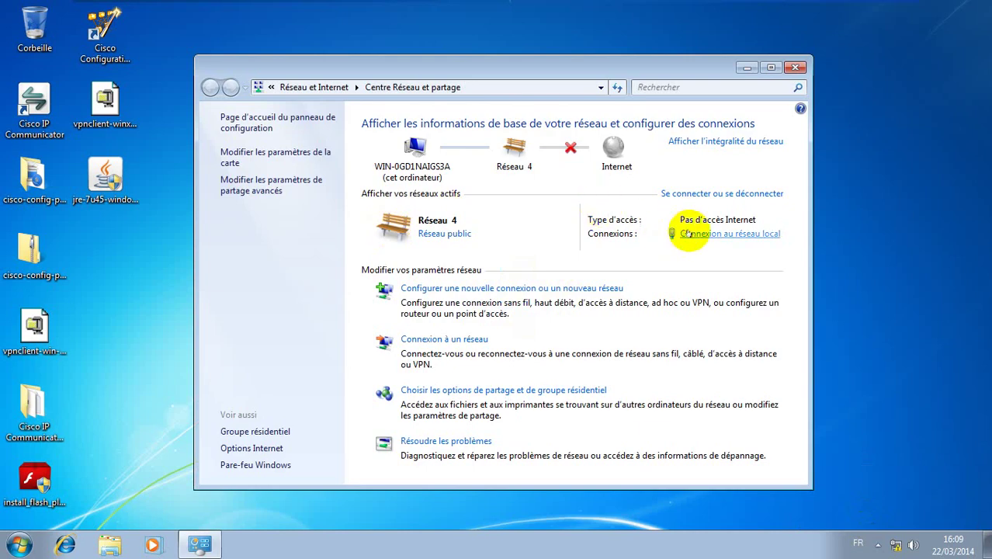
left_click(688, 233)
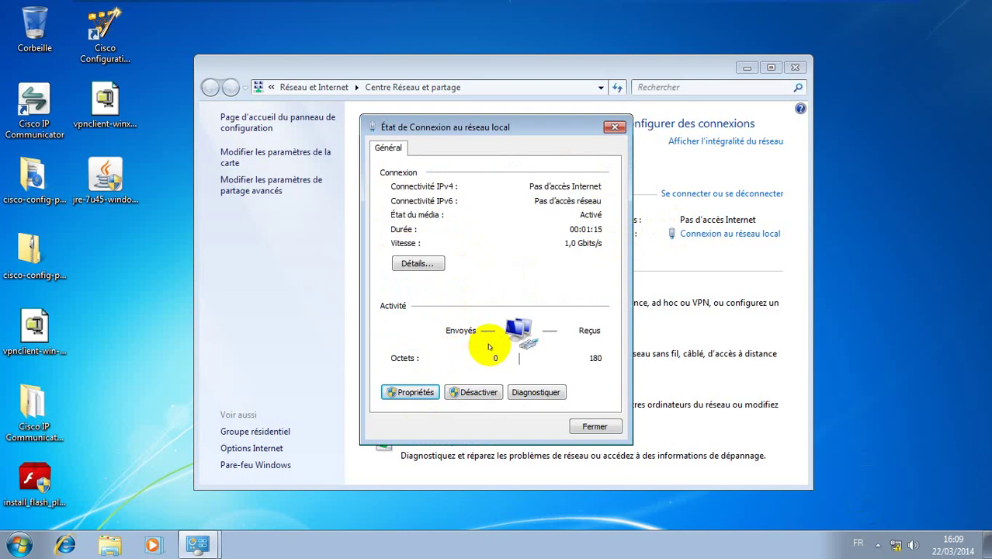
key("Return")
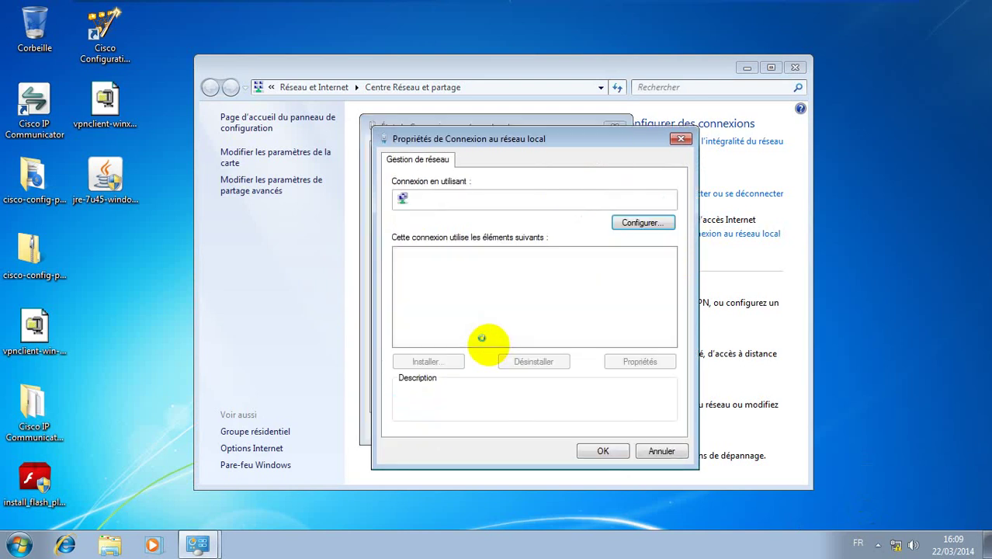
double_click(525, 316)
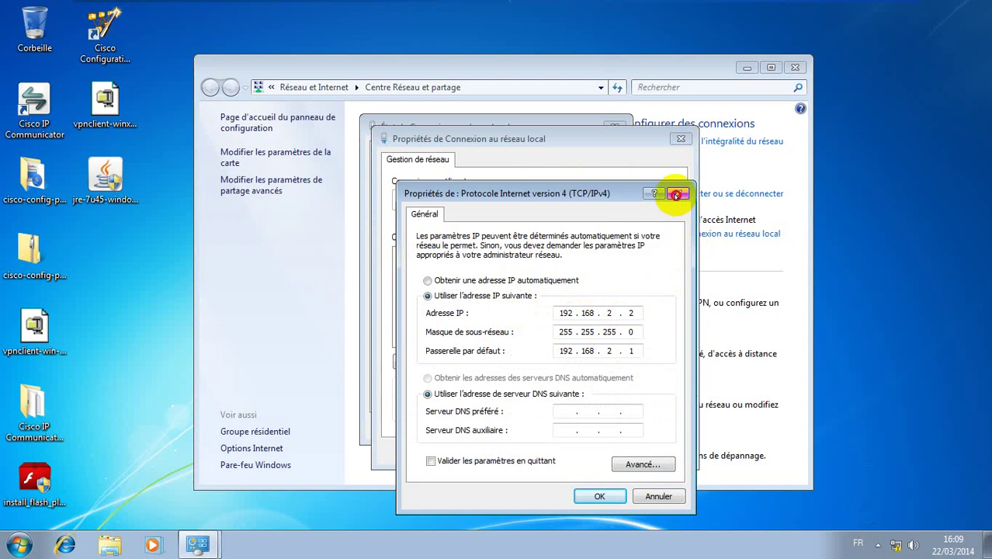
left_click(678, 194)
left_click(679, 139)
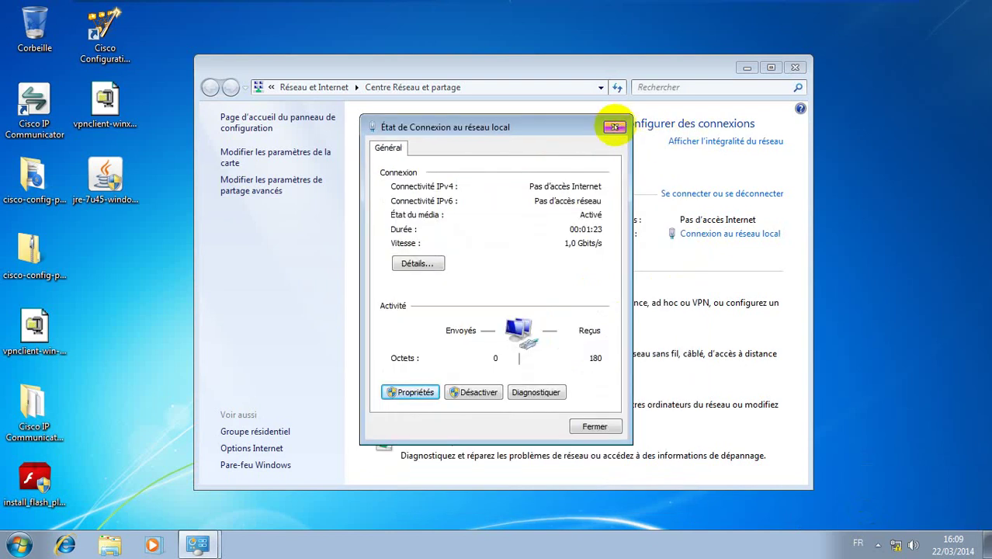
left_click(614, 127)
left_click(796, 68)
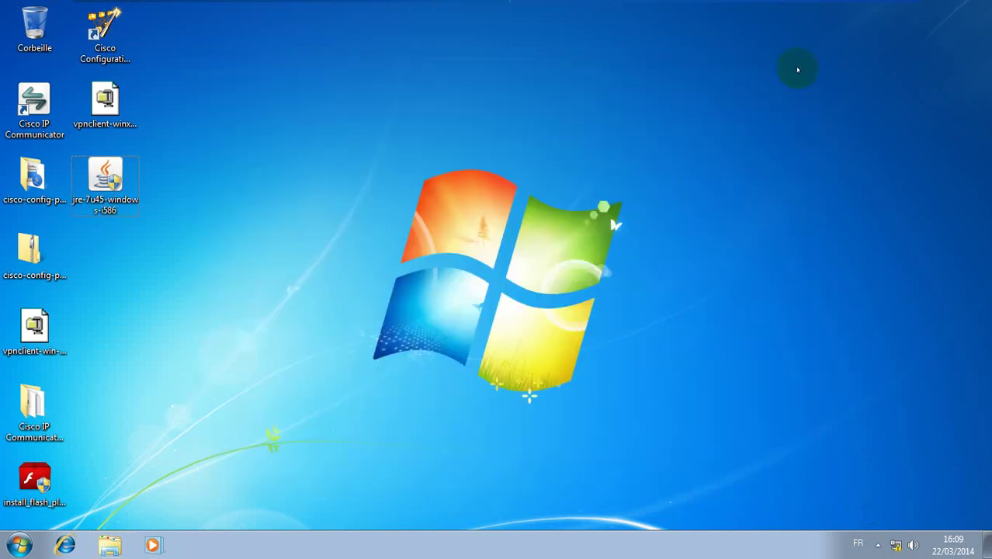
Open a Command Prompt in the guest and ping 192.168.2.1
key("super+r")
type("cmd")
key("Return")
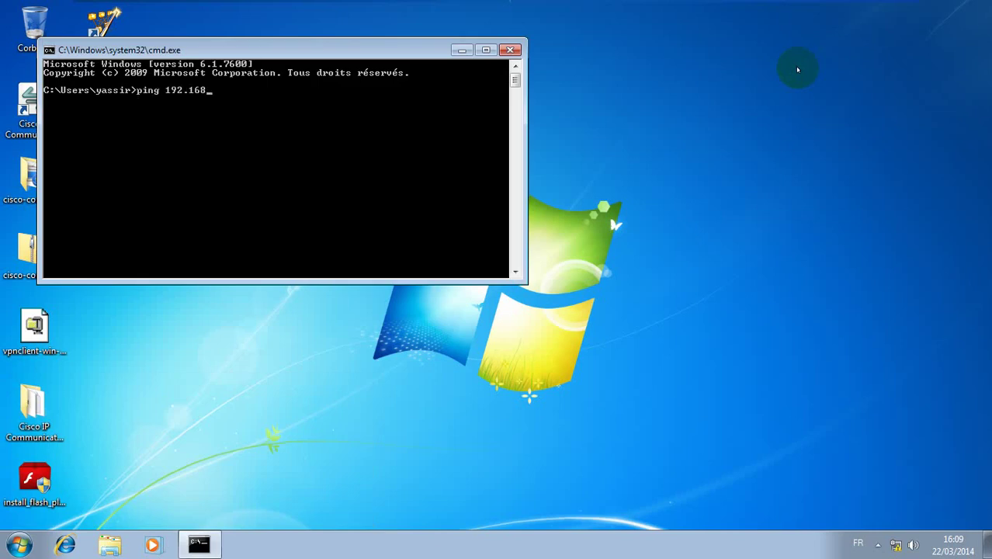
type("ping 192.168.2.1")
key("Return")
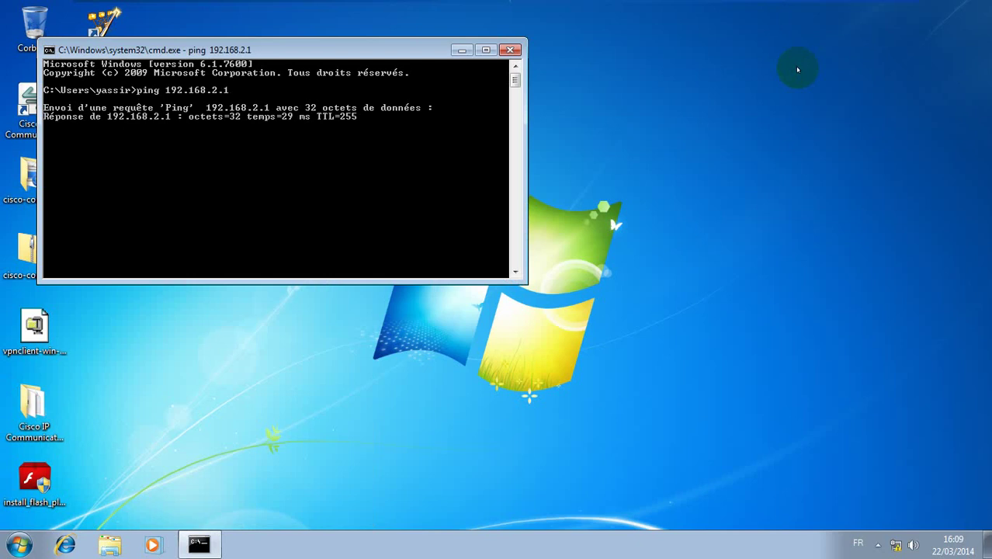
key("ctrl+c")
Ping 192.168.1.1 and then 192.168.1.2 by editing the recalled command
key("Up")
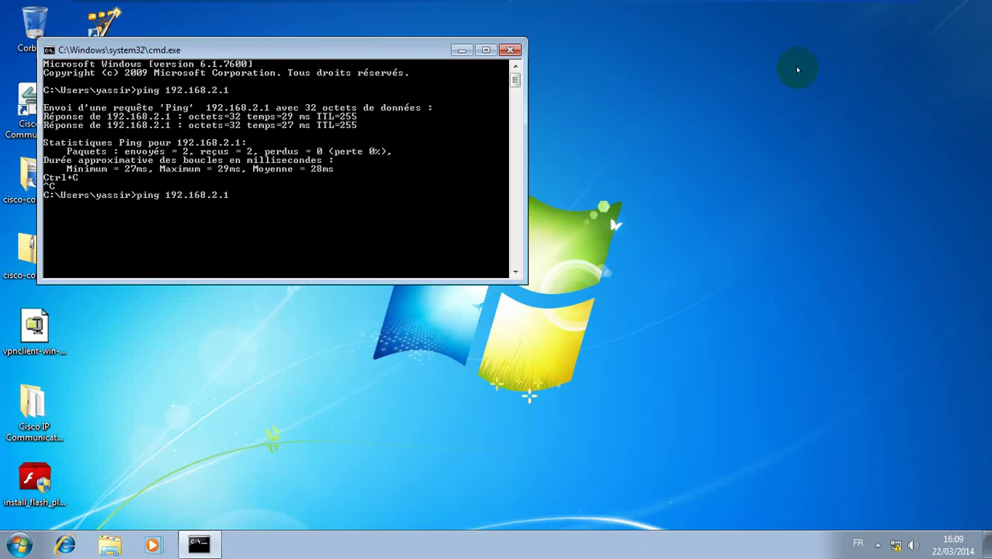
key("BackSpace")
key("BackSpace")
key("BackSpace")
type("1.1")
key("Return")
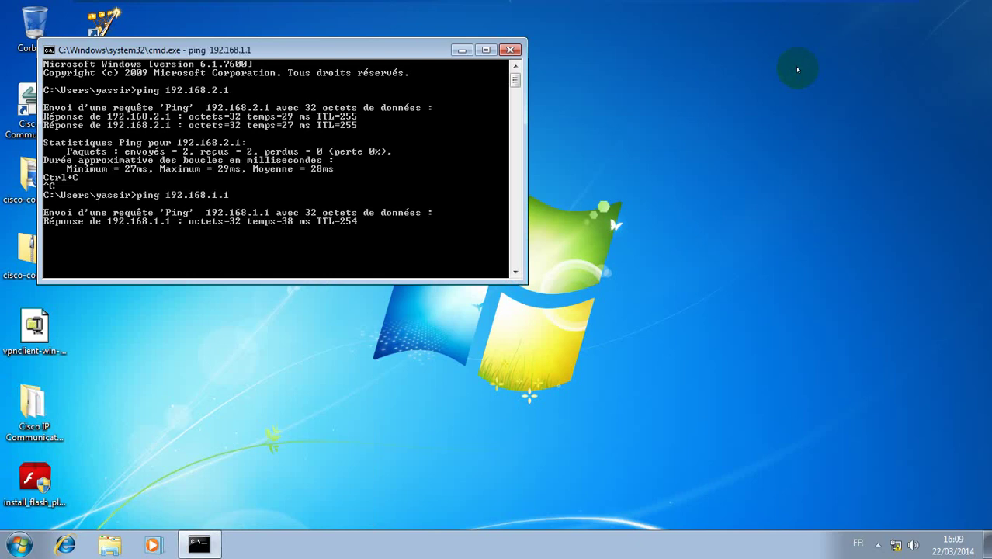
key("ctrl+c")
key("Up")
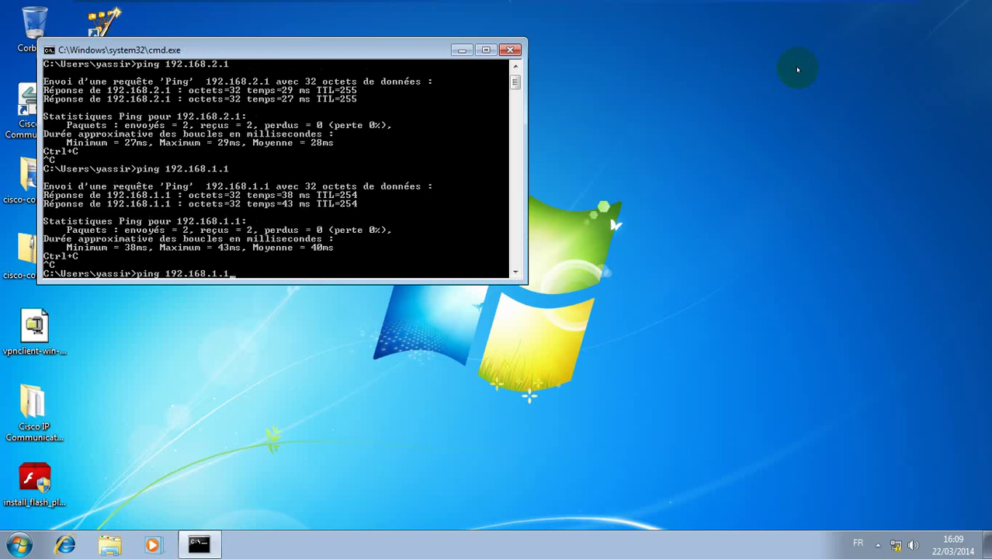
key("BackSpace")
type("2")
key("Return")
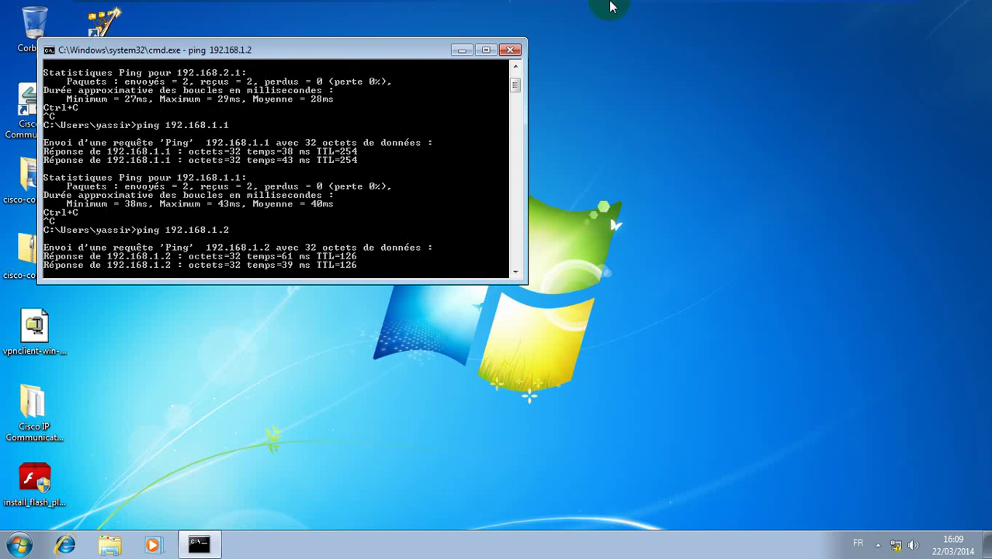
Close the Command Prompt and line up the Cisco CP, vpnclient, jre-7u45 and Flash icons along the top
mouse_move(528, 35)
left_click(511, 50)
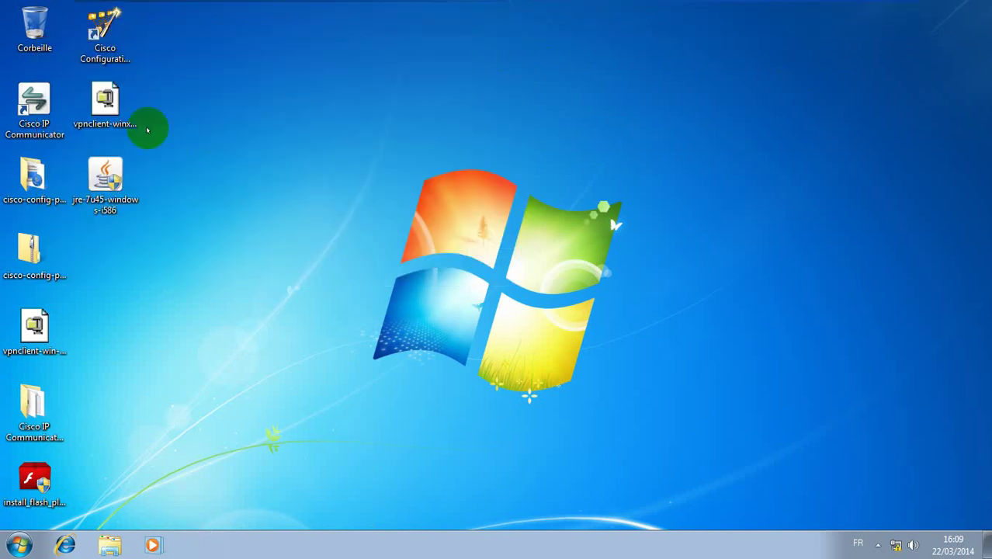
left_click_drag(104, 31, 260, 29)
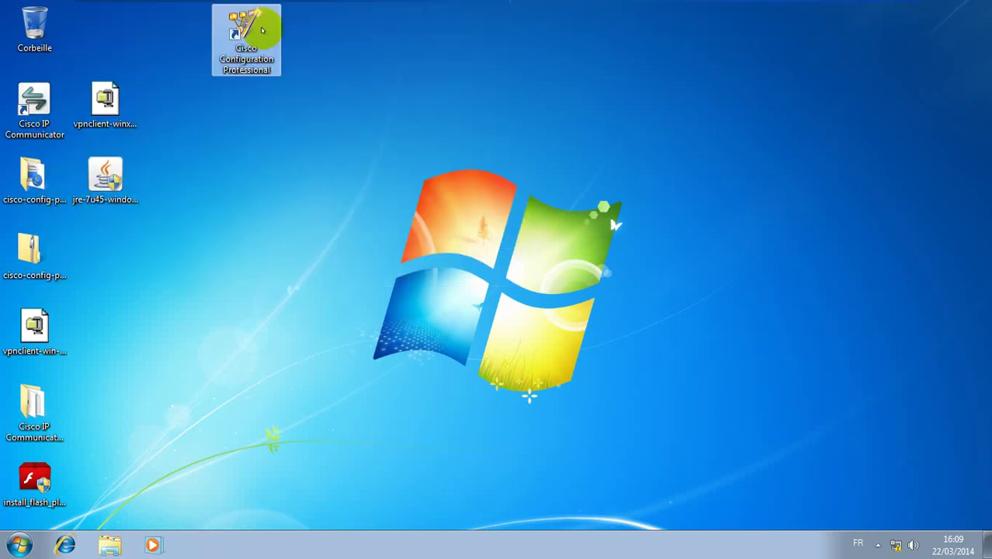
left_click_drag(105, 107, 317, 31)
left_click_drag(124, 171, 407, 32)
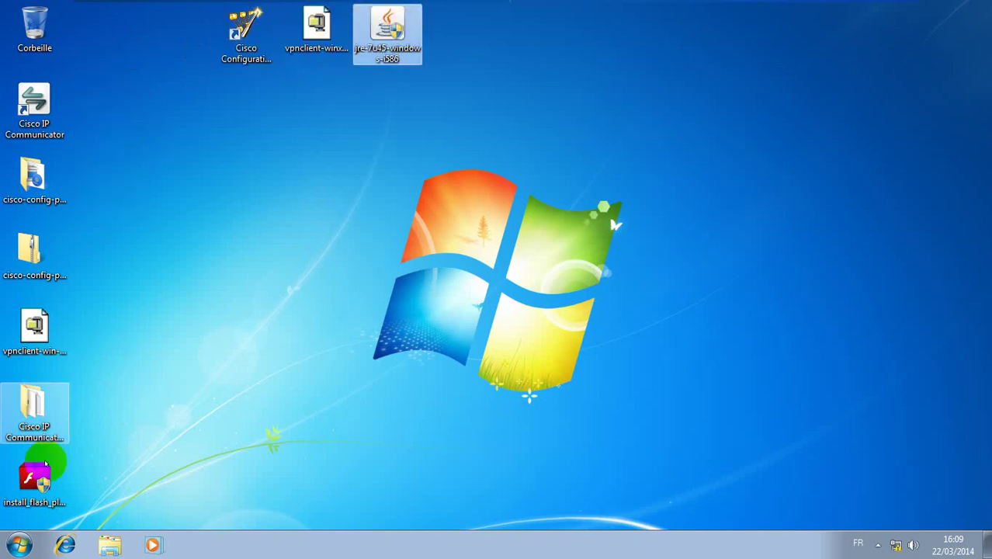
left_click_drag(32, 474, 457, 43)
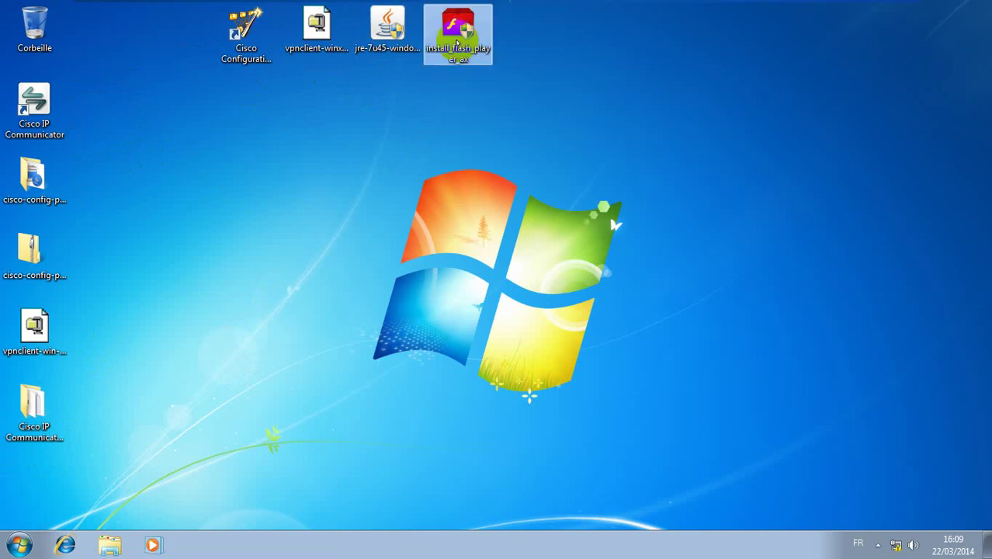
left_click_drag(549, 31, 179, 74)
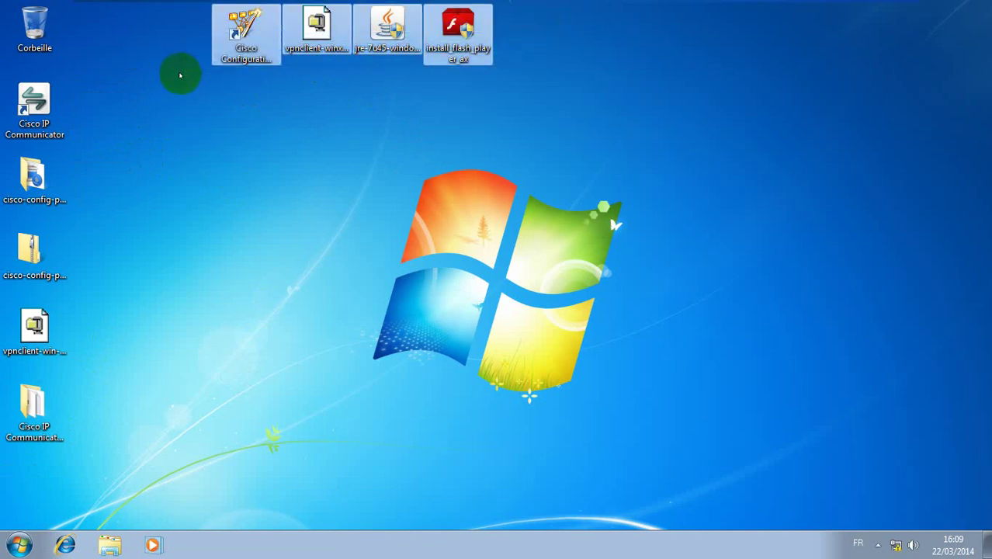
left_click(179, 74)
left_click(245, 25)
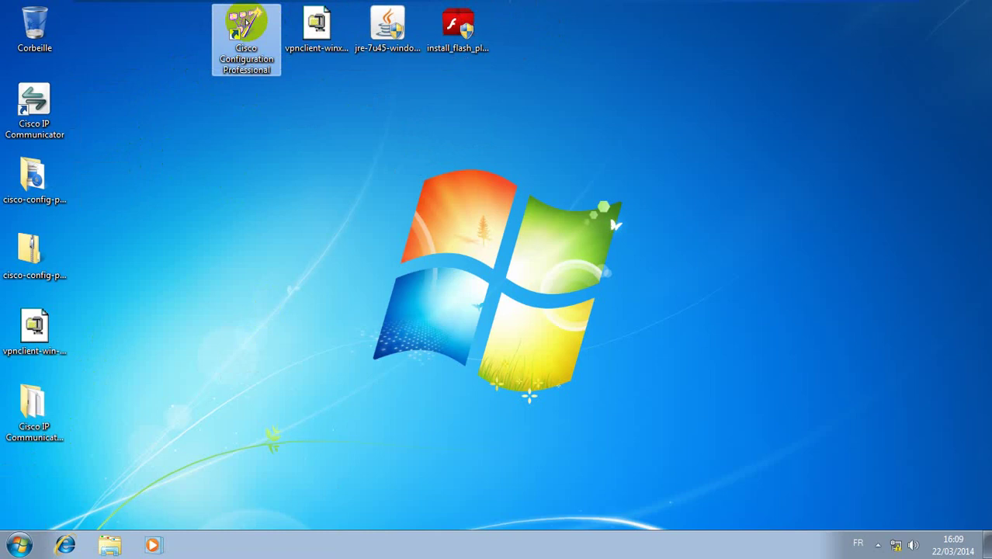
Run Cisco Configuration Professional as administrator, postponing the IE8 setup and the Java update
right_click(246, 21)
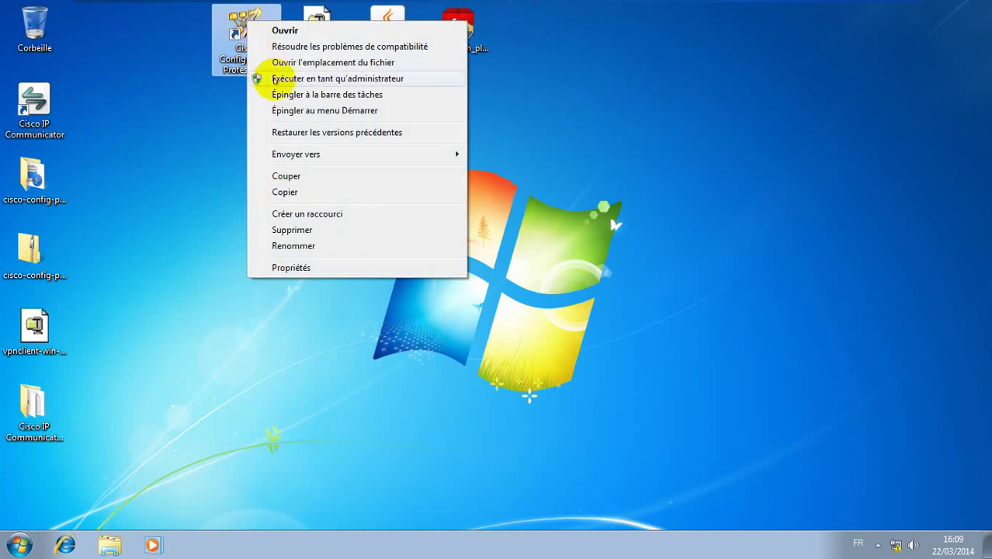
left_click(274, 79)
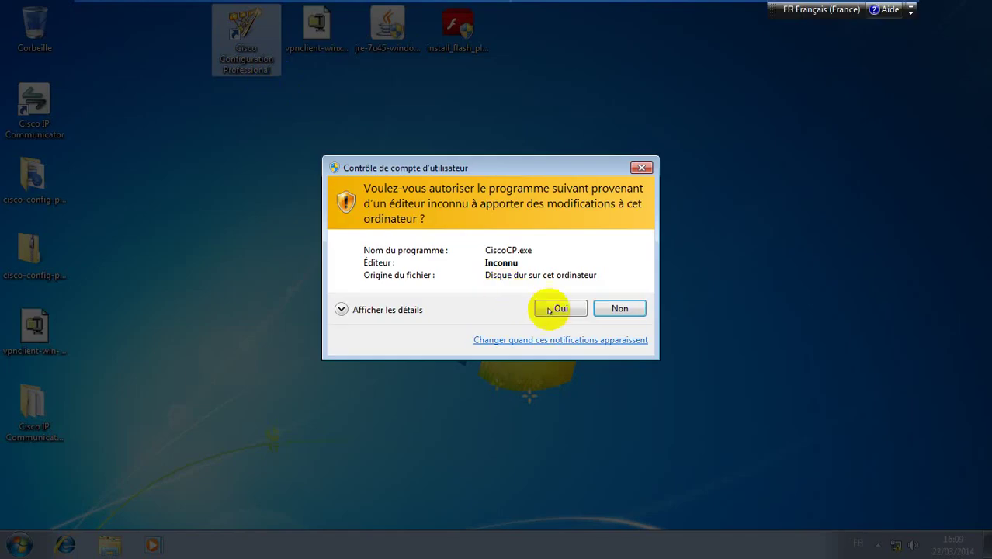
left_click(563, 309)
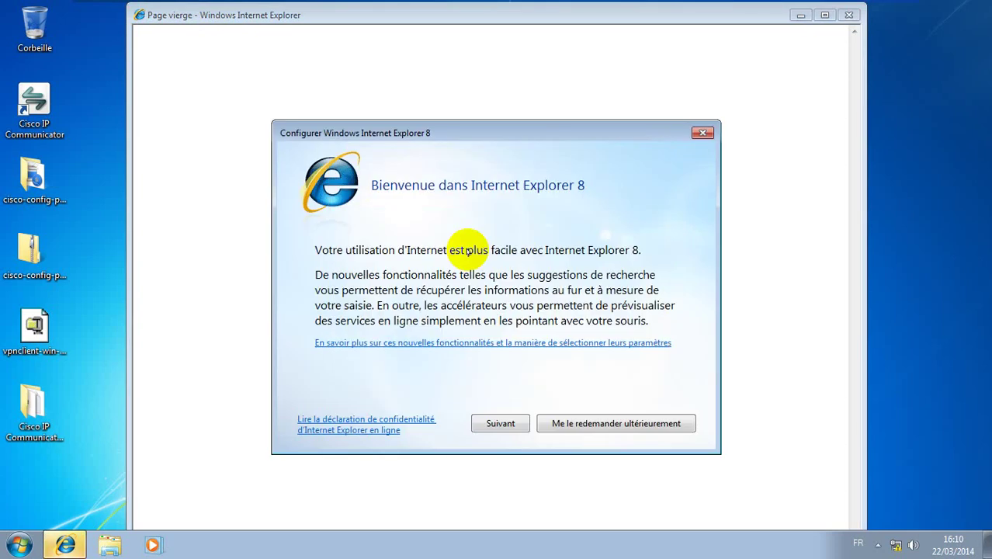
left_click(636, 420)
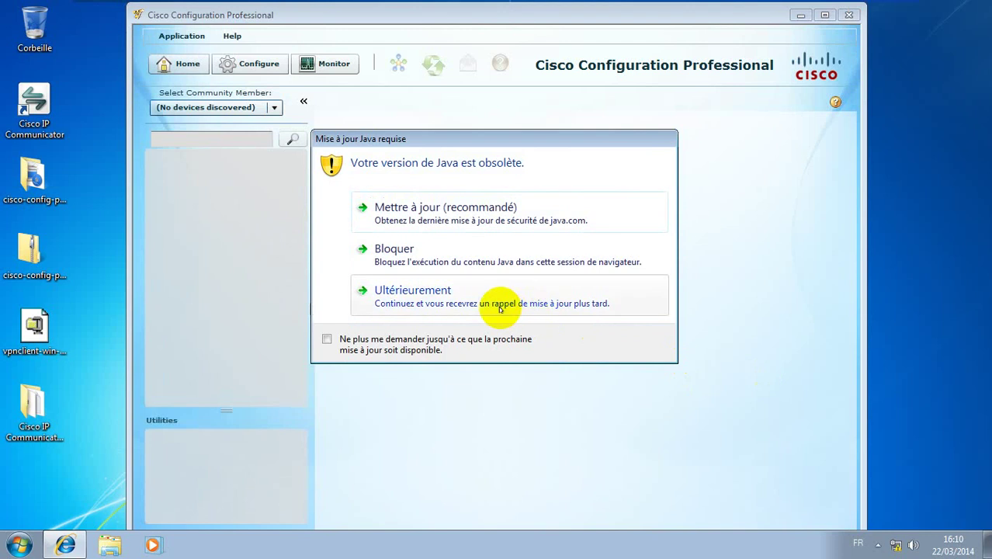
left_click(501, 307)
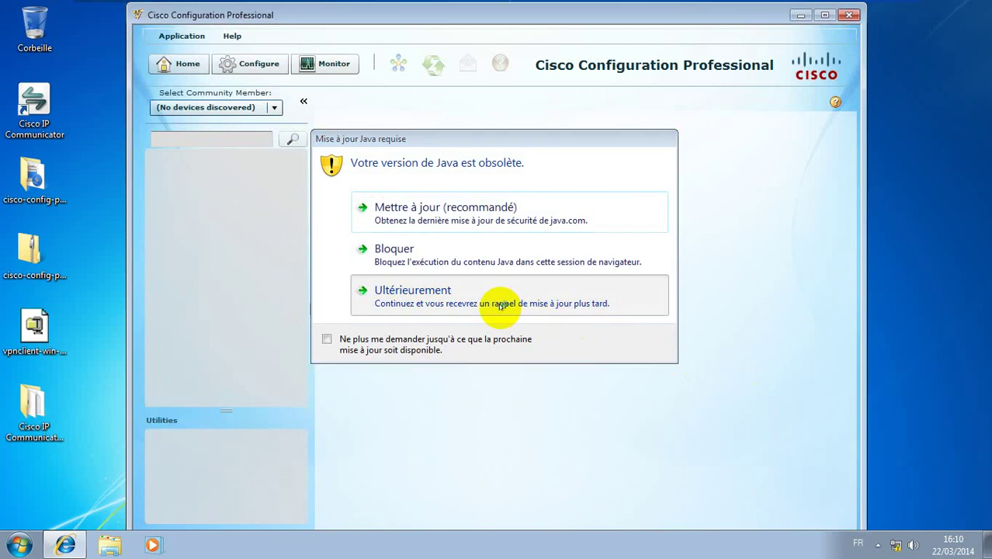
left_click(501, 307)
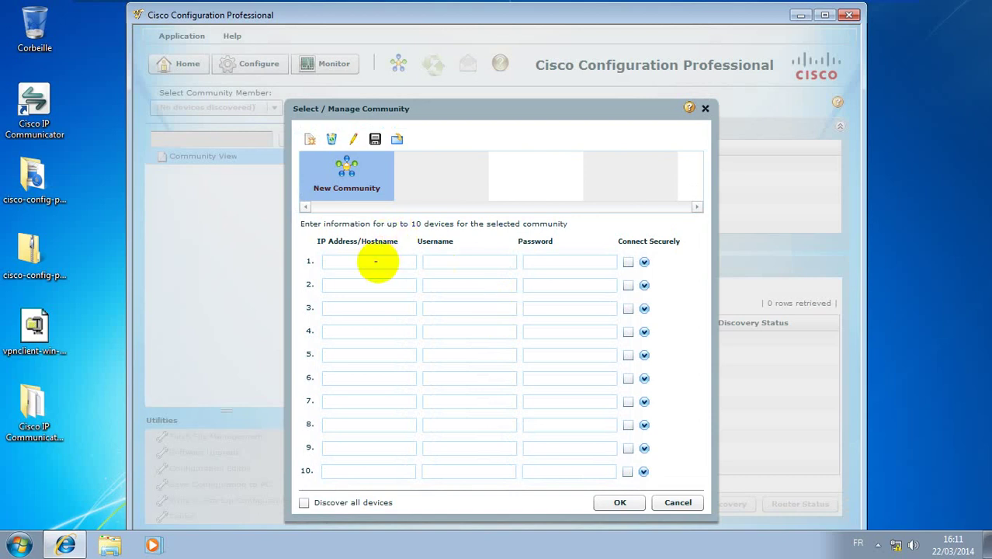
left_click(376, 262)
Minimize the virtual machine and bring up R1's PuTTY console
mouse_move(827, 9)
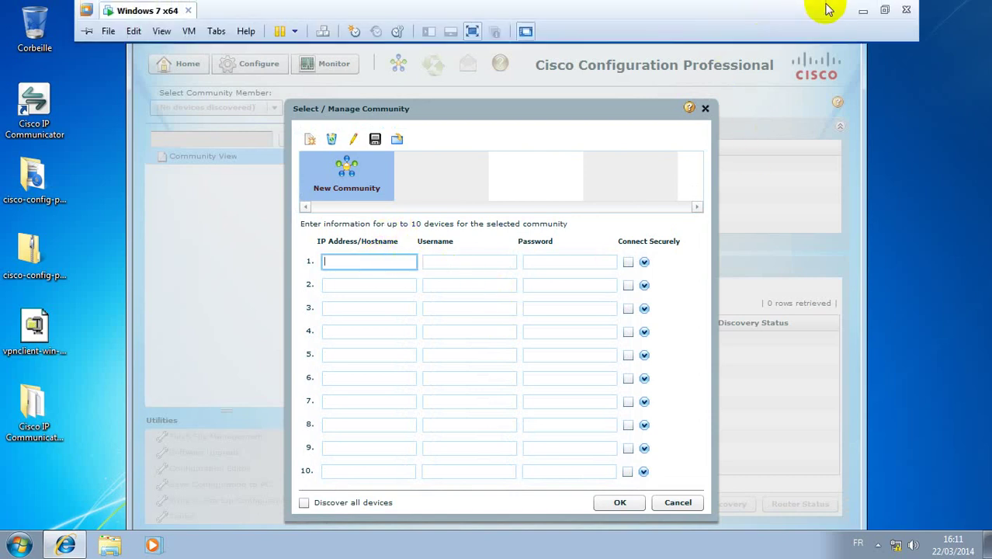
left_click(862, 11)
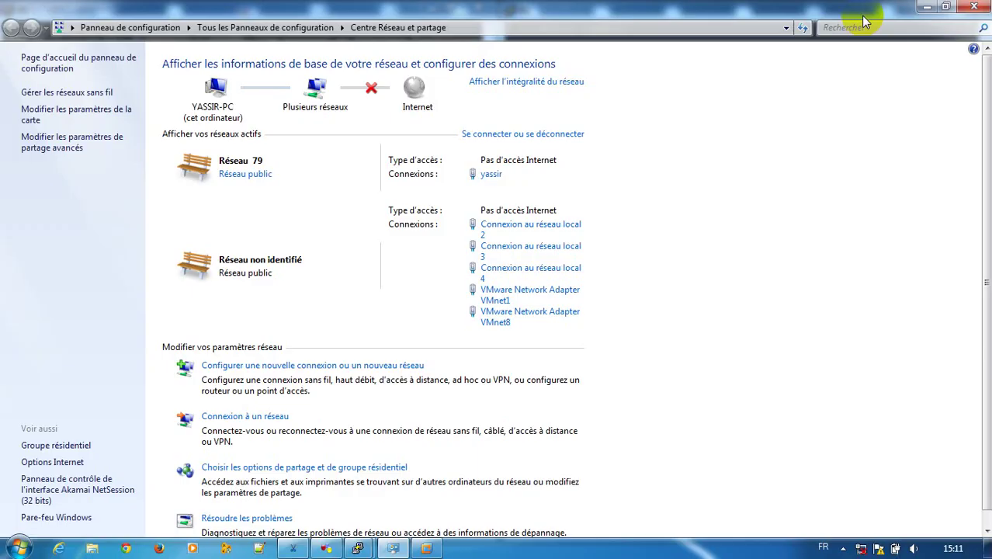
left_click(925, 9)
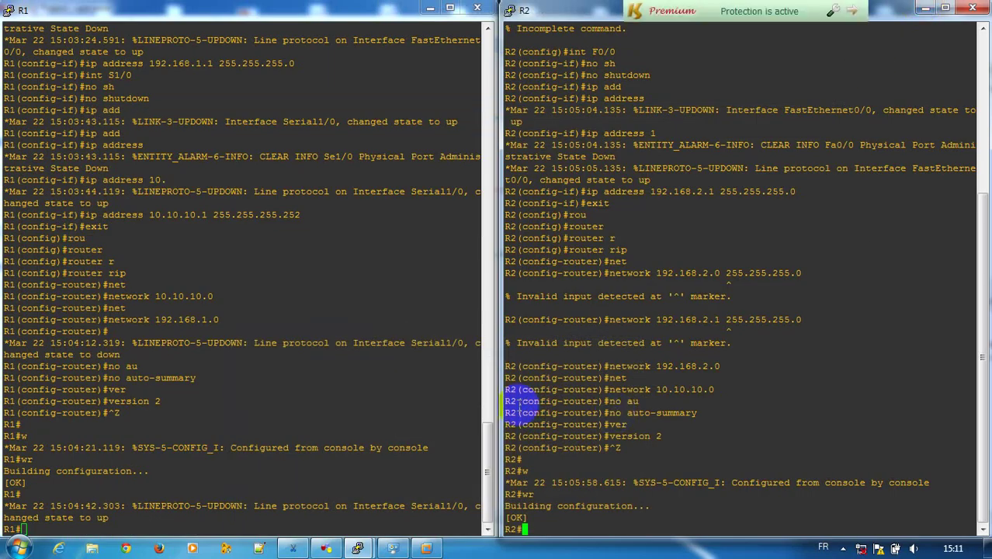
left_click(79, 529)
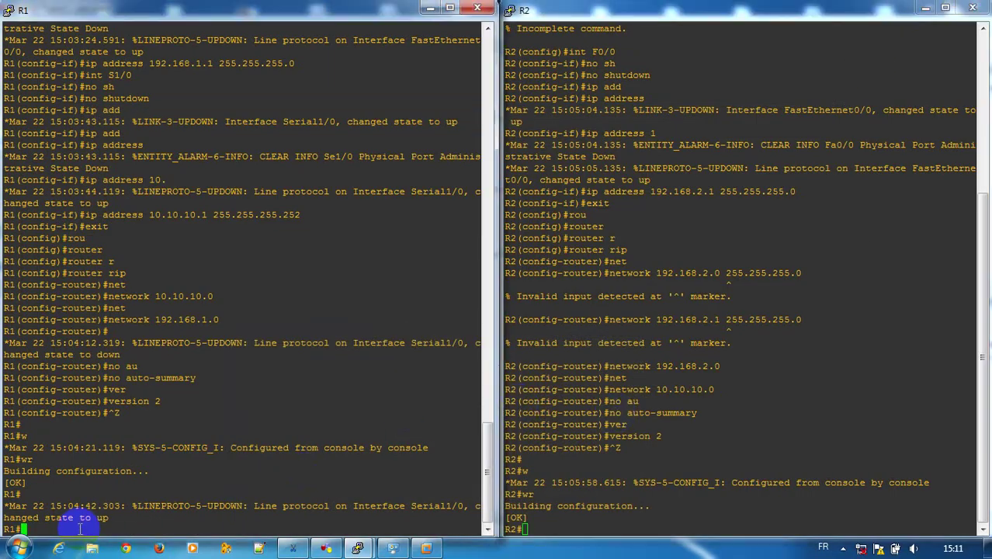
Enter global configuration on R1 and enable the HTTP server with 'ip http server'
type("con")
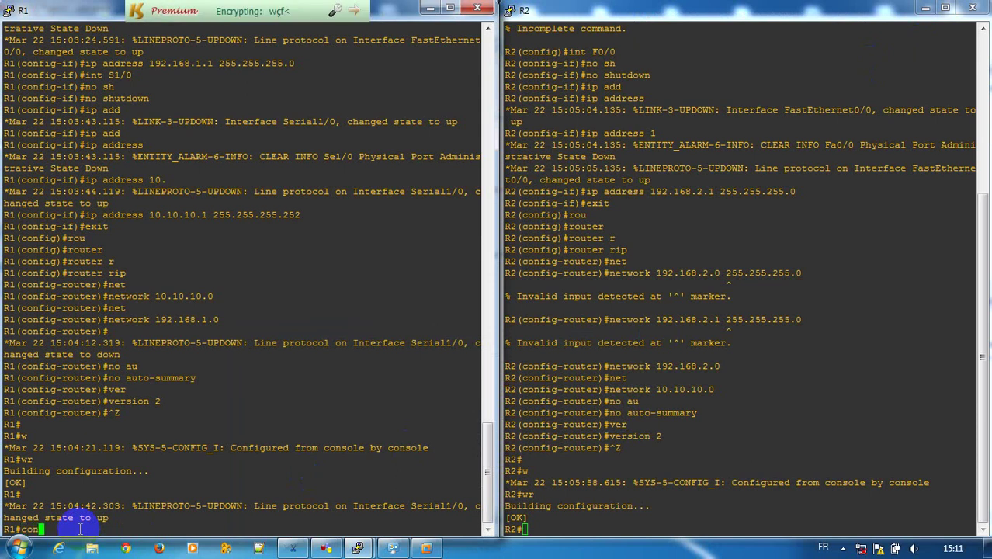
type("fig t")
key("Return")
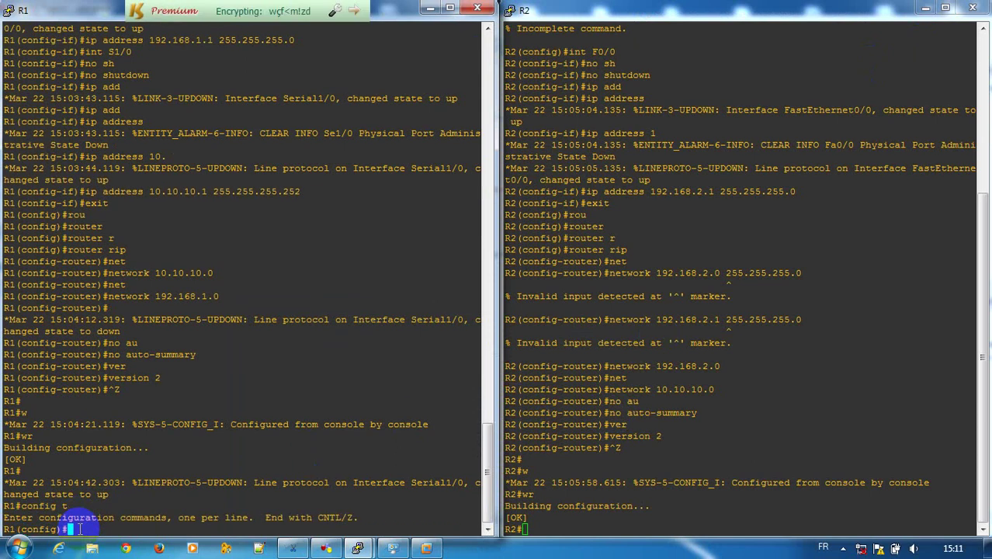
type("ip htt")
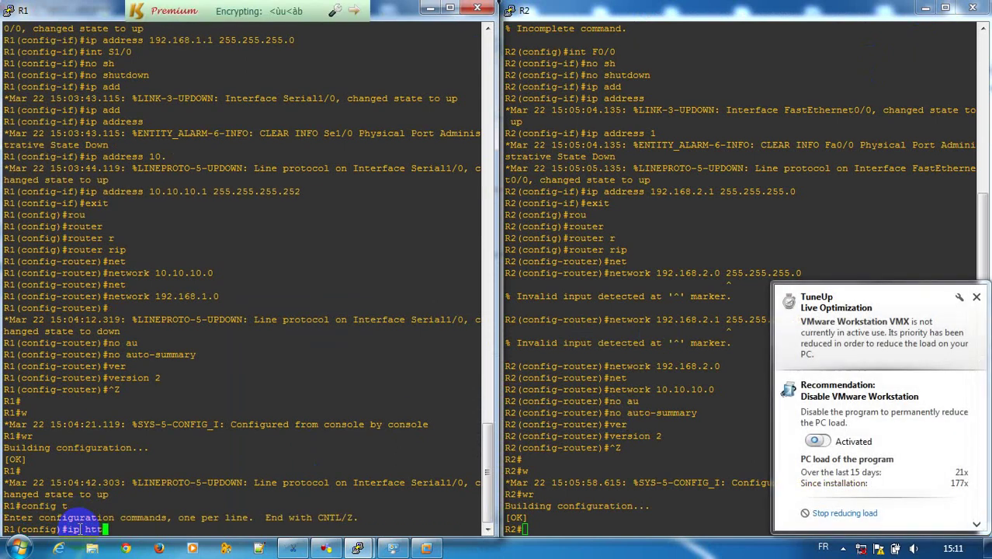
key("Tab")
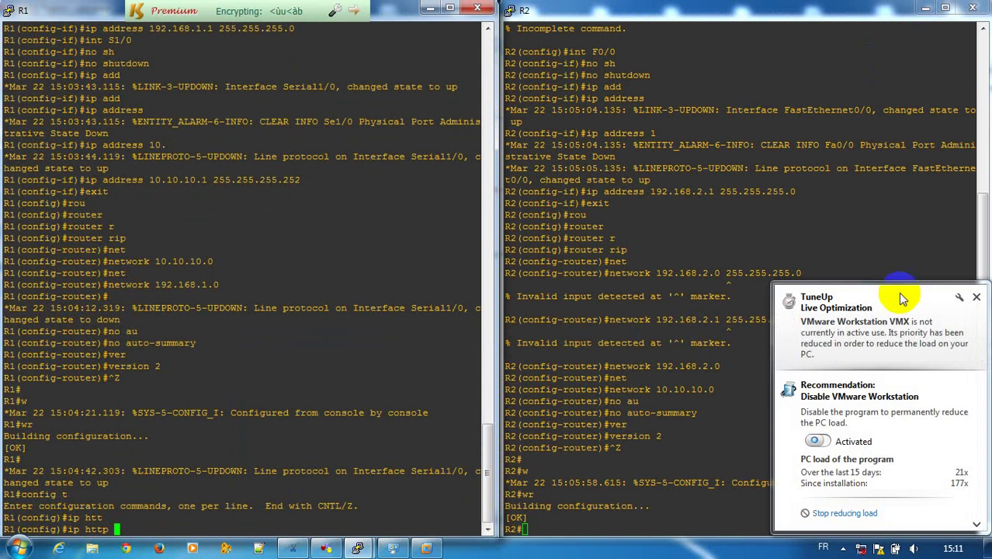
left_click(978, 300)
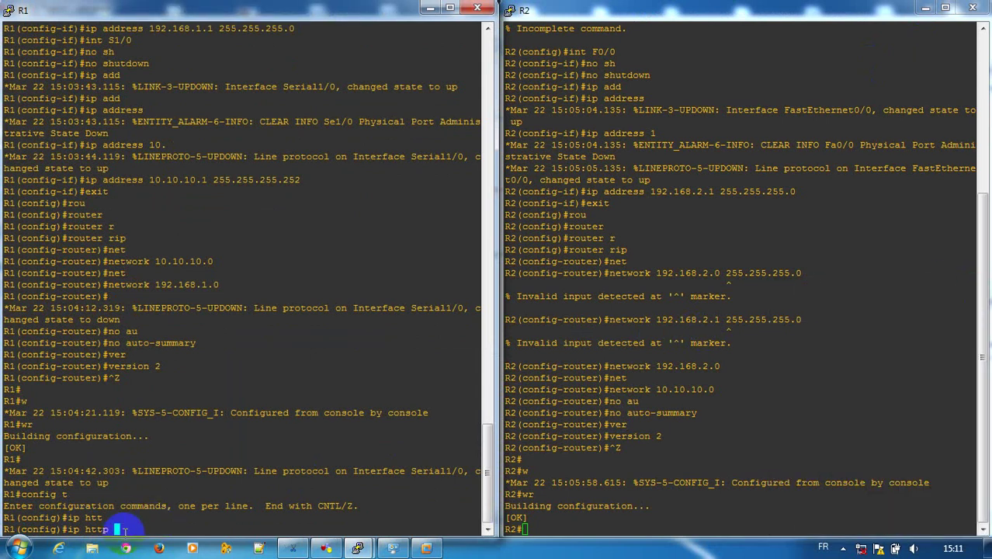
type("se")
key("Tab")
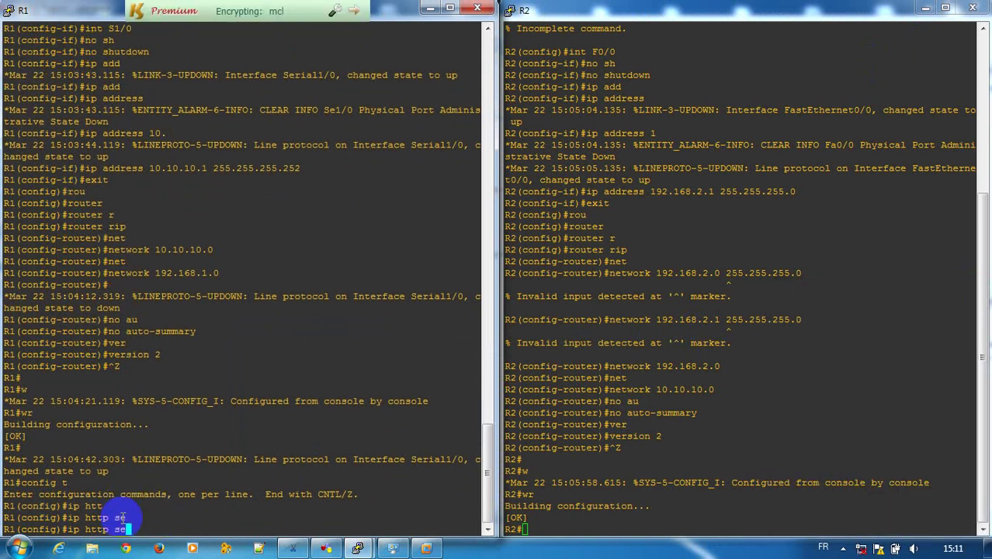
type("r")
key("Tab")
key("Return")
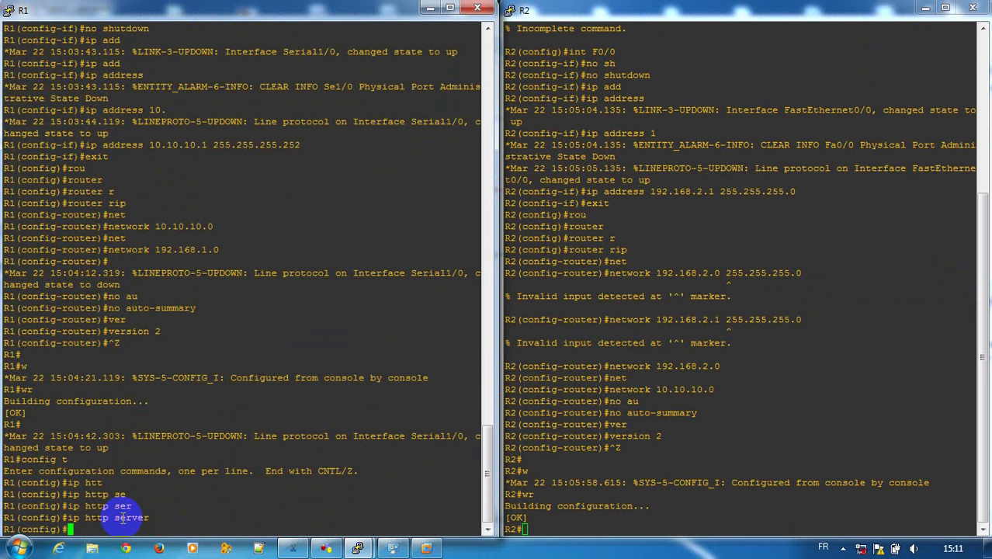
Enable the HTTPS secure server on R1, generating 1024-bit RSA keys
type("ip htt")
key("Tab")
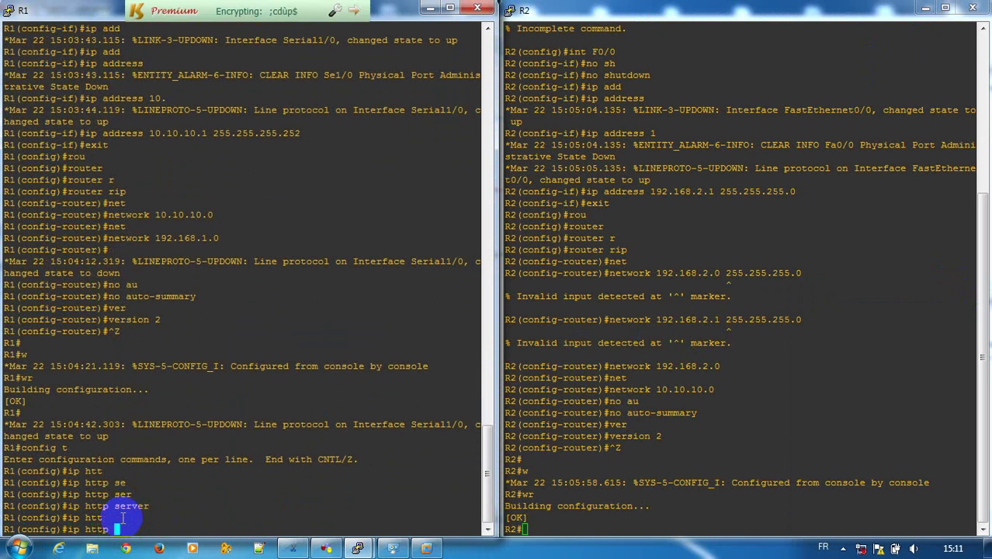
type("sec")
key("Tab")
type("s")
key("Tab")
key("Return")
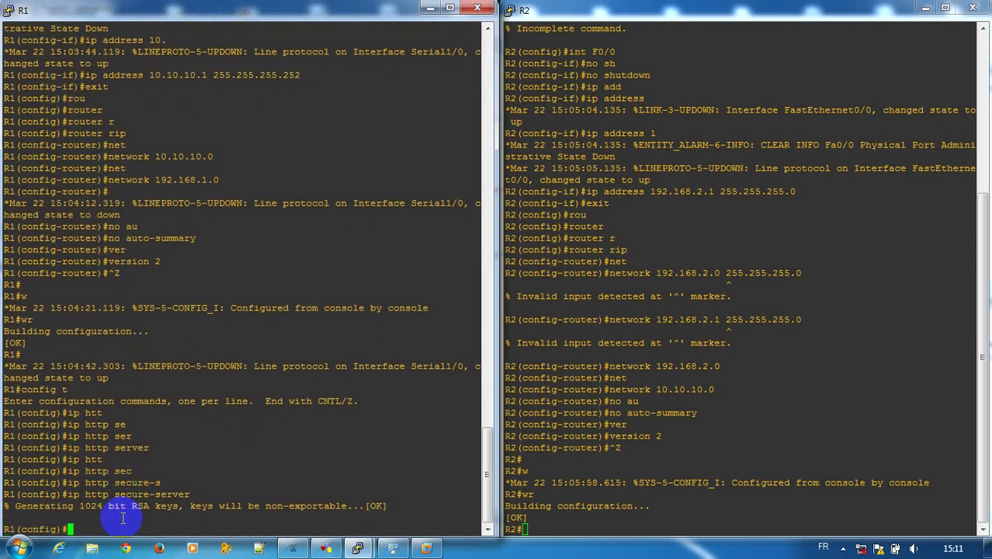
type("ip ")
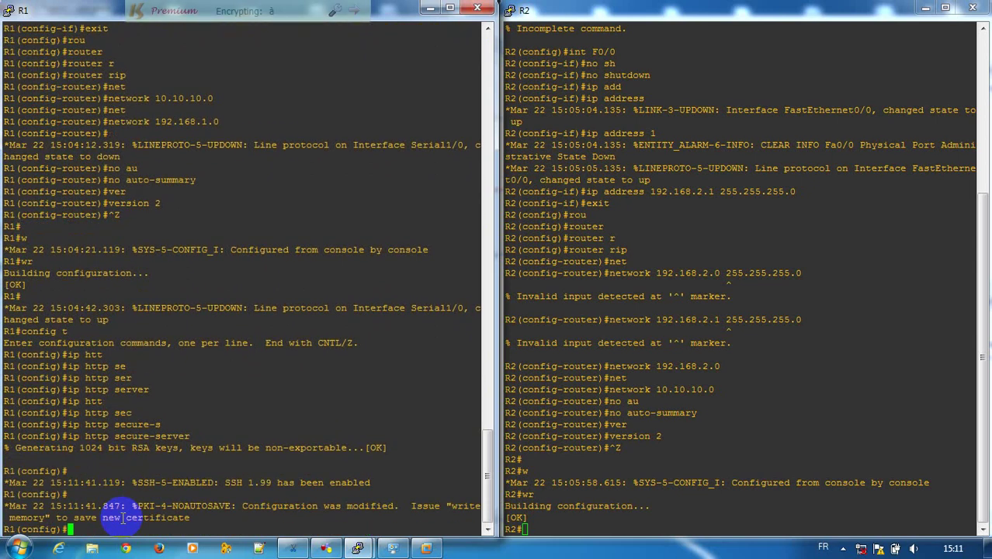
type("http")
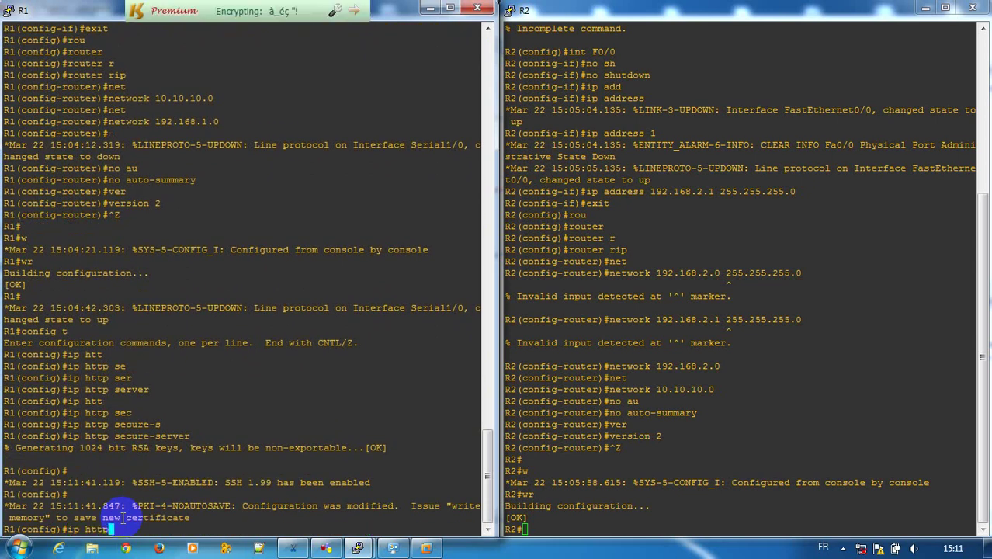
Set R1's HTTP authentication to local
key("Tab")
type("au")
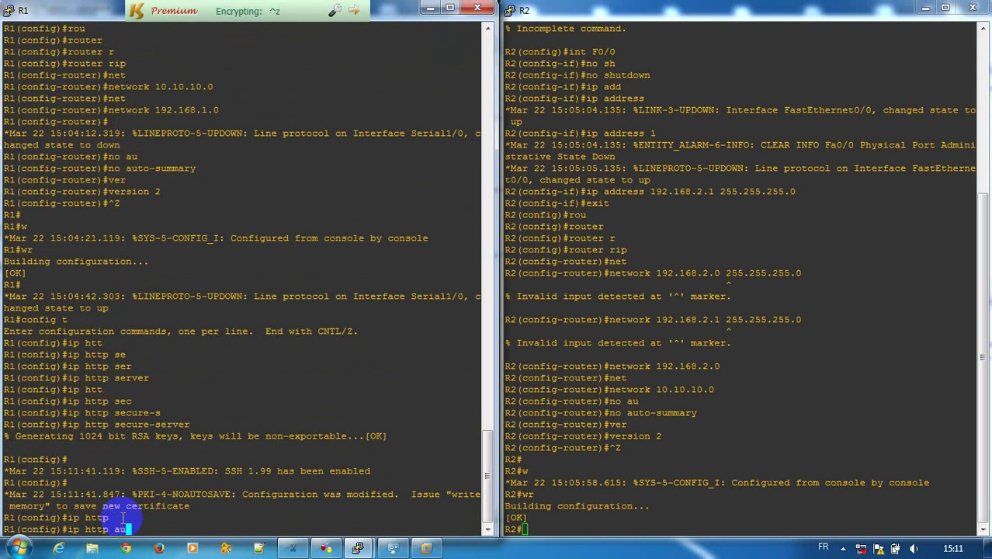
key("Tab")
type("l")
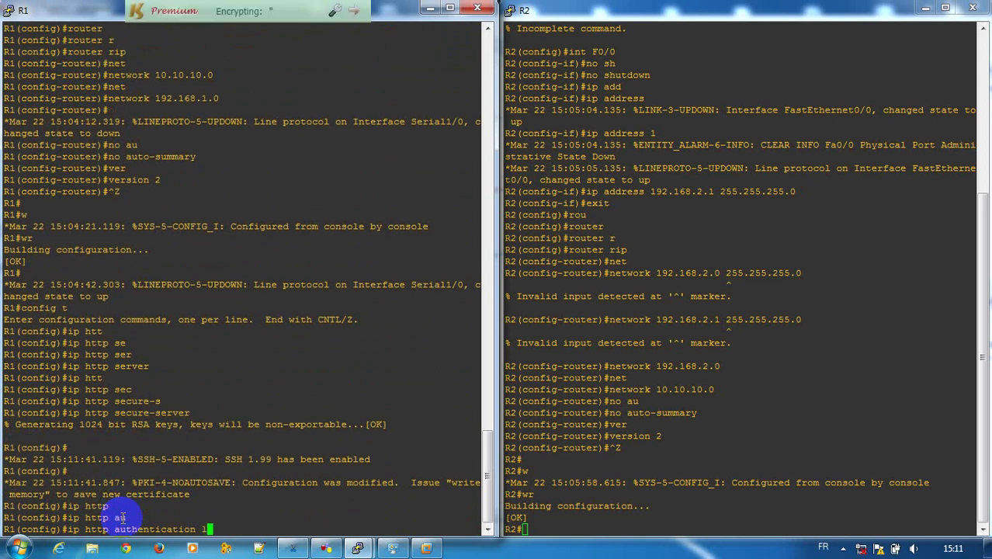
key("Tab")
key("Return")
key("Return")
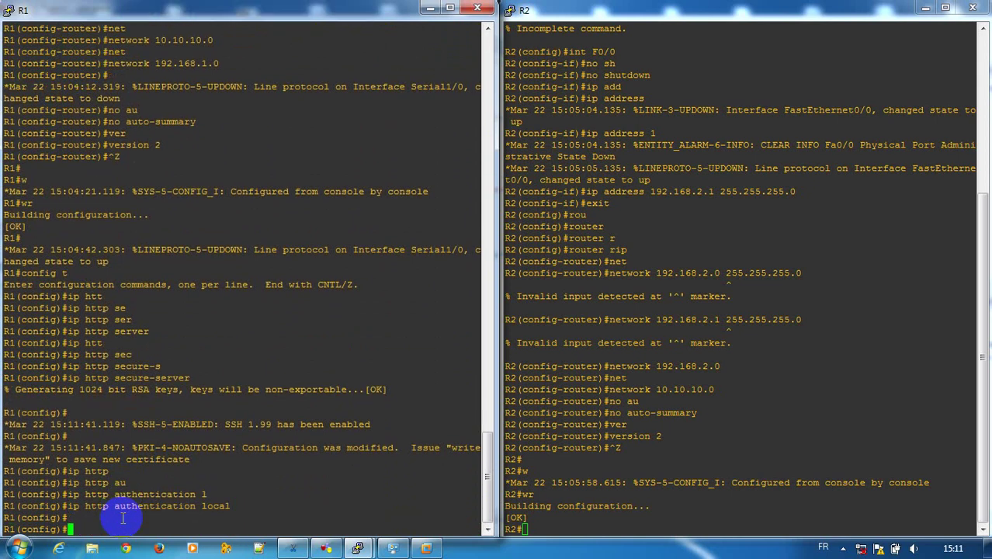
Create a local user account with privilege level 15
type("u")
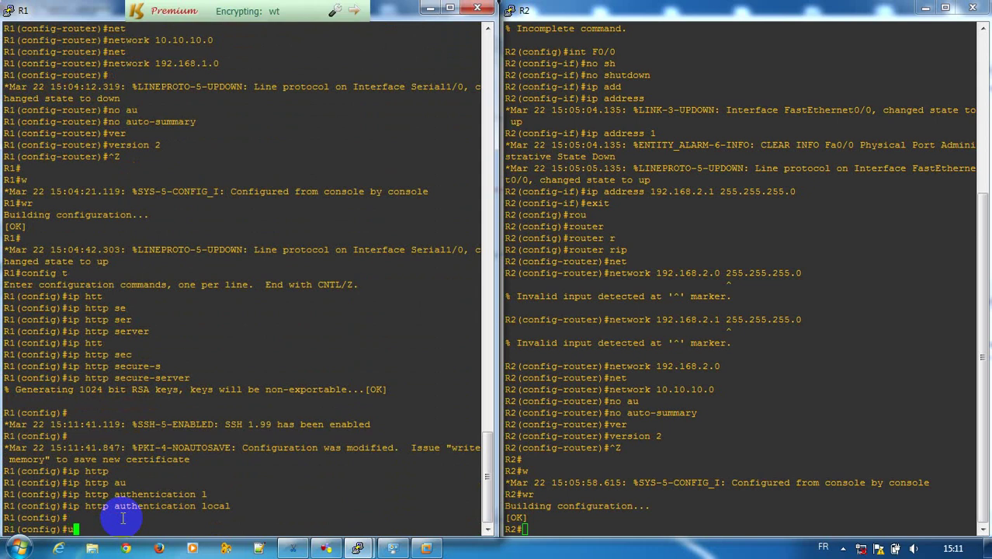
type("ser")
key("Tab")
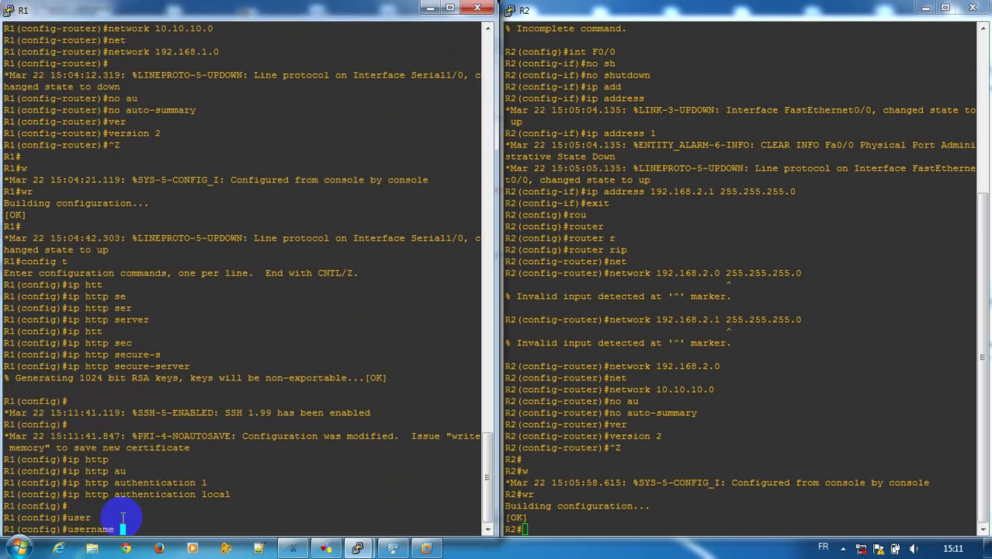
type("tr")
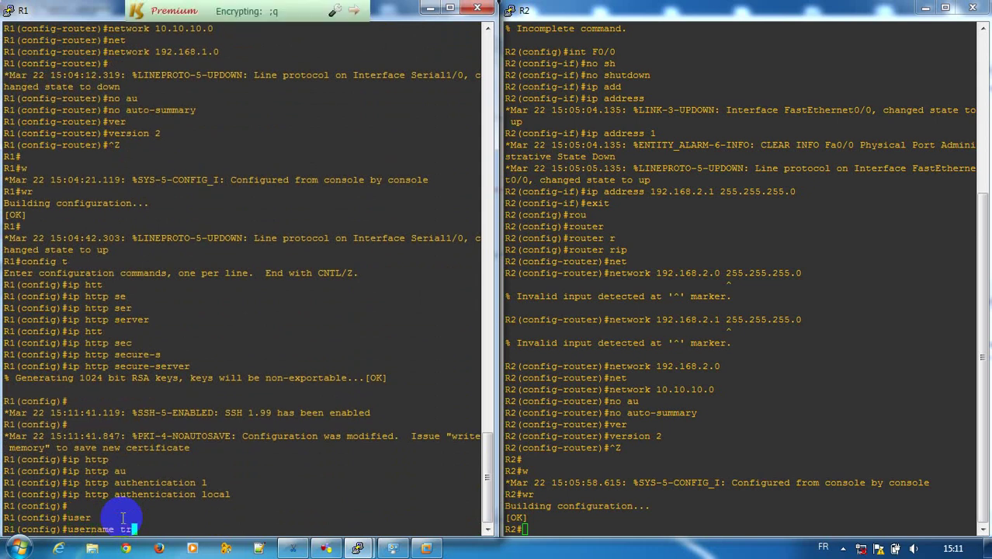
type("i")
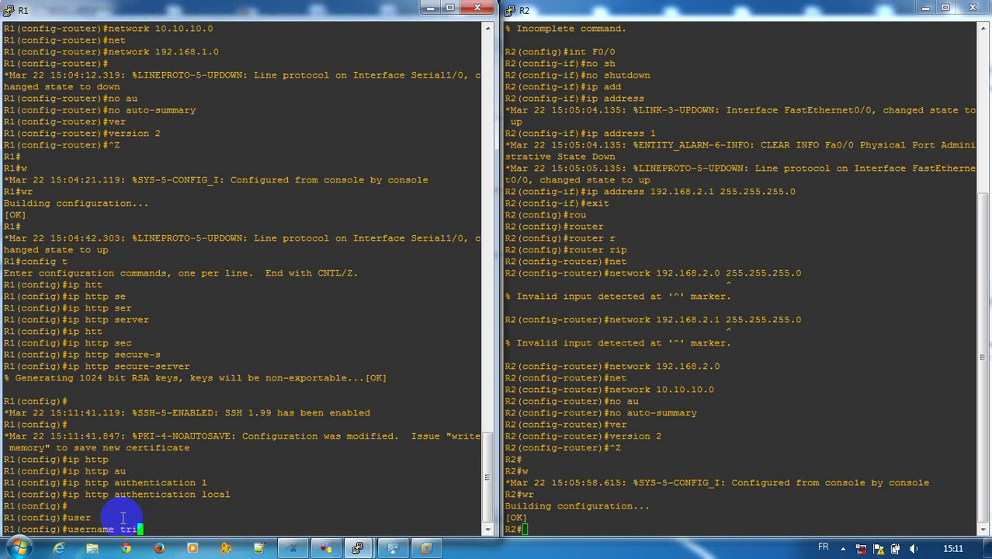
type(" p")
key("Tab")
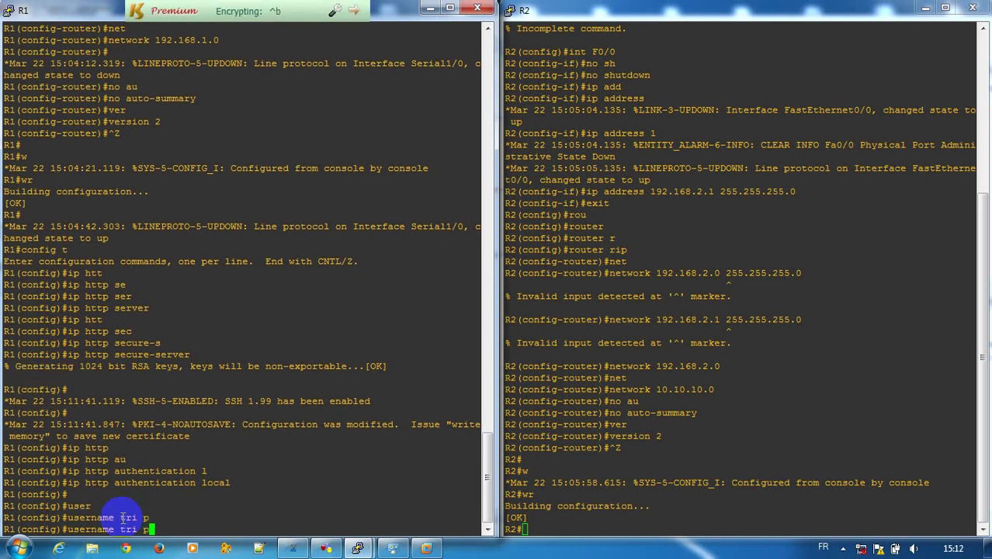
type("r")
key("Tab")
type("15")
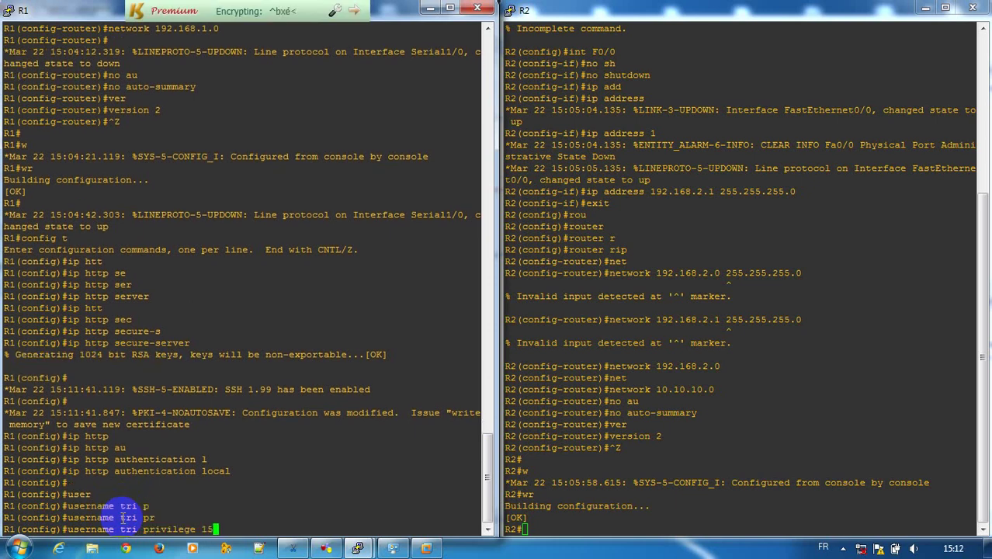
key("Return")
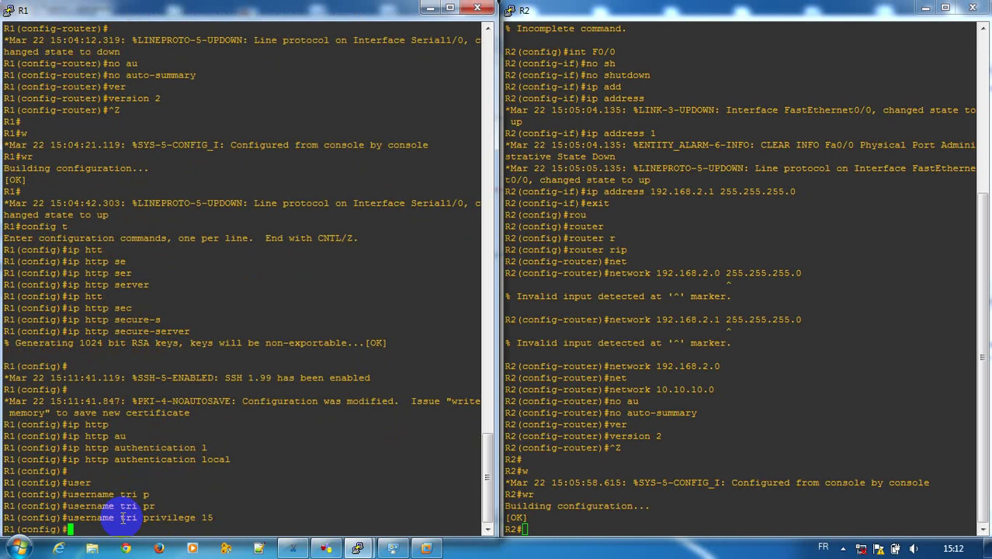
Exit configuration mode and save R1's configuration with wr
key("ctrl+z")
type("wr")
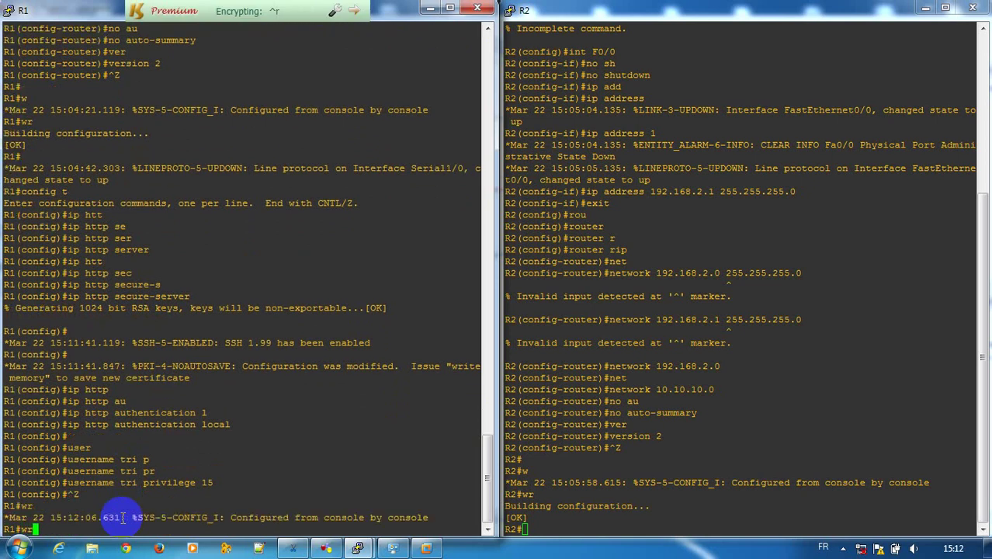
key("Return")
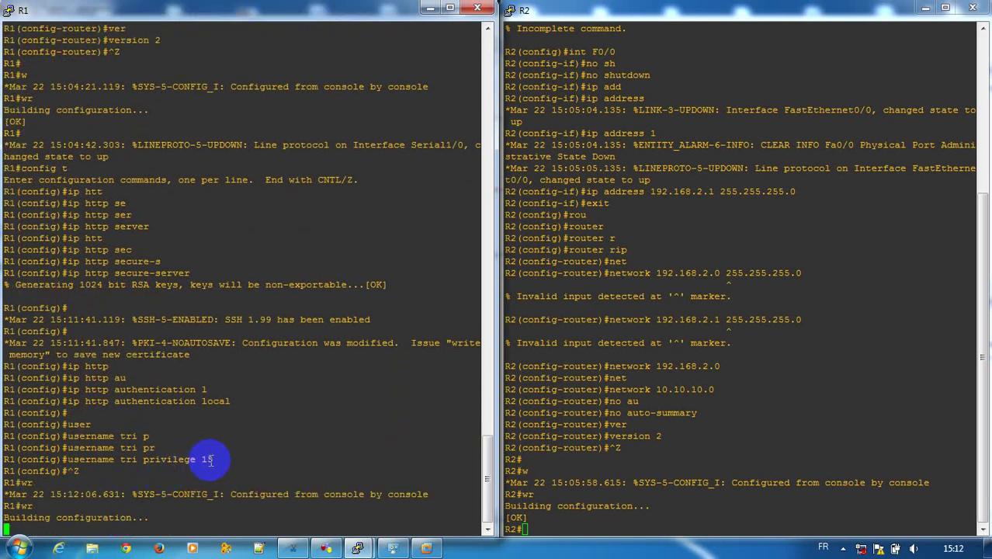
double_click(128, 447)
left_click(124, 440)
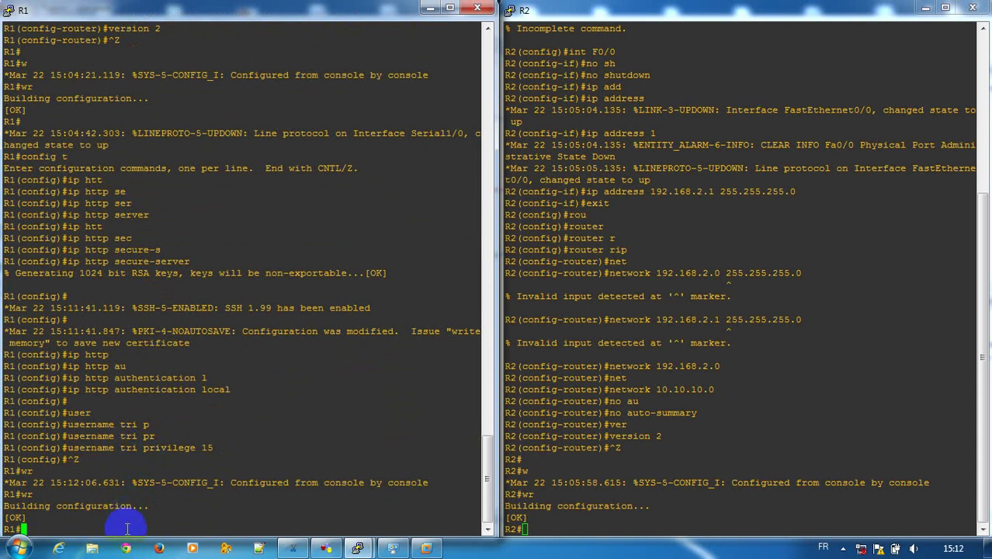
Re-enter configuration mode and give the privilege-15 user a secret password
type("config t")
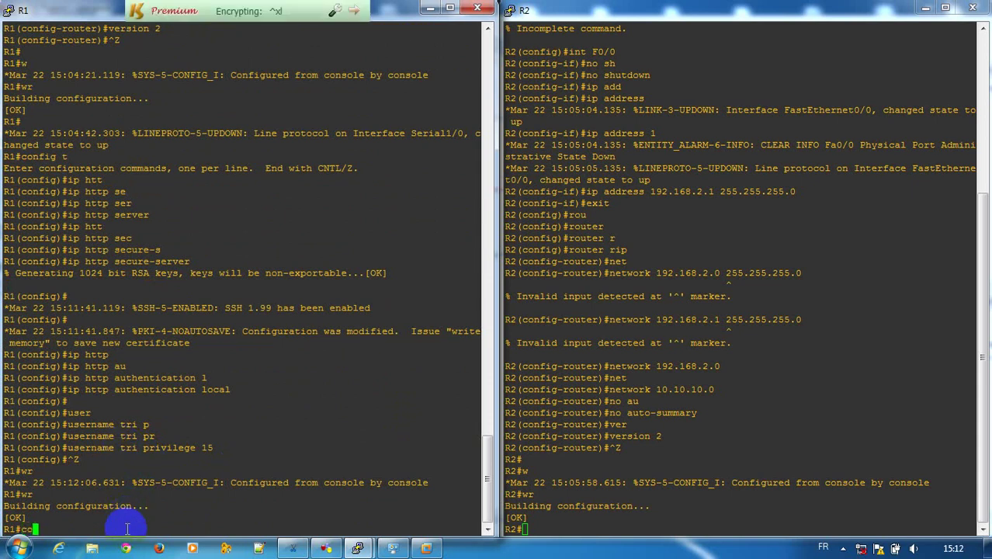
key("Return")
key("Up")
key("Up")
key("Up")
key("Up")
key("Up")
key("Up")
key("Up")
key("Up")
key("Up")
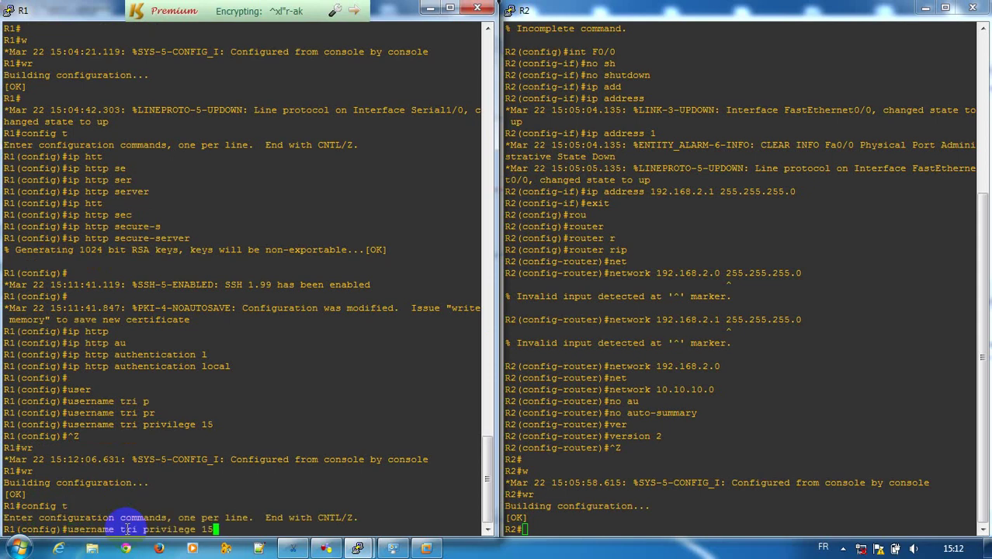
key("Down")
key("Down")
key("Down")
key("Down")
key("Down")
key("Down")
key("Down")
key("Down")
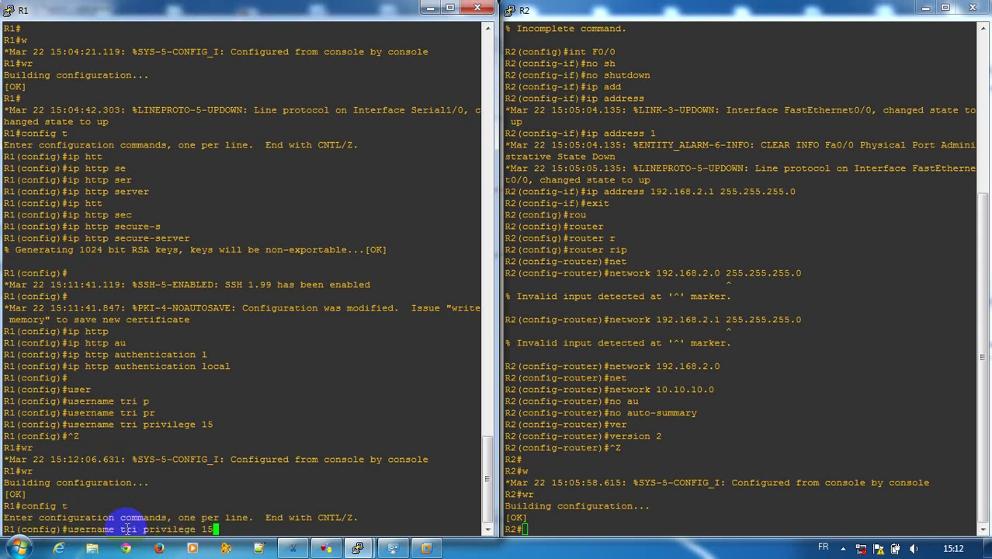
type("se")
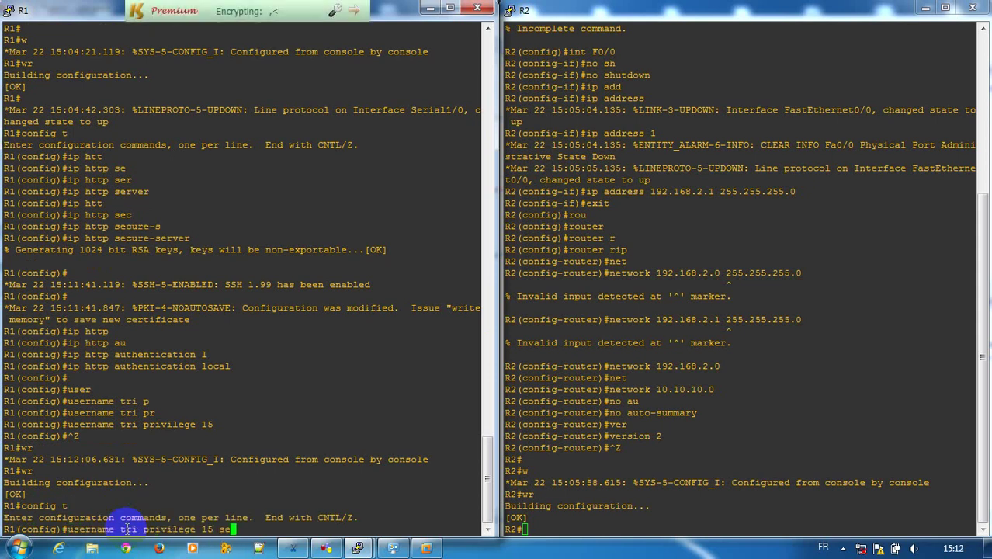
key("Tab")
type("123")
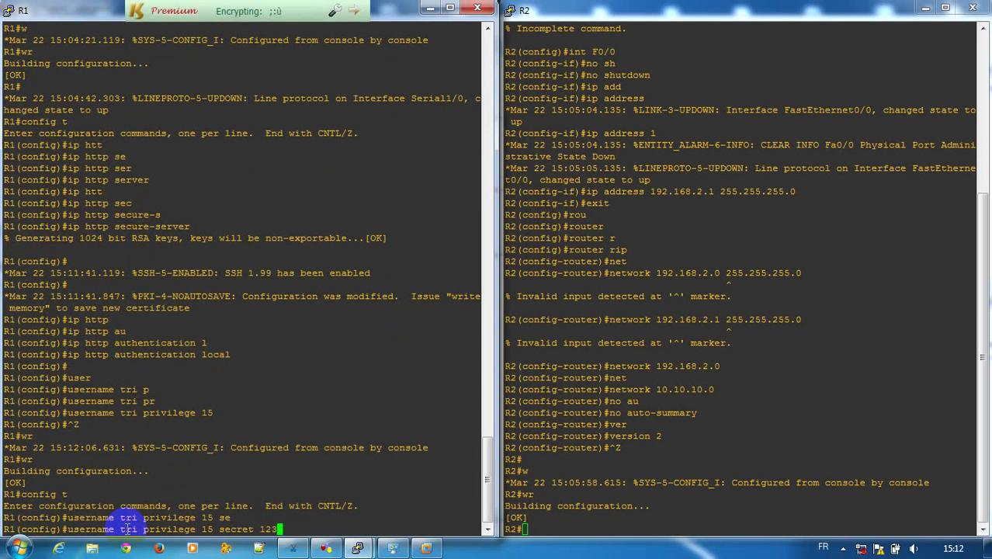
key("Return")
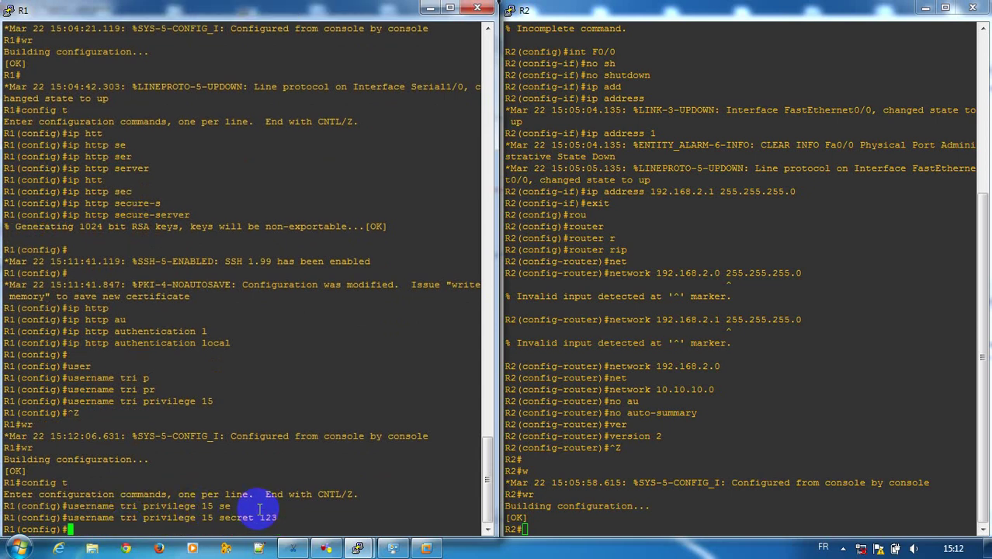
left_click_drag(286, 519, 255, 519)
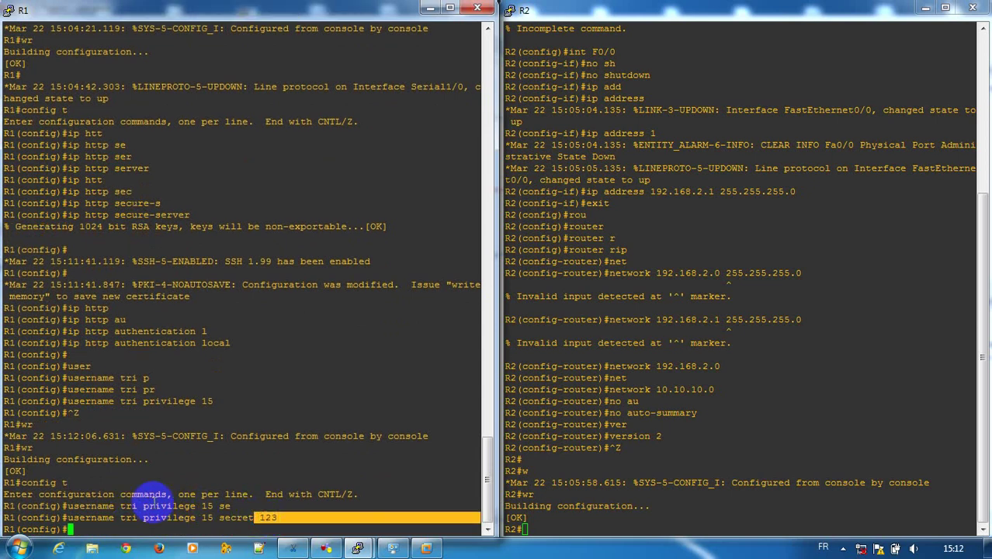
left_click(135, 515)
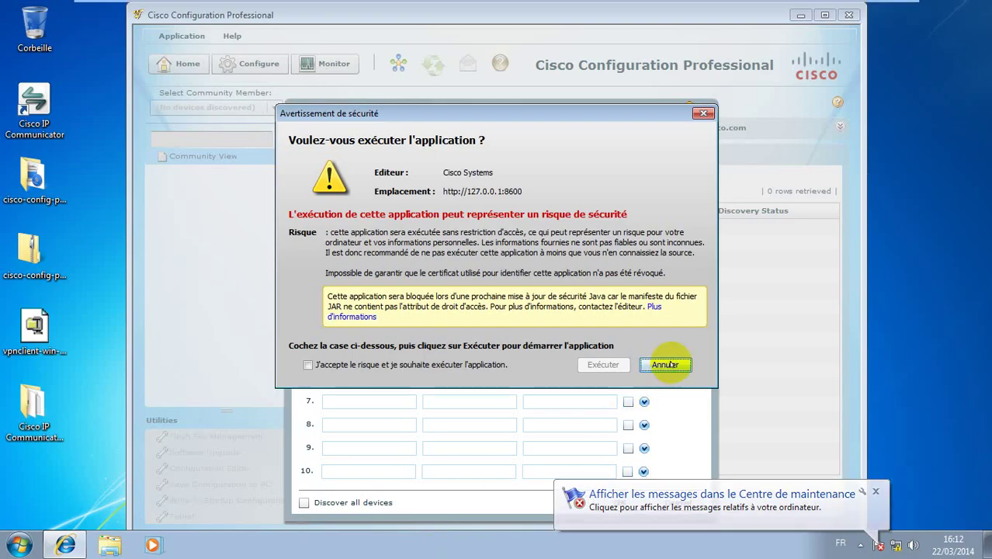
Dismiss the Java warning, then add router 10.10.10.1 with its login username and password to a new community and save it
left_click(665, 364)
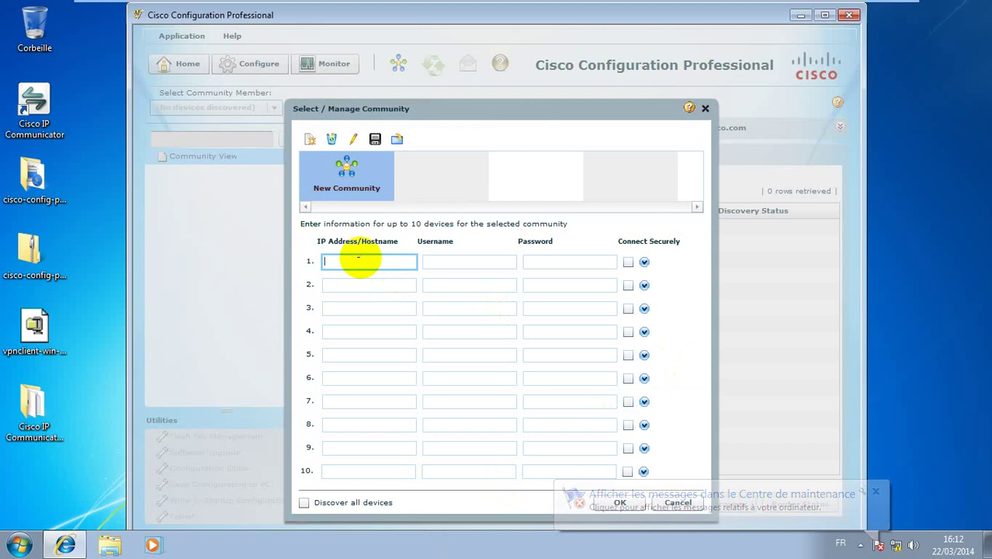
type("10.10")
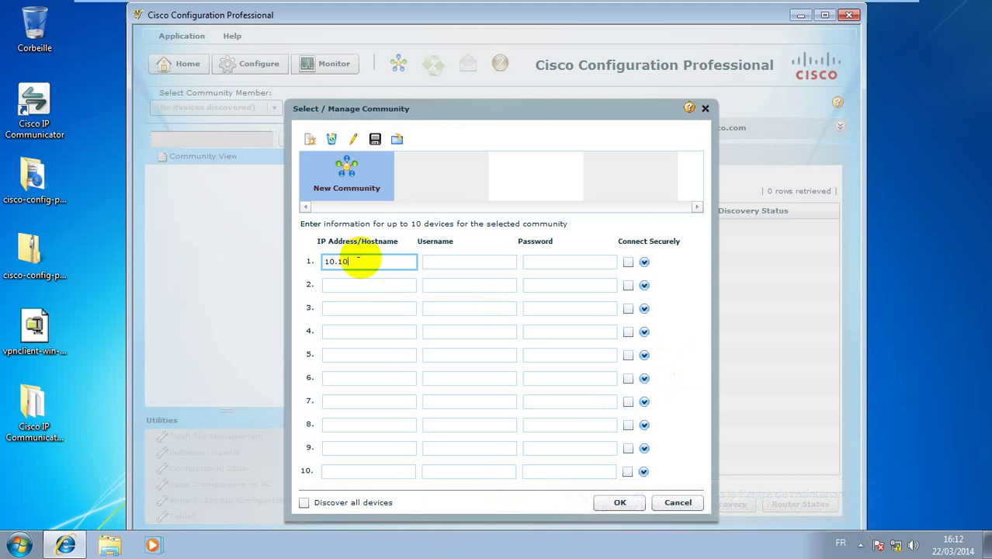
left_click(860, 10)
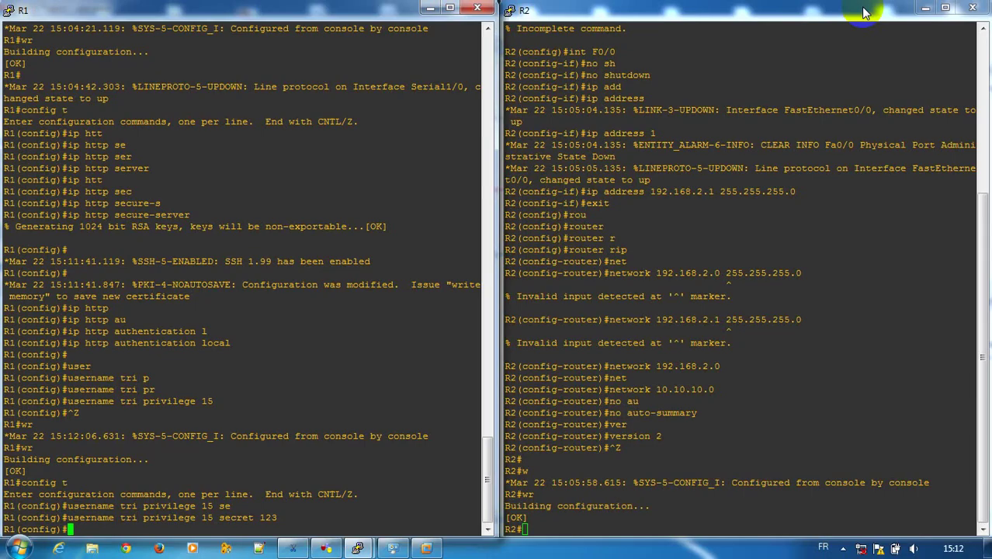
left_click(327, 549)
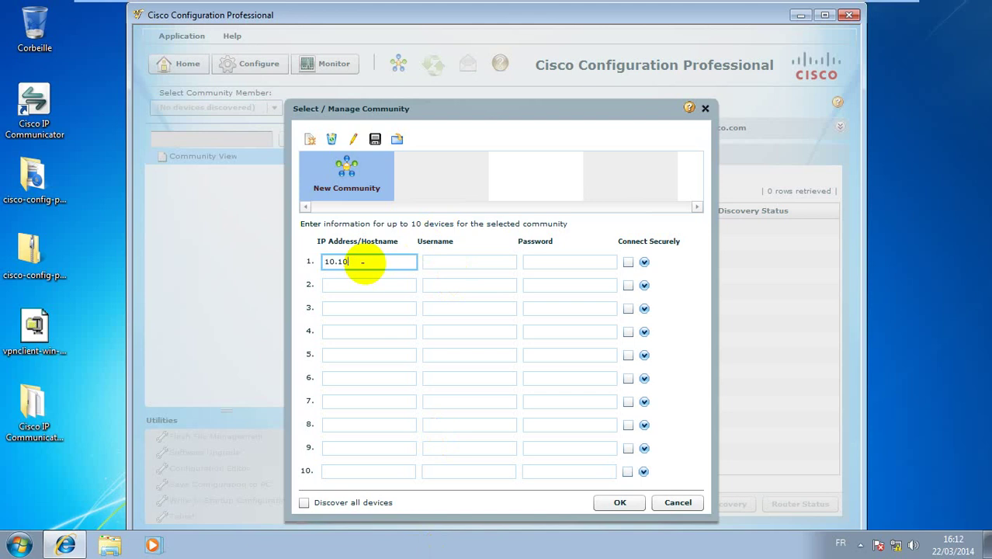
type("10.1")
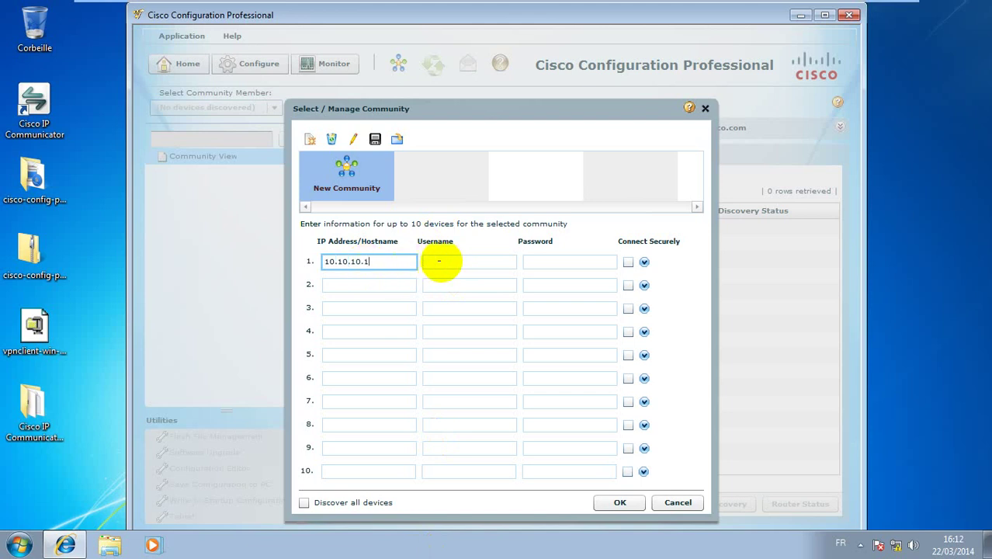
left_click(439, 261)
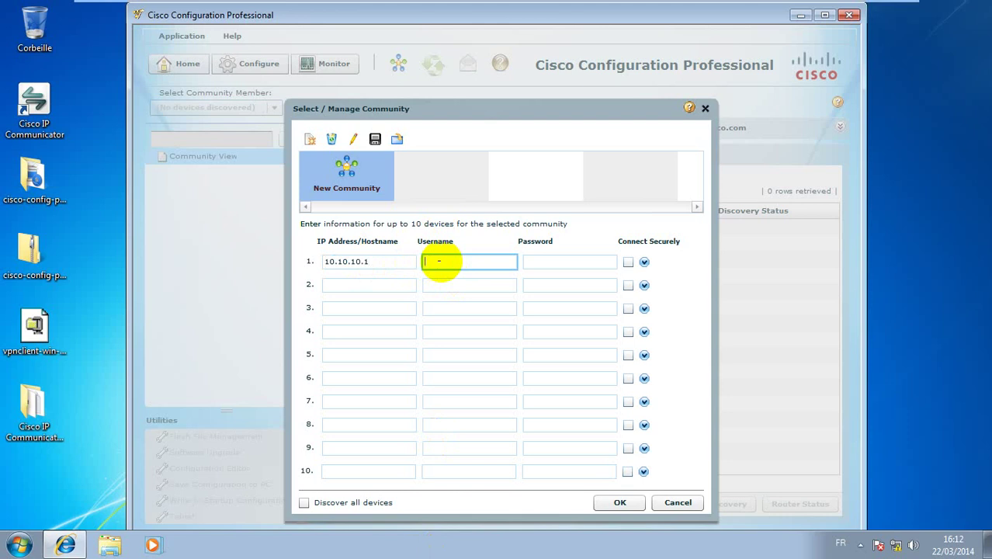
type("tri")
left_click(549, 265)
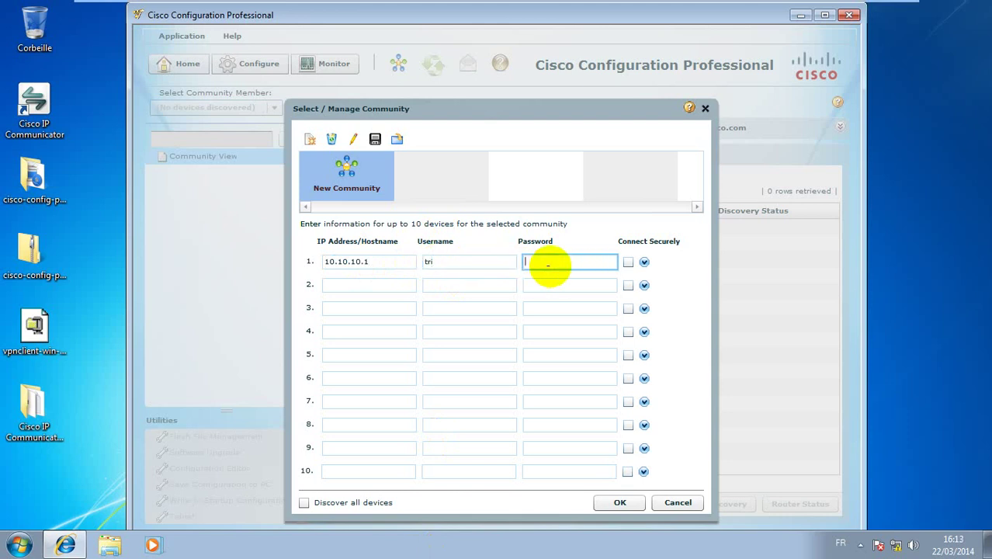
type("c")
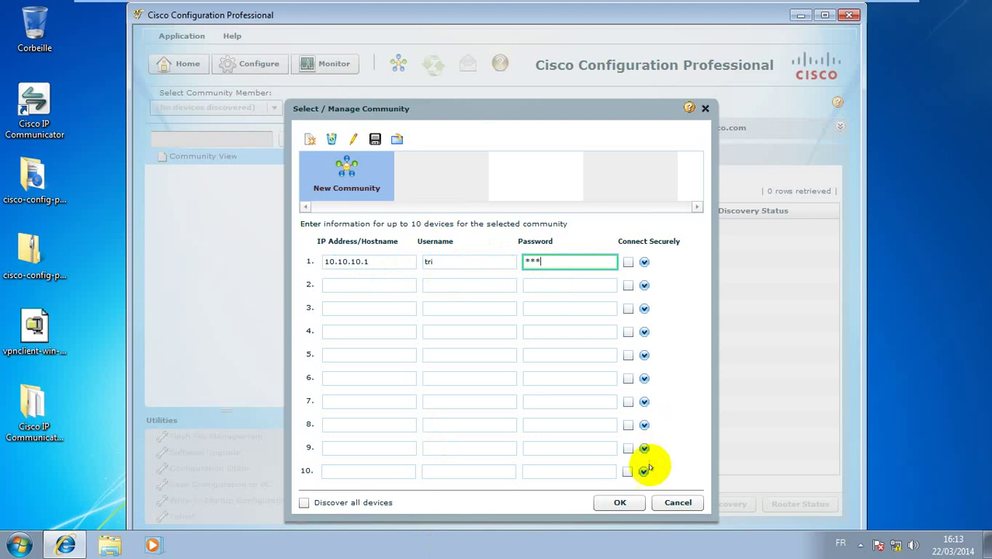
left_click(606, 503)
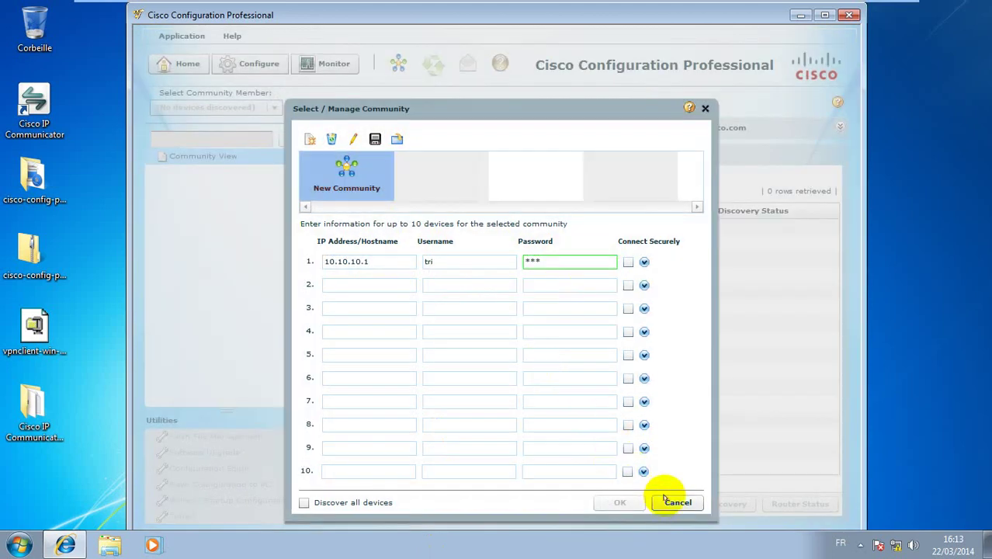
left_click(672, 502)
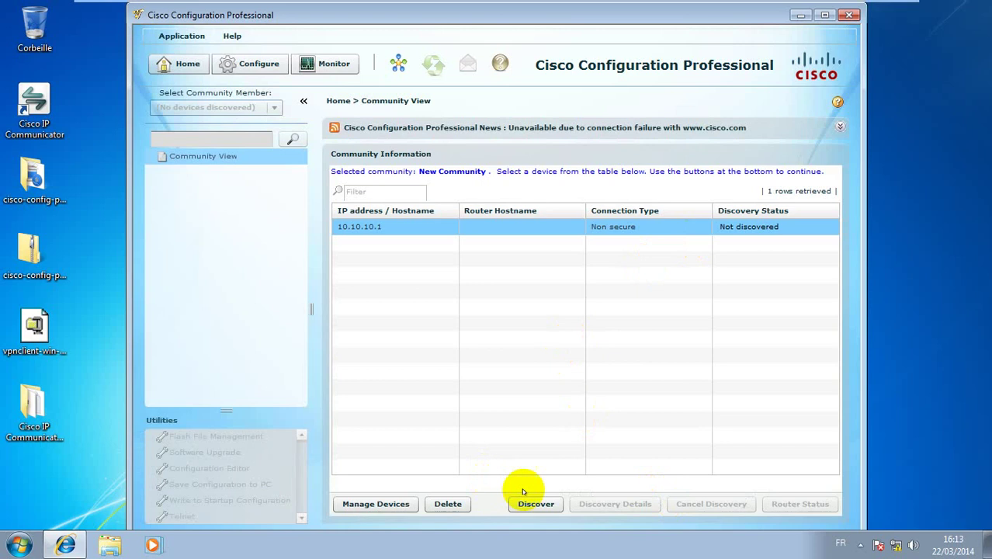
Run discovery on 10.10.10.1 so it is identified as router R1
left_click(542, 504)
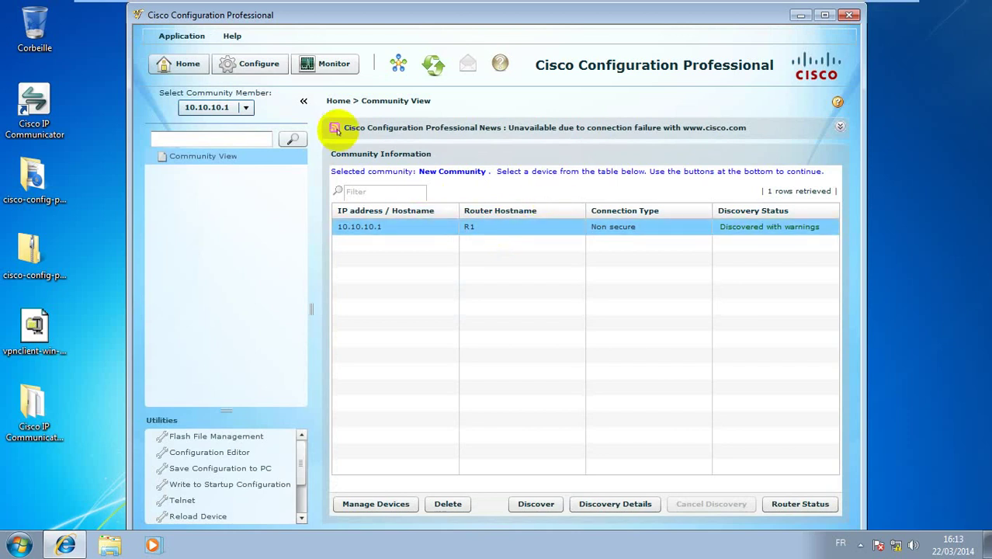
In a maximized window, go to Configure > Security > VPN > Easy VPN Server for 10.10.10.1
left_click(261, 65)
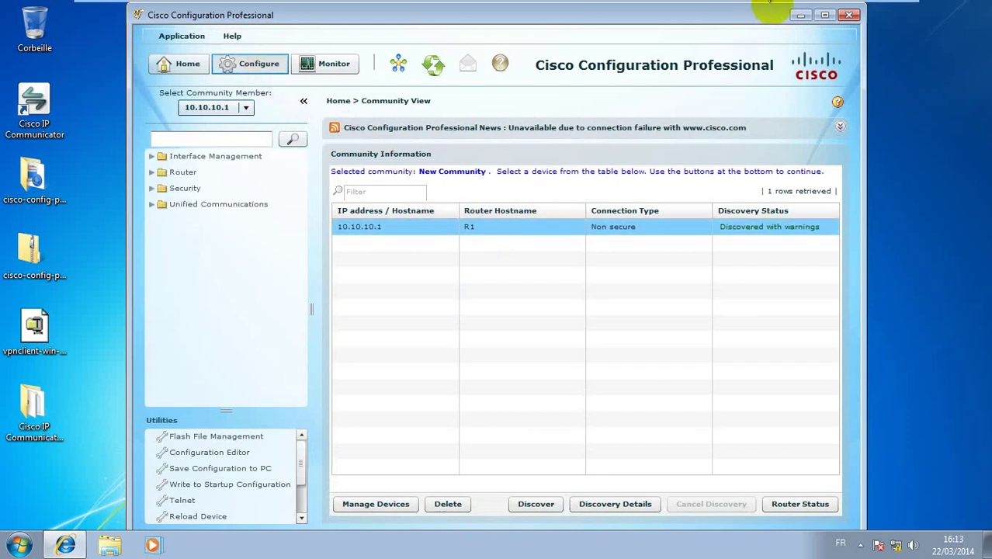
left_click(825, 15)
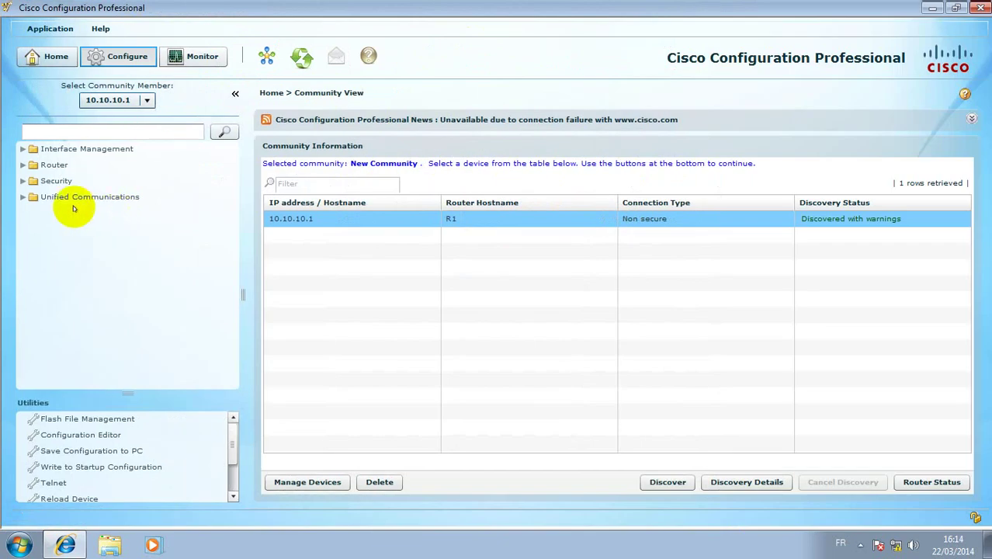
left_click(23, 180)
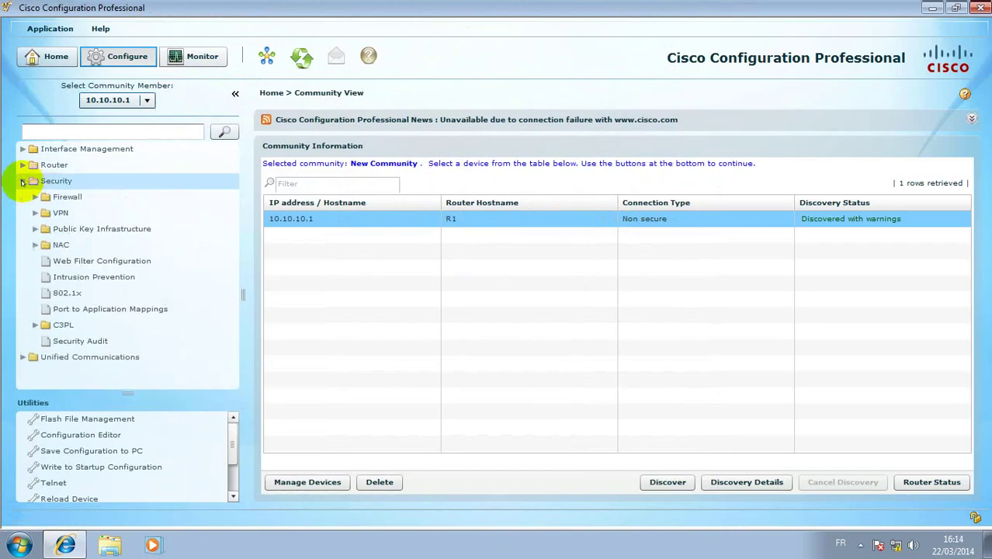
left_click(35, 213)
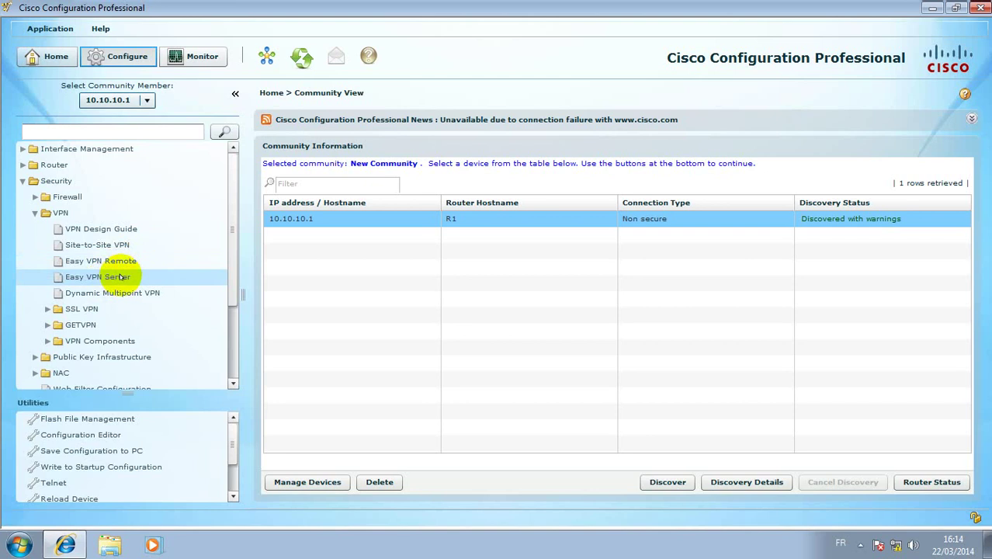
left_click(120, 277)
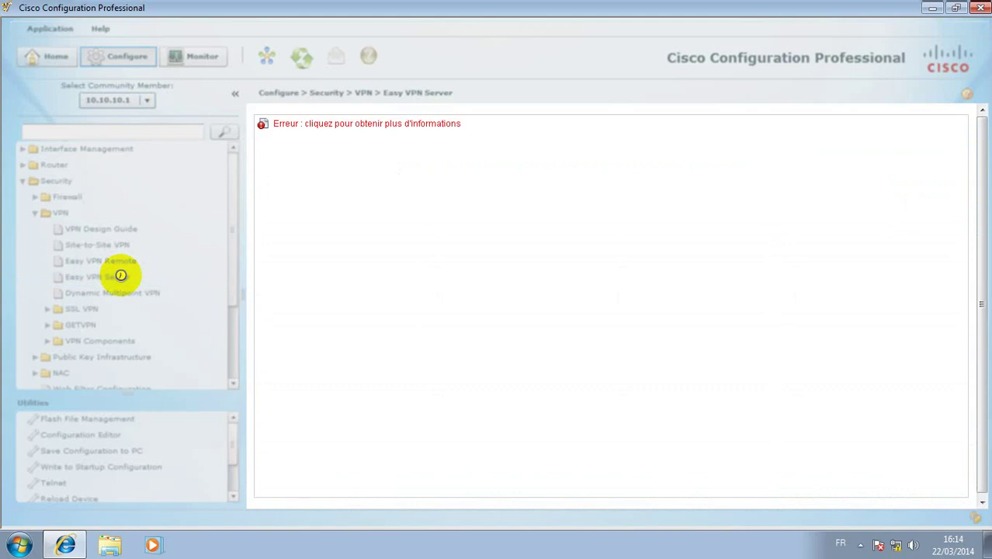
mouse_move(743, 7)
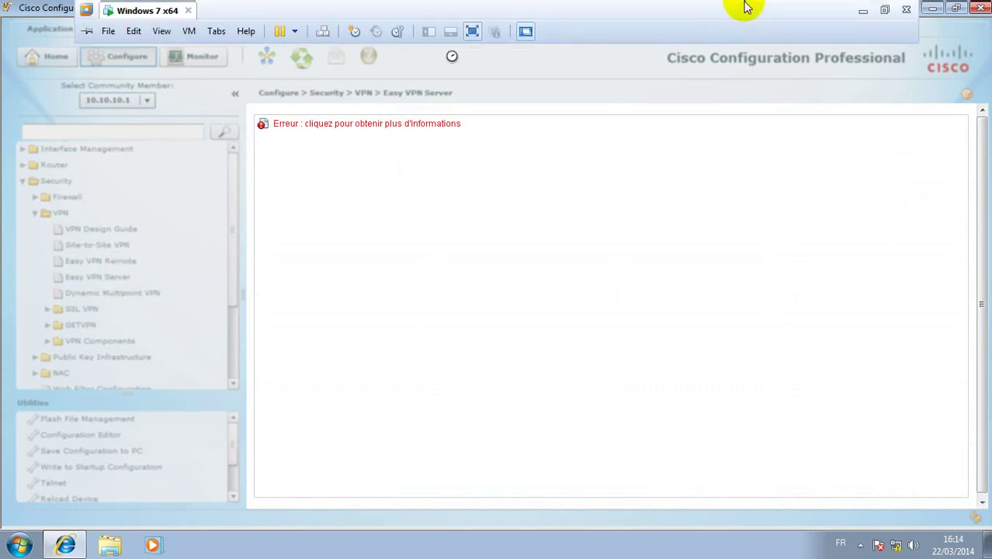
left_click(863, 10)
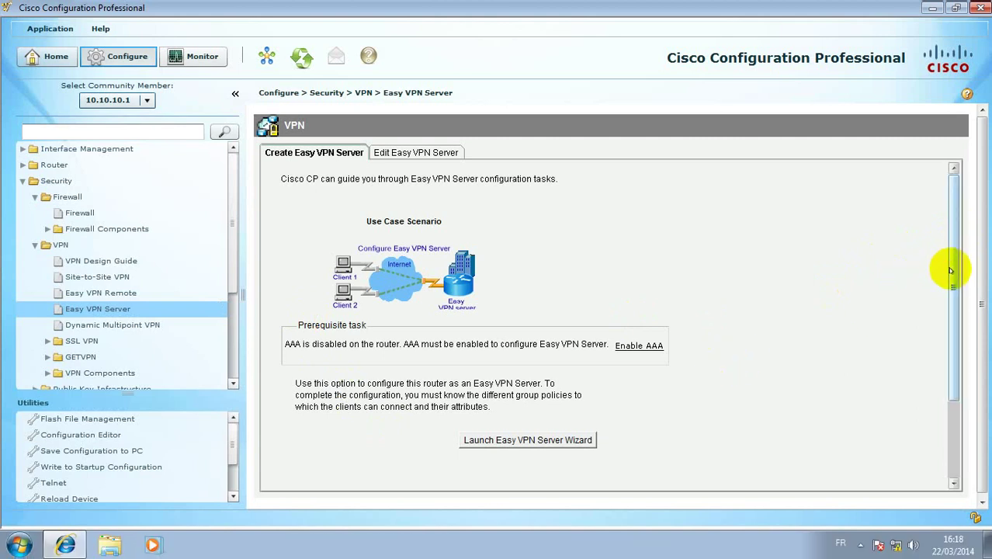
Launch the Easy VPN Server Wizard, enabling AAA on R1 and delivering the commands
left_click_drag(953, 270, 952, 318)
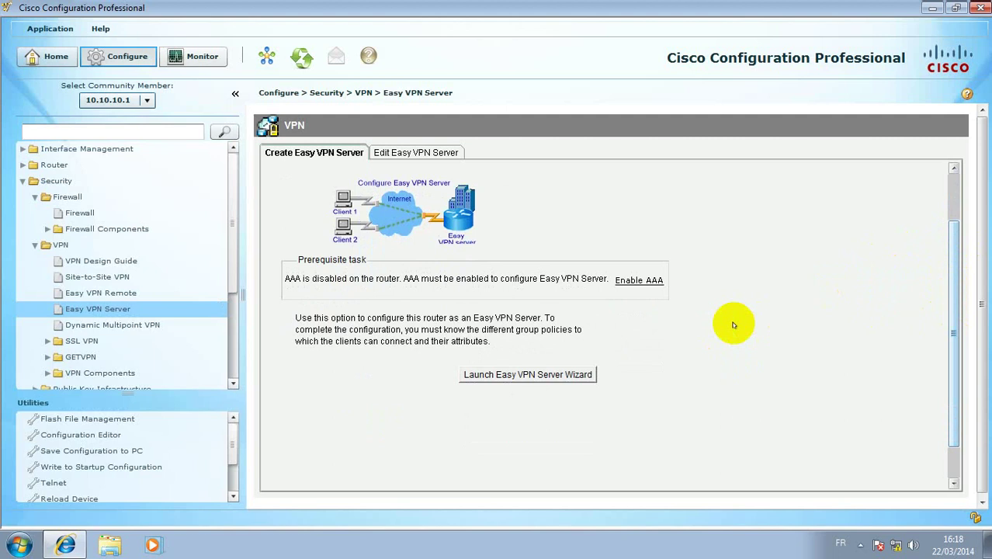
left_click(528, 375)
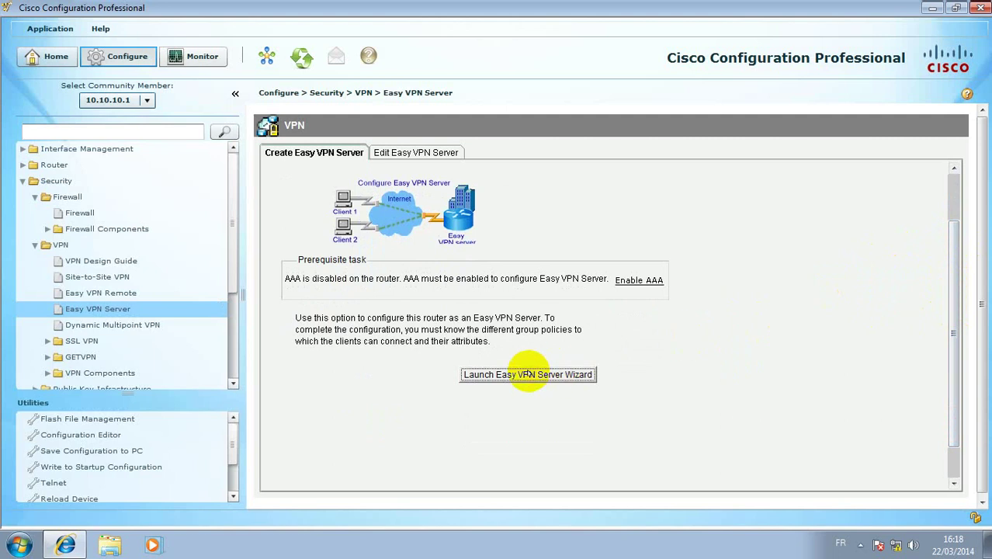
left_click(466, 383)
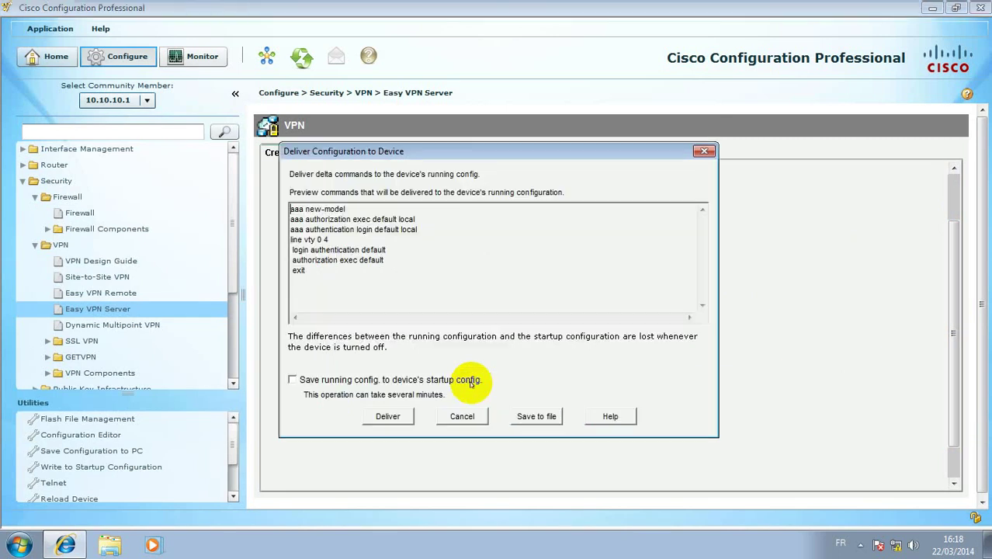
left_click(388, 417)
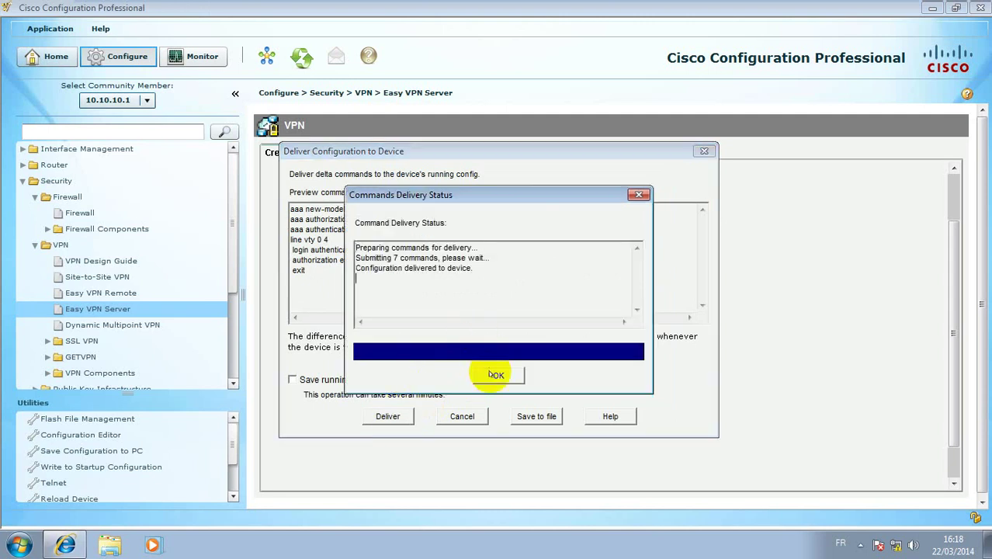
left_click(491, 375)
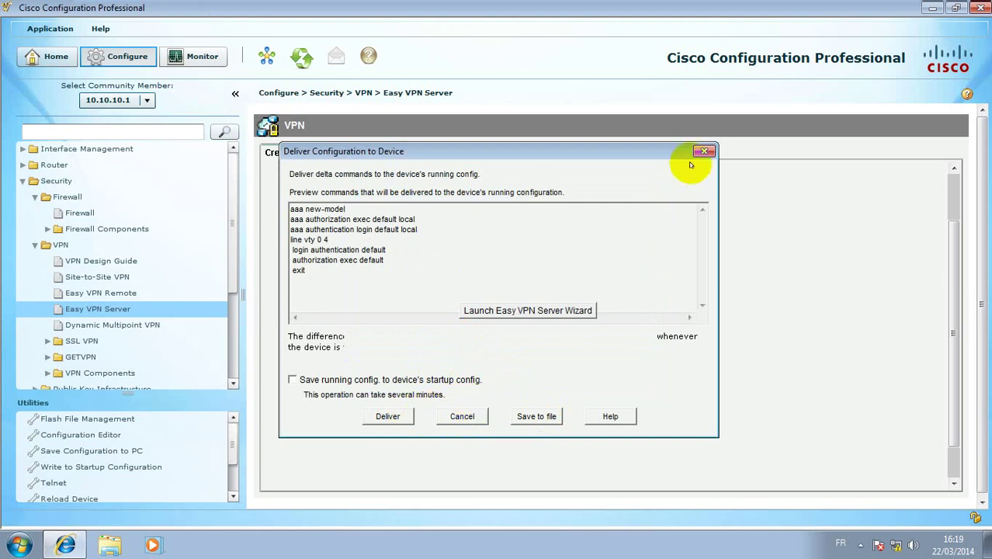
left_click(576, 278)
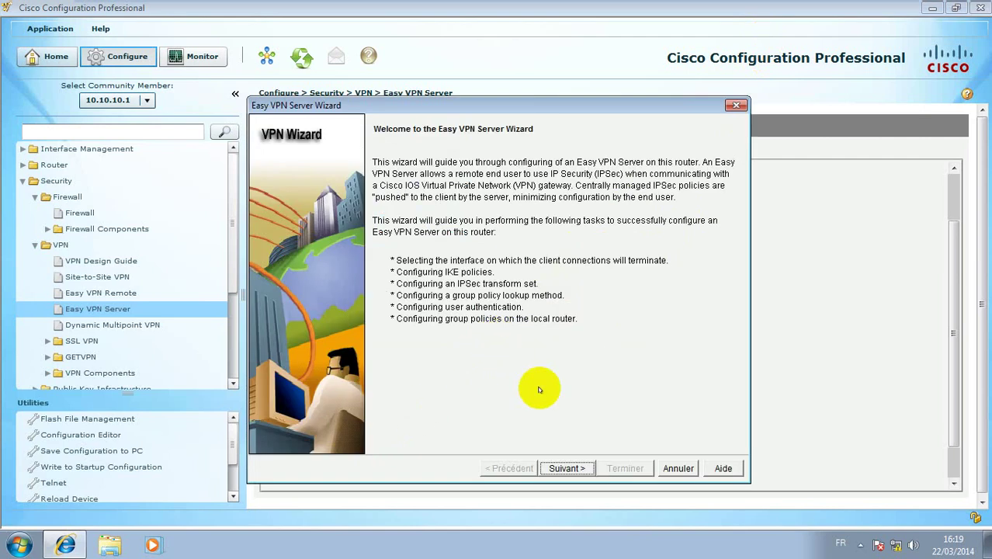
Select Serial1/0 as the VPN interface with pre-shared key authentication and advance to IKE Proposals
left_click(554, 469)
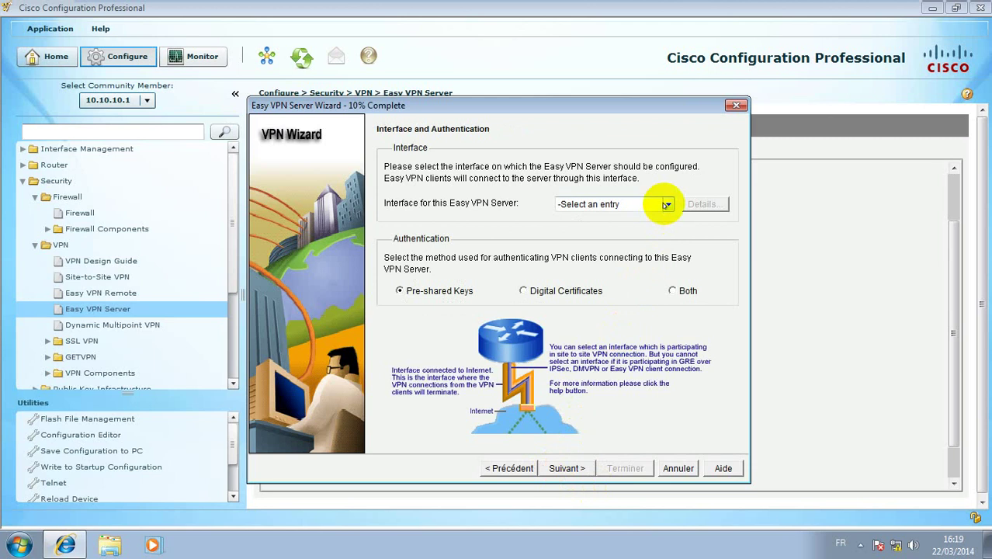
left_click(506, 469)
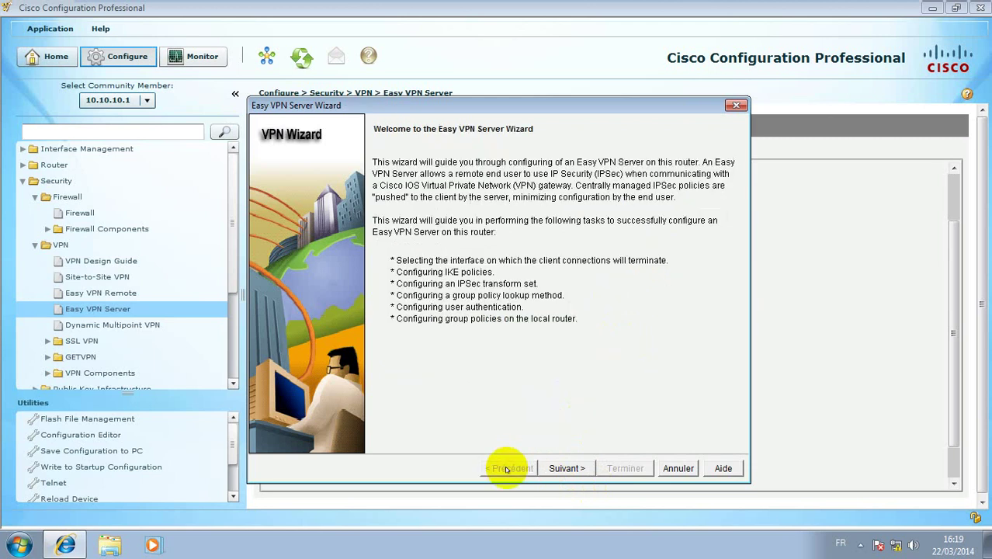
left_click(556, 468)
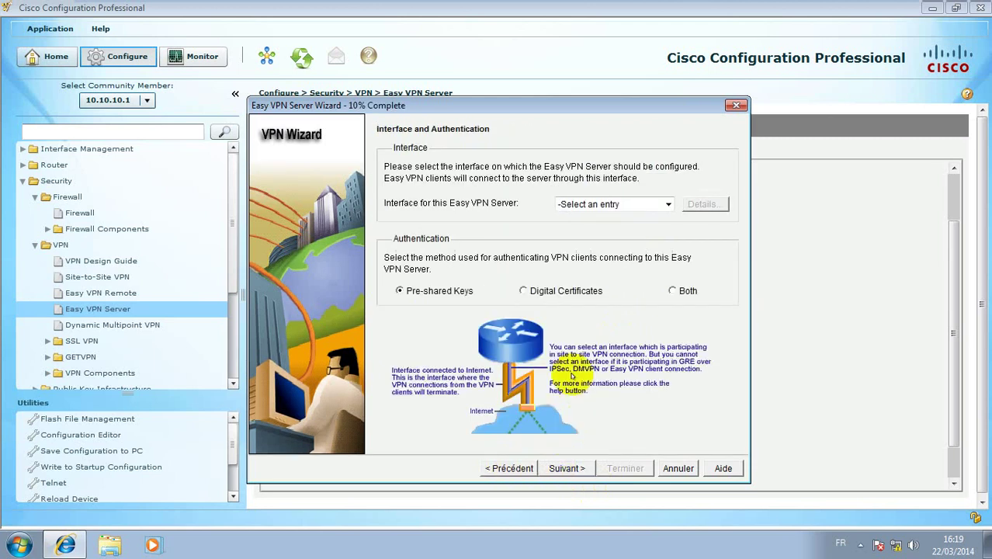
left_click(668, 204)
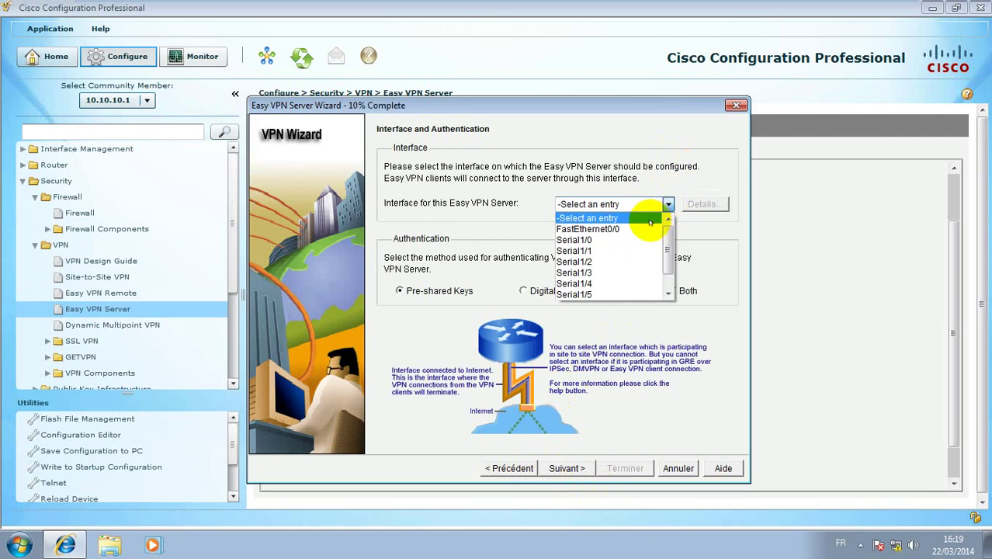
left_click(637, 241)
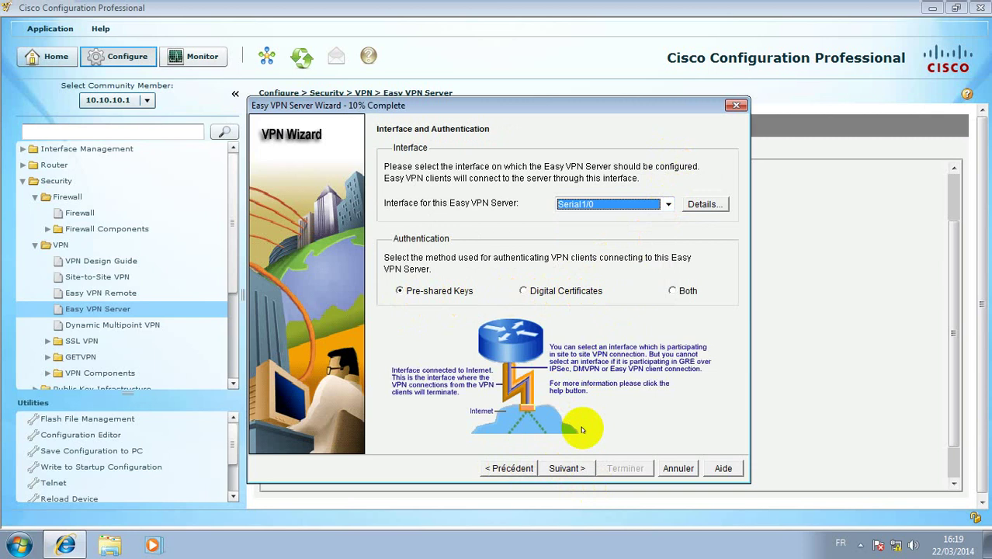
left_click(562, 469)
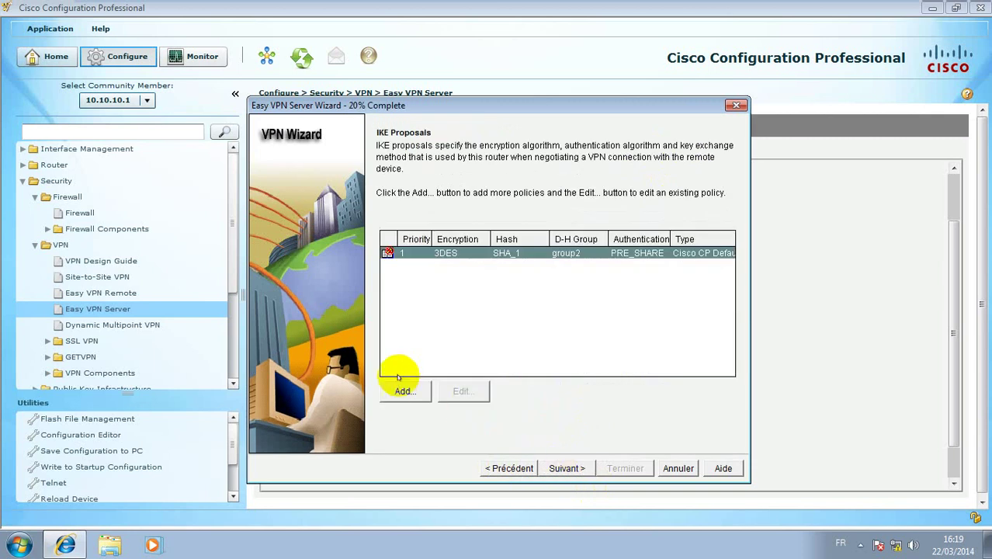
Add a priority 2 IKE policy using 3DES, SHA_1, group2 and PRE_SHARE, then advance to Transform Set
left_click(404, 391)
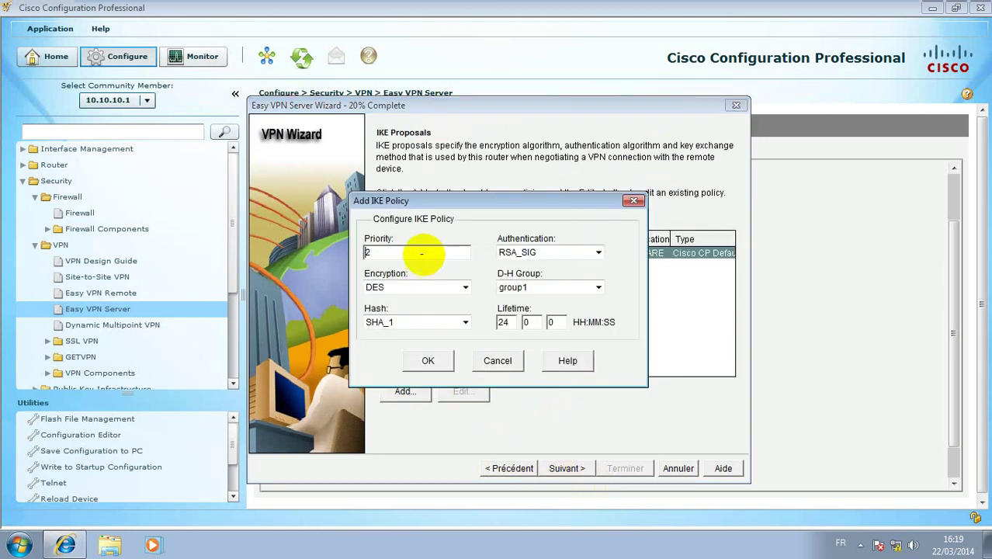
left_click(427, 288)
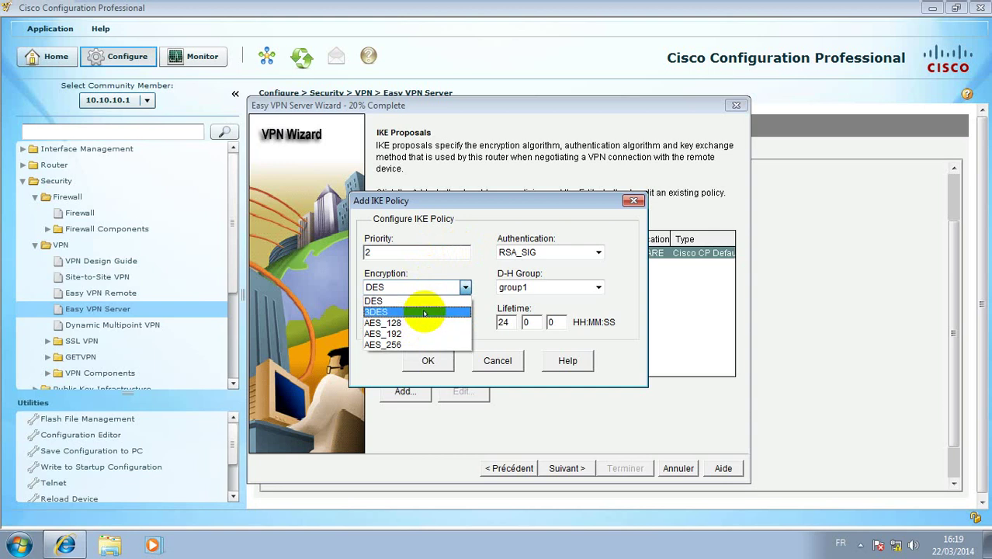
left_click(424, 312)
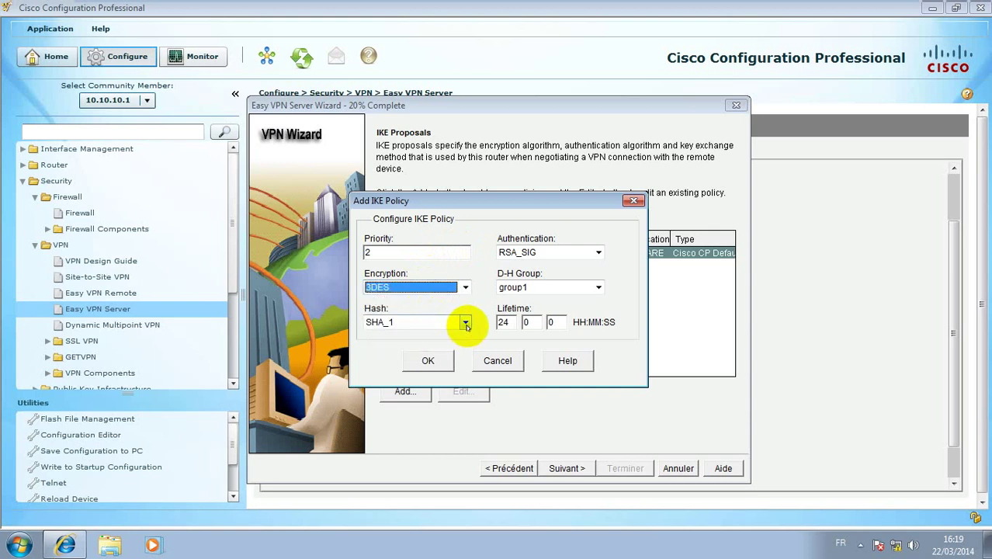
left_click(466, 323)
left_click(453, 347)
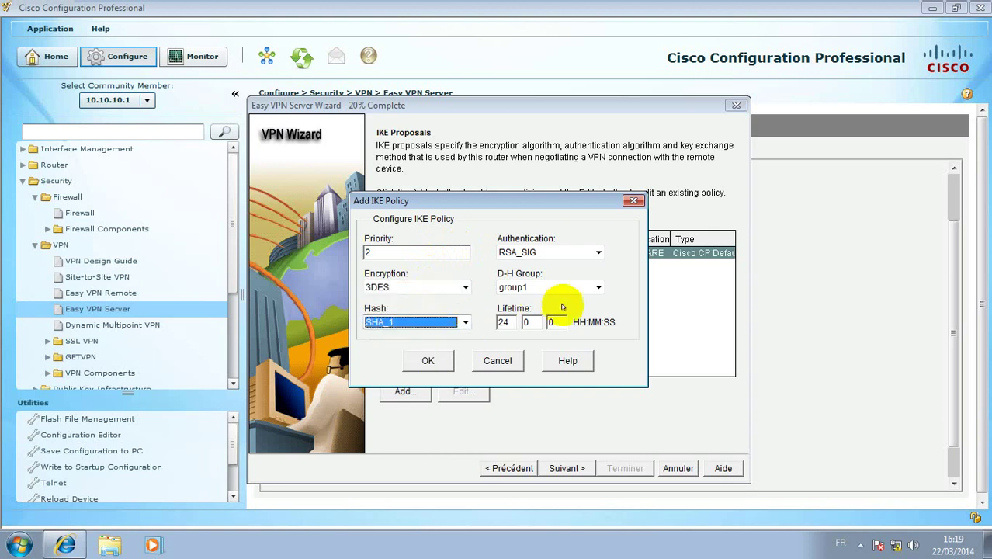
left_click(599, 287)
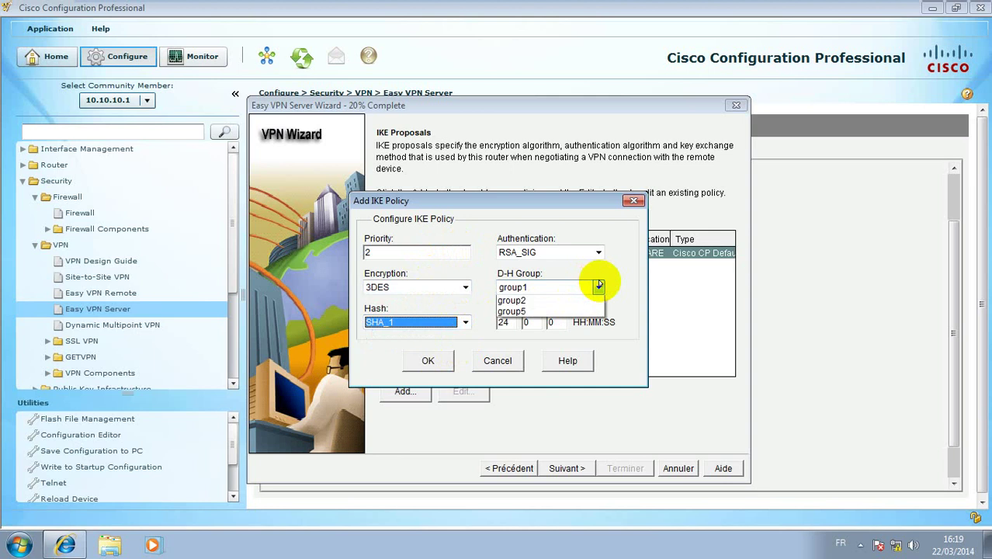
left_click(559, 303)
left_click(599, 253)
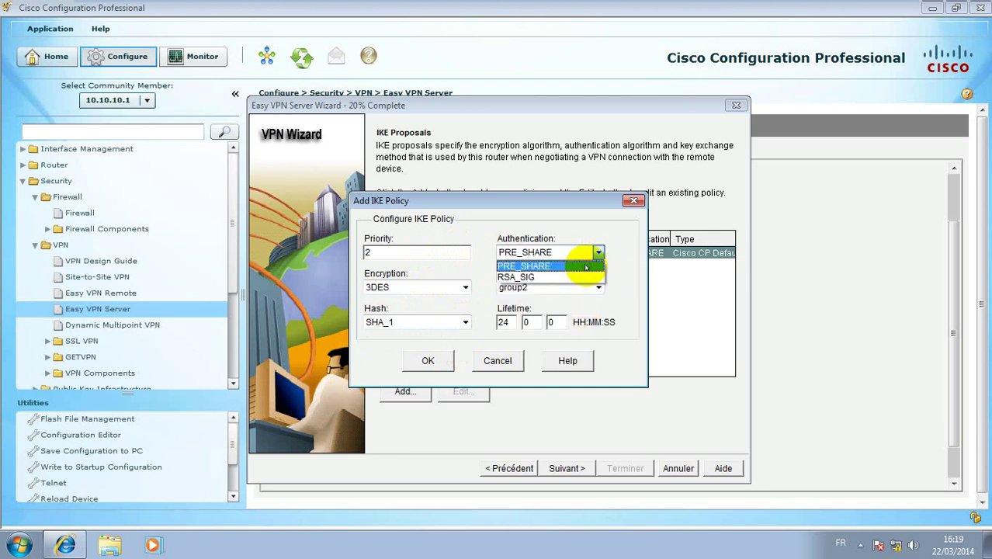
left_click(587, 267)
left_click(428, 360)
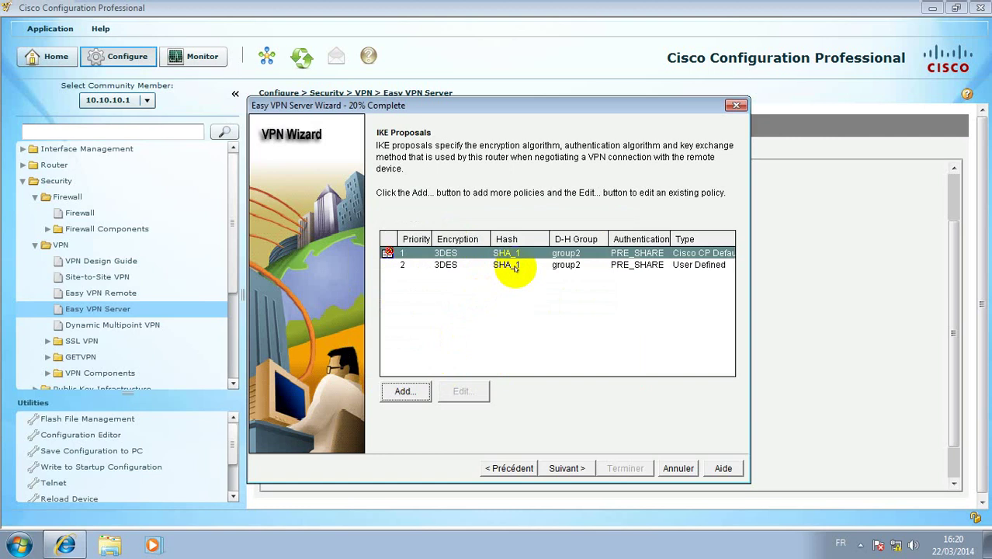
left_click(514, 267)
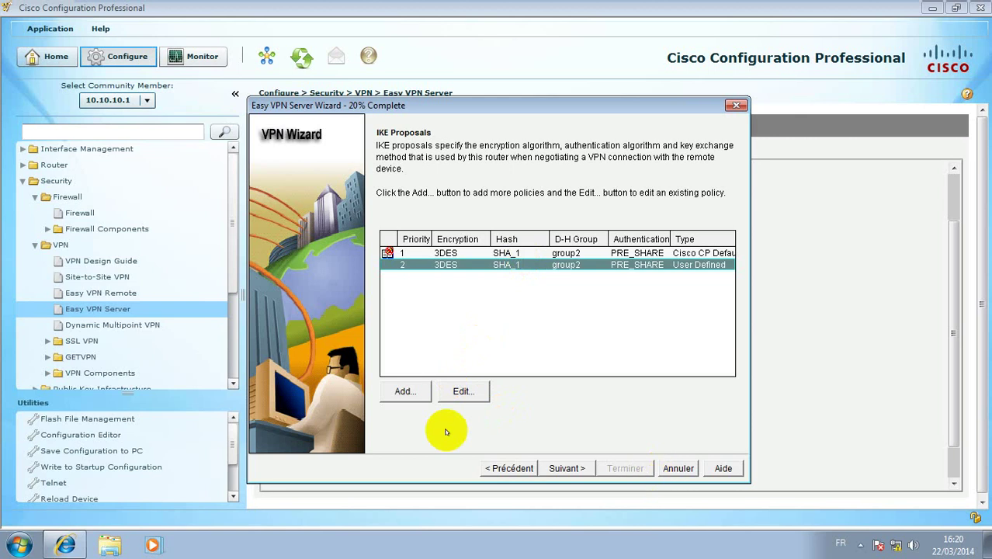
left_click(562, 469)
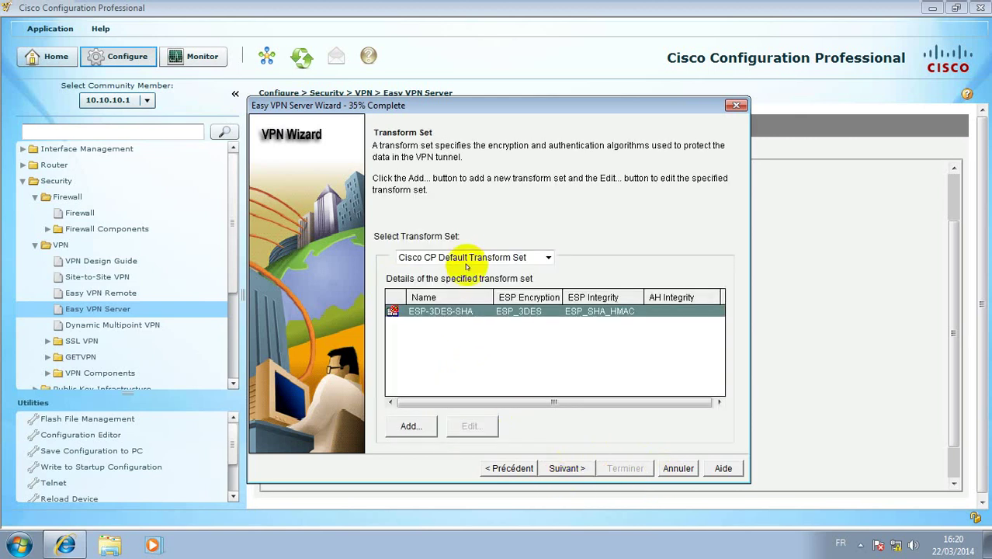
Create transform set 'tri' with ESP_SHA_HMAC integrity and ESP_3DES encryption
left_click(413, 429)
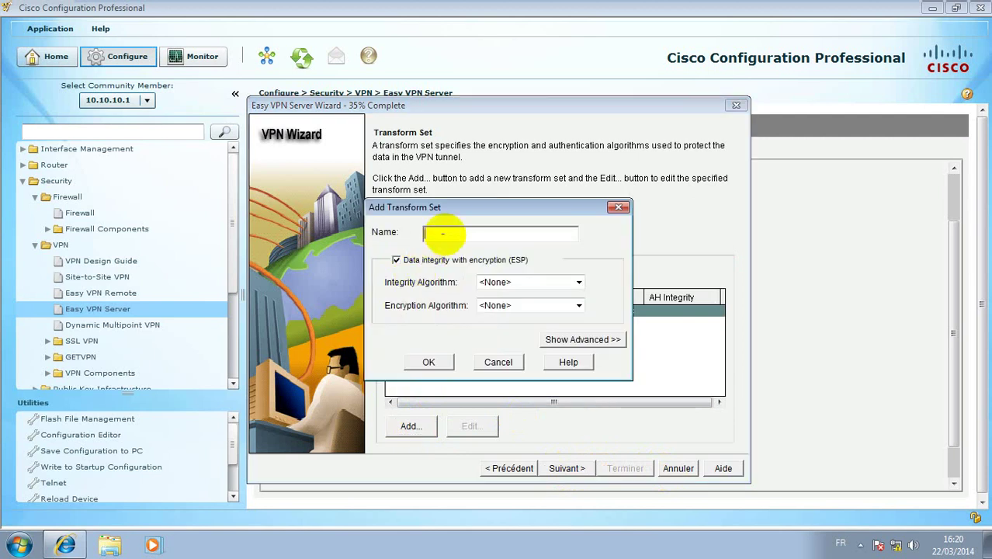
type("tri")
left_click(573, 282)
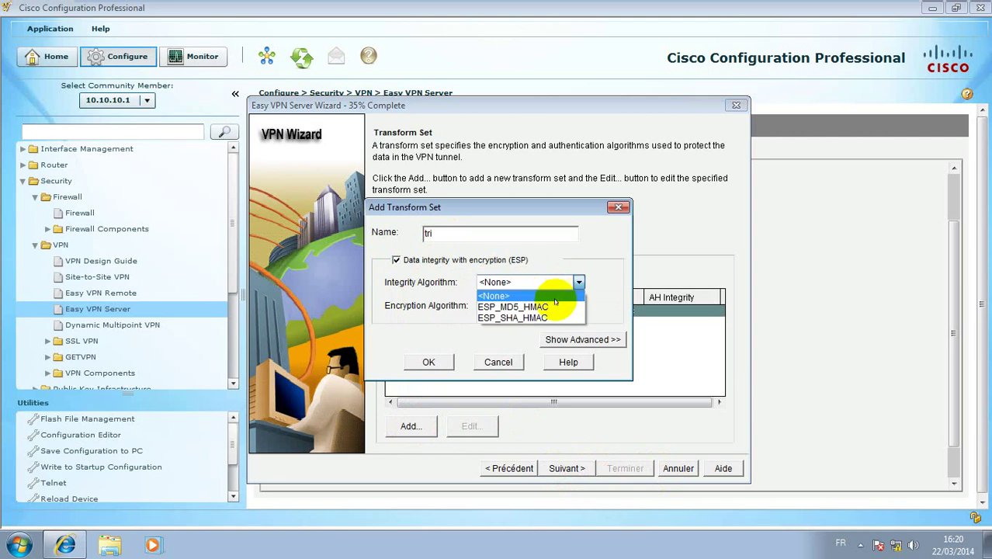
left_click(541, 318)
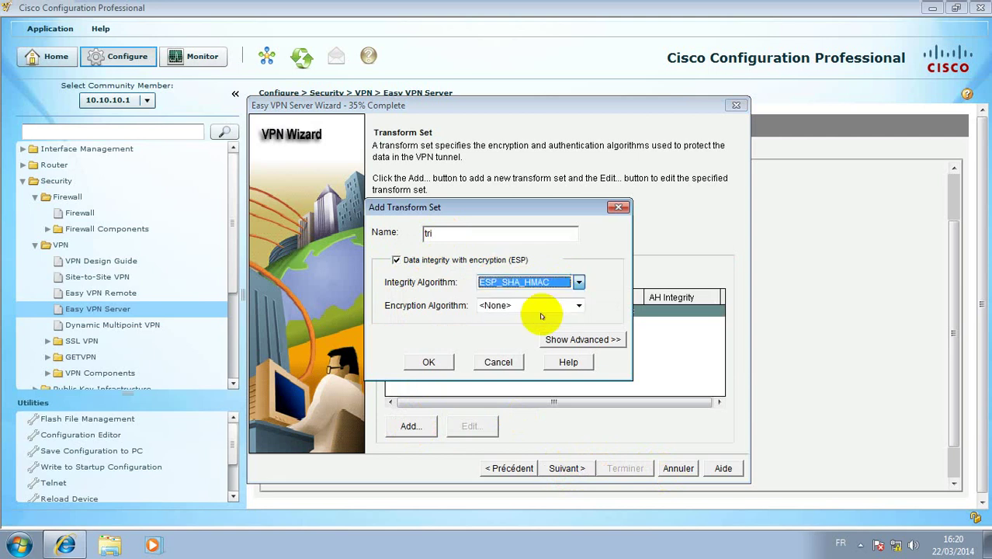
left_click(571, 305)
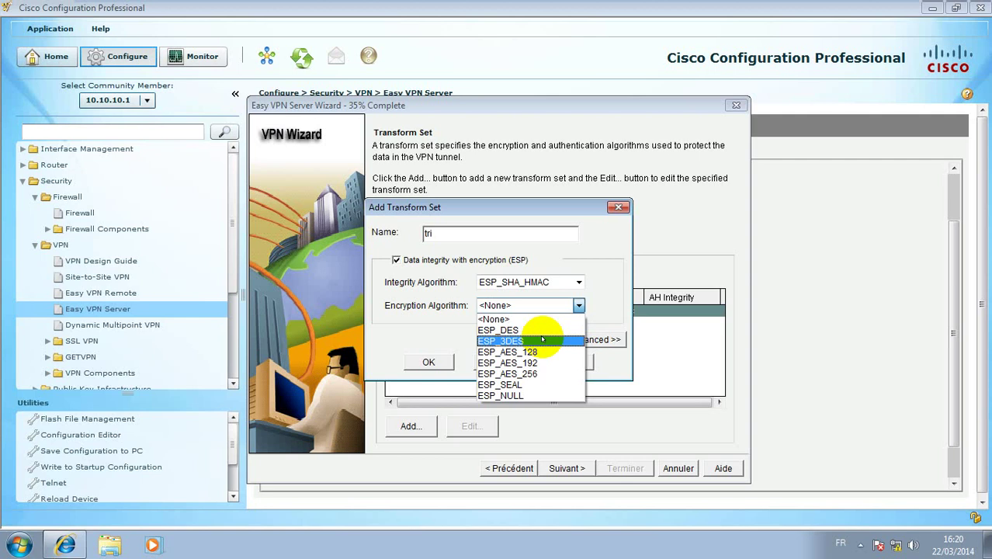
left_click(542, 340)
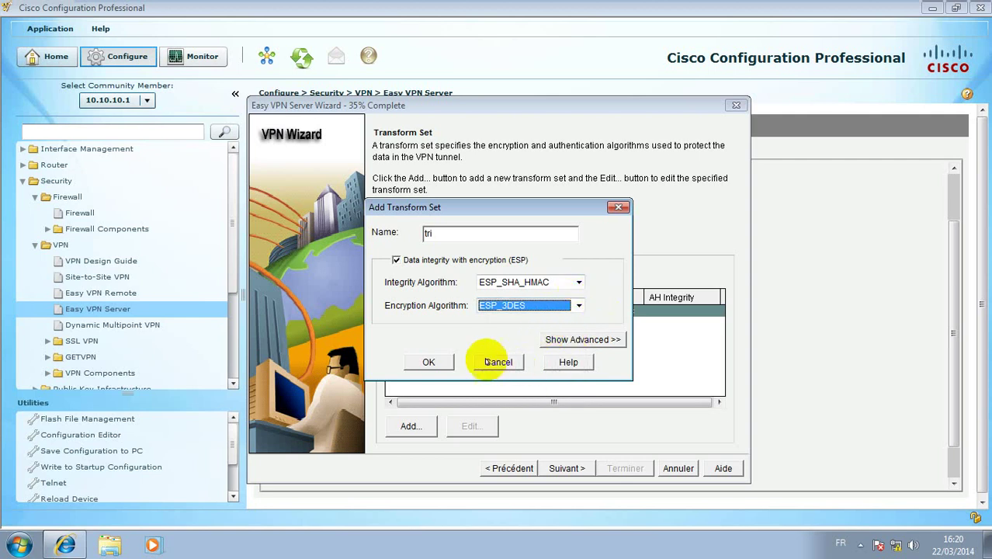
left_click(429, 362)
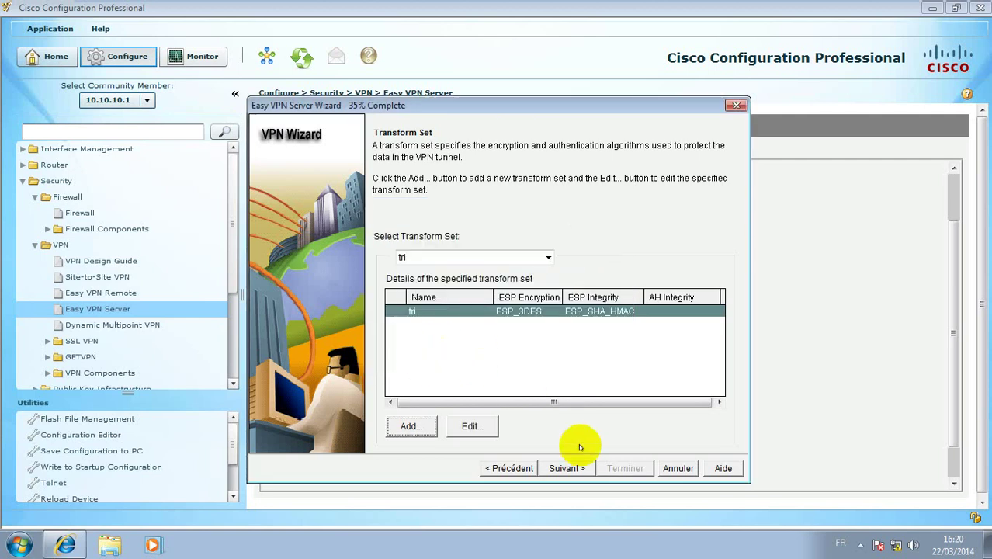
Keep Local group policy lookup, disable extended user authentication, and continue to the group policies page
left_click(562, 464)
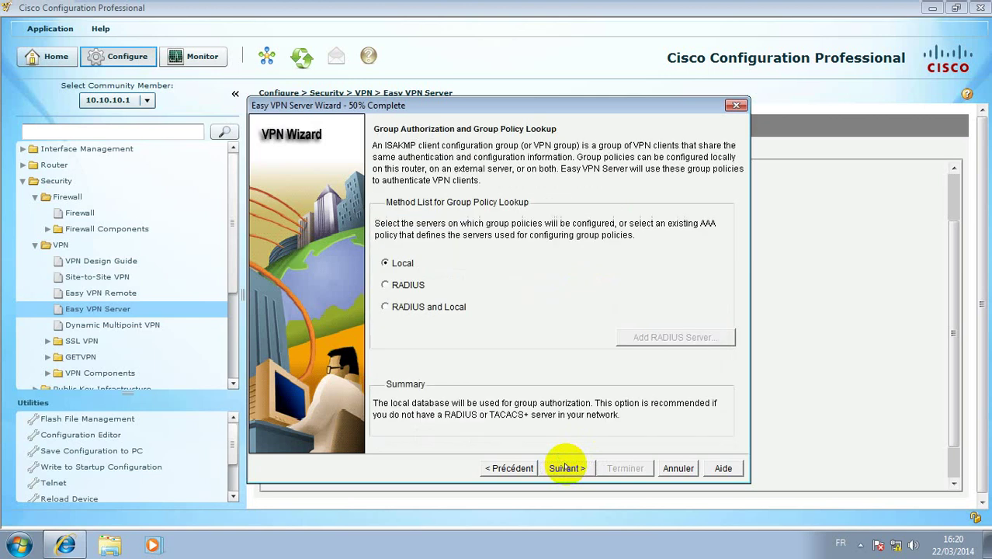
left_click(408, 285)
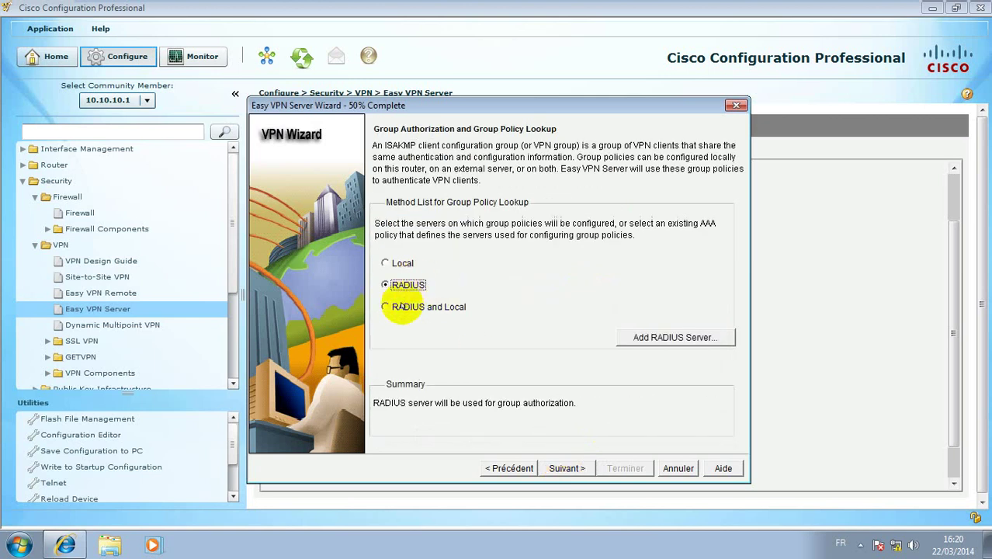
left_click(390, 308)
left_click(386, 263)
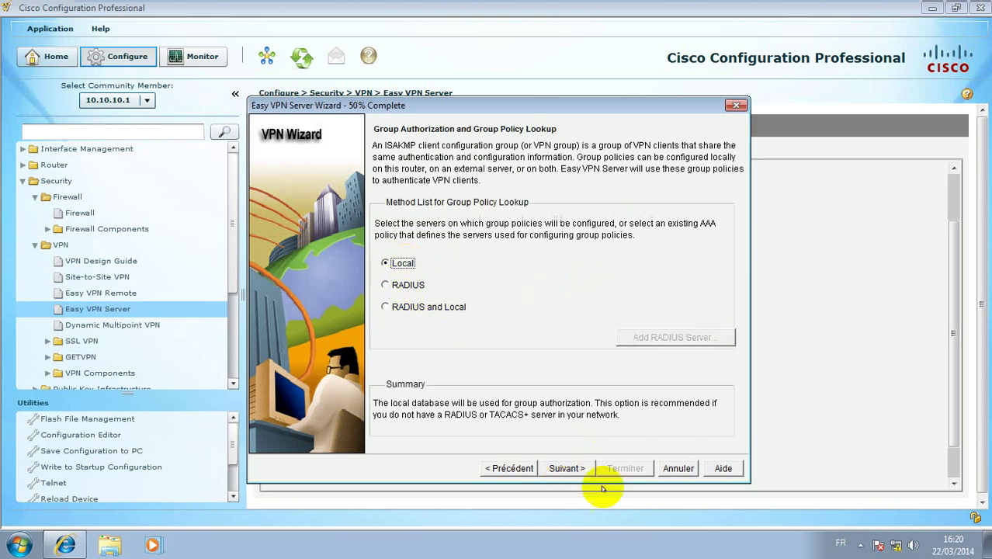
left_click(567, 468)
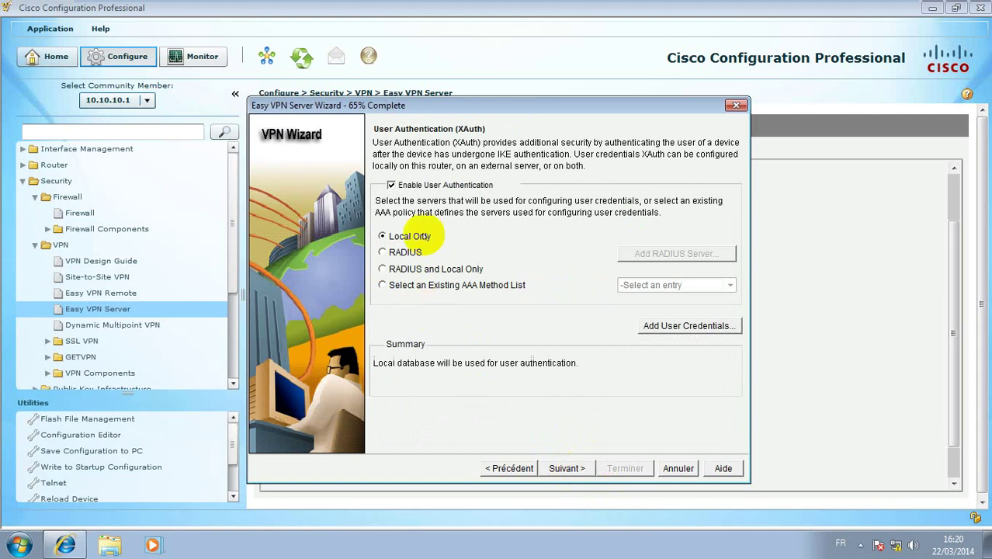
left_click(391, 185)
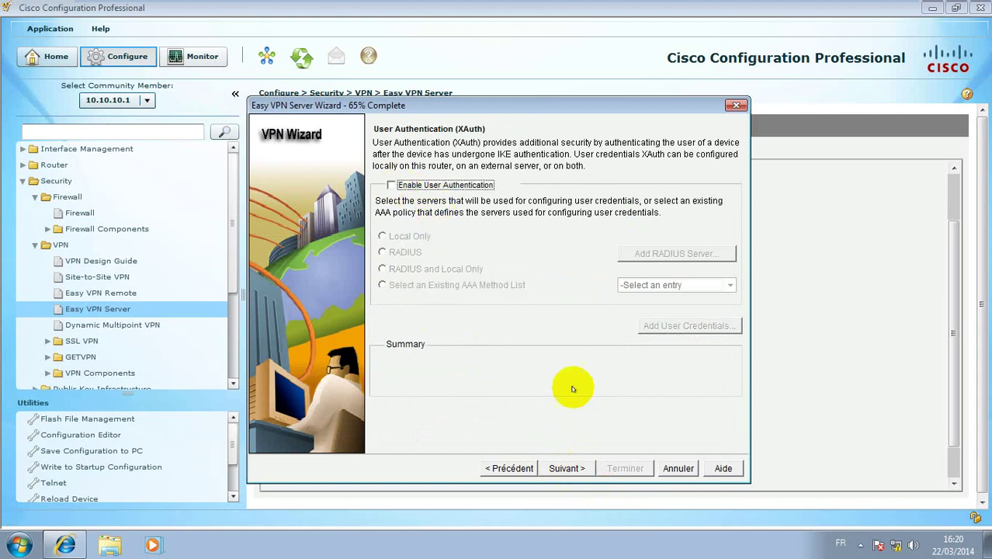
left_click(567, 469)
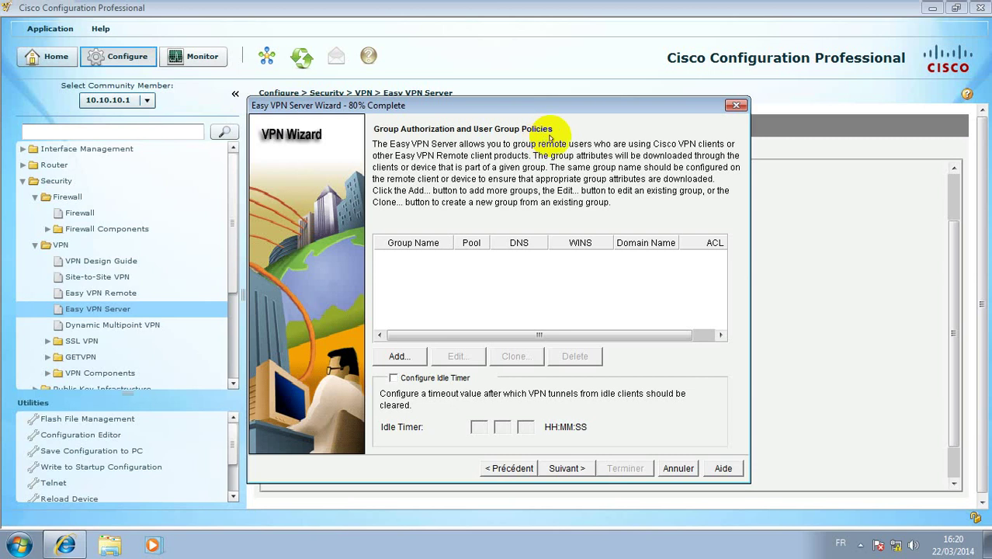
Add group policy 'tri' and enter its pre-shared key twice
left_click(401, 359)
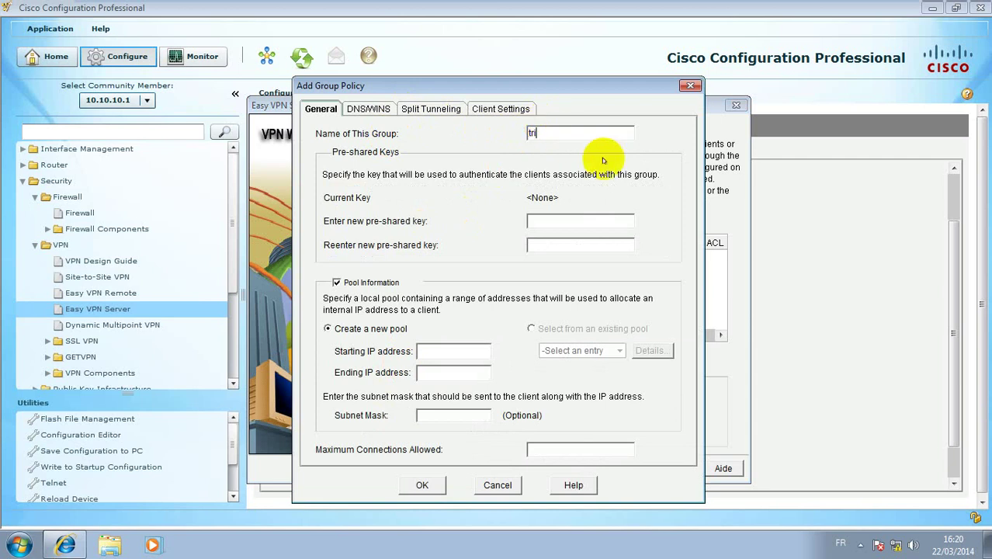
left_click(581, 221)
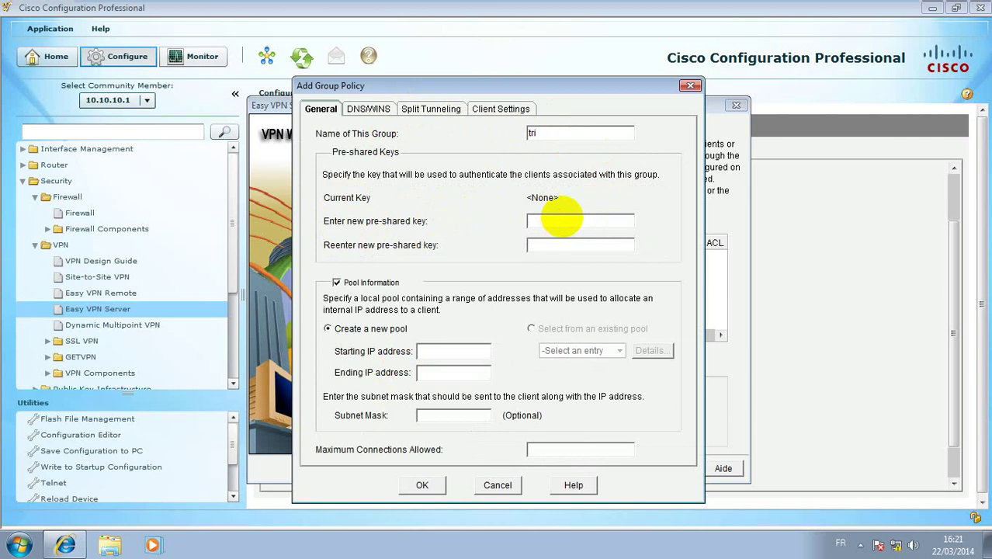
type("**")
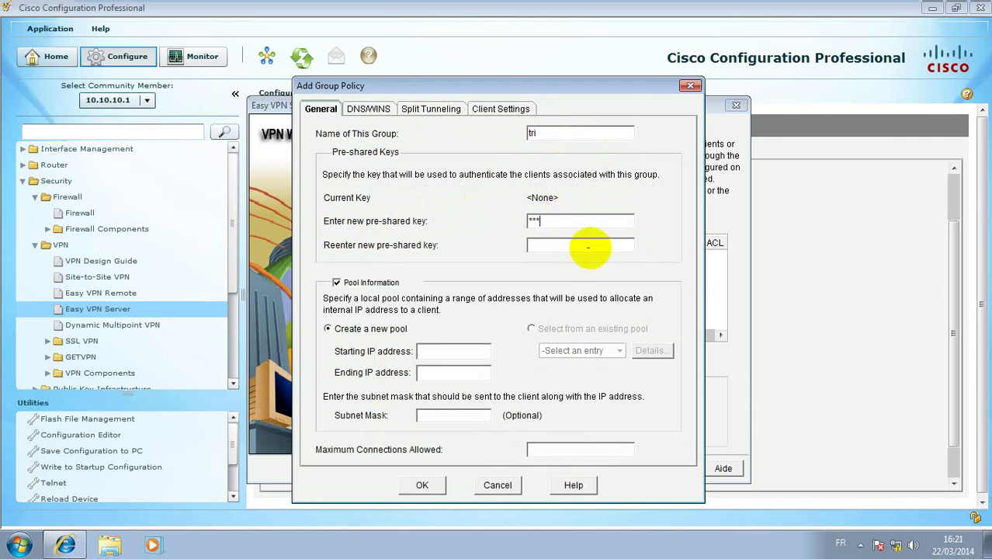
left_click(595, 248)
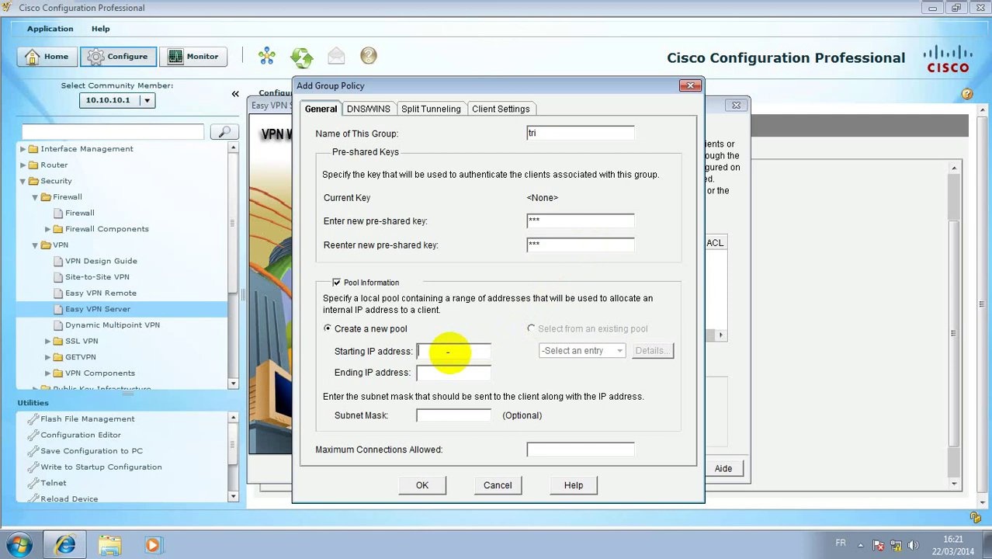
Define the address pool 192.168.1.10–192.168.1.100 with subnet mask 255.255.255.0
type("192.168.1.")
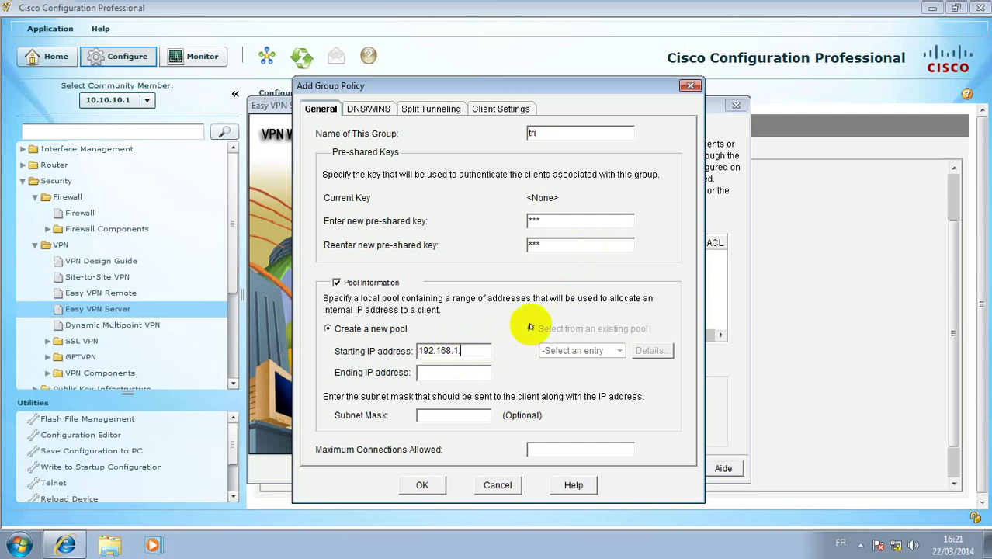
type("210")
left_click(456, 376)
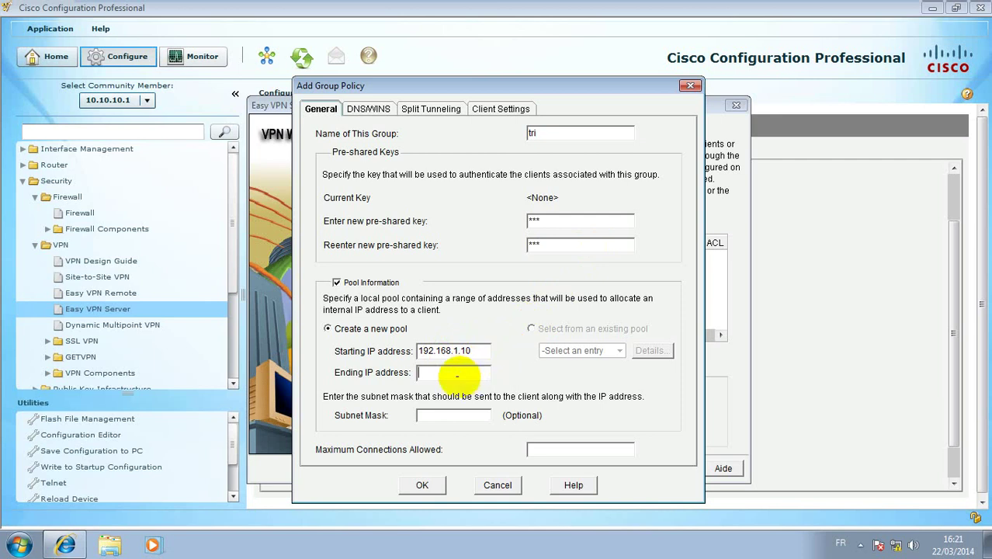
type("192.168.1.100")
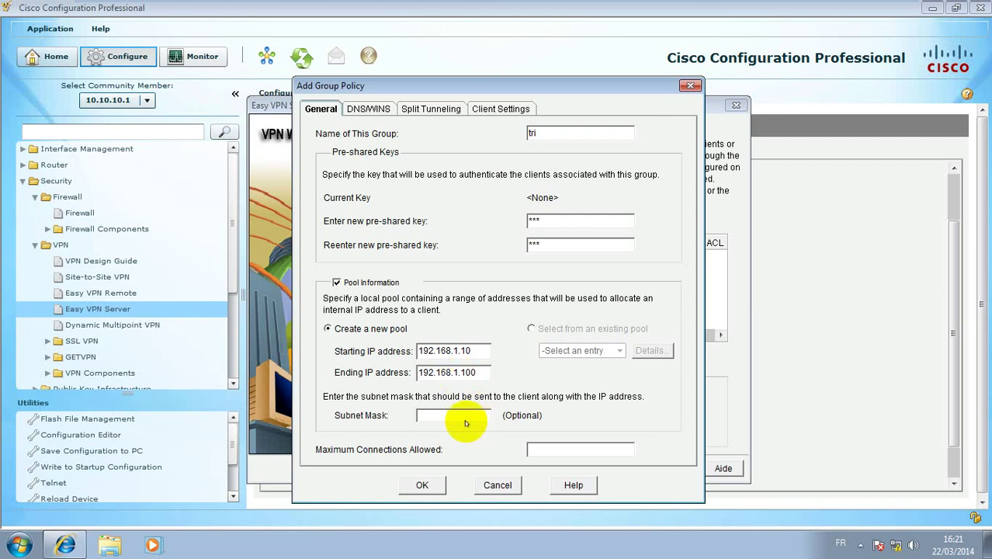
left_click(461, 418)
type("255.255")
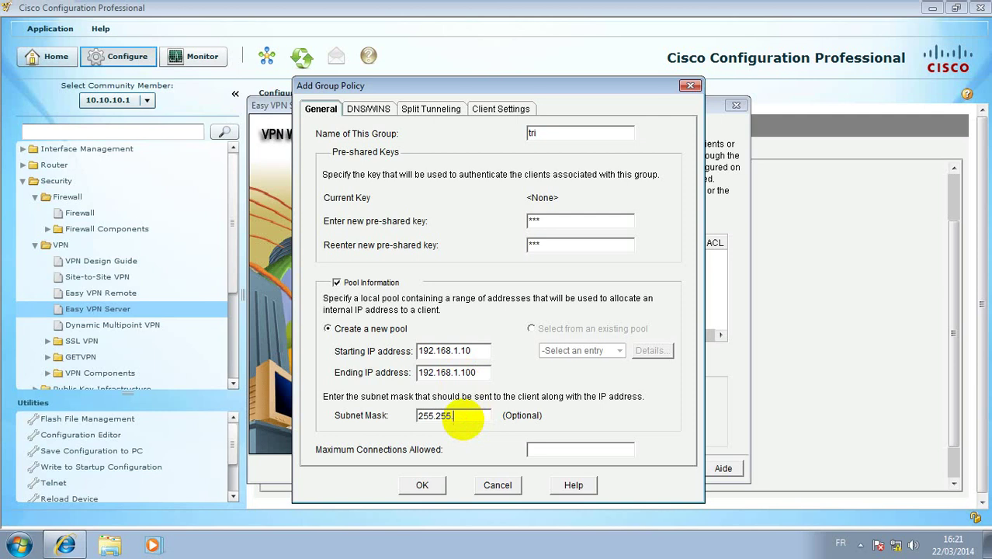
type(".255.0")
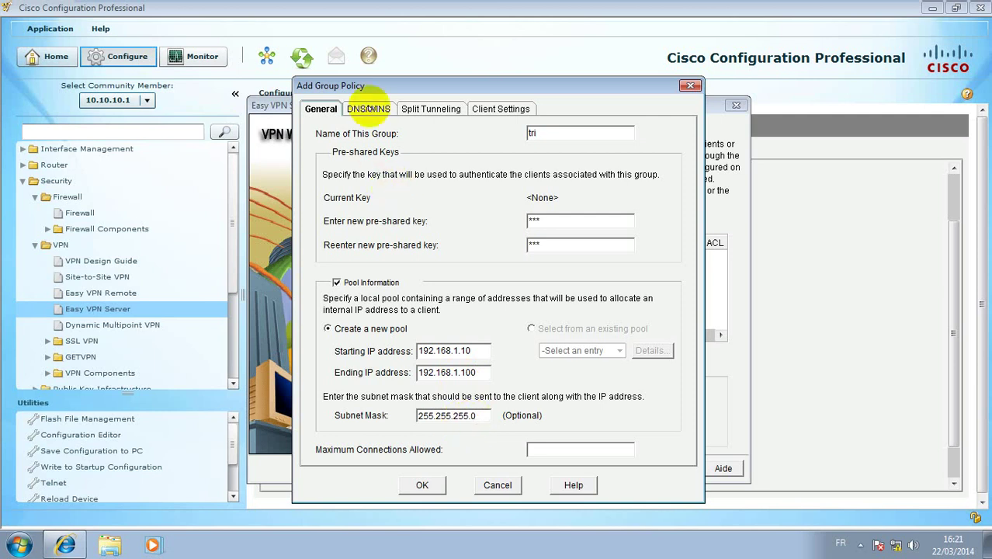
left_click(368, 109)
Enable split tunneling with protected subnet 192.168.1.0 and wildcard mask 0.0.0.255
left_click(413, 109)
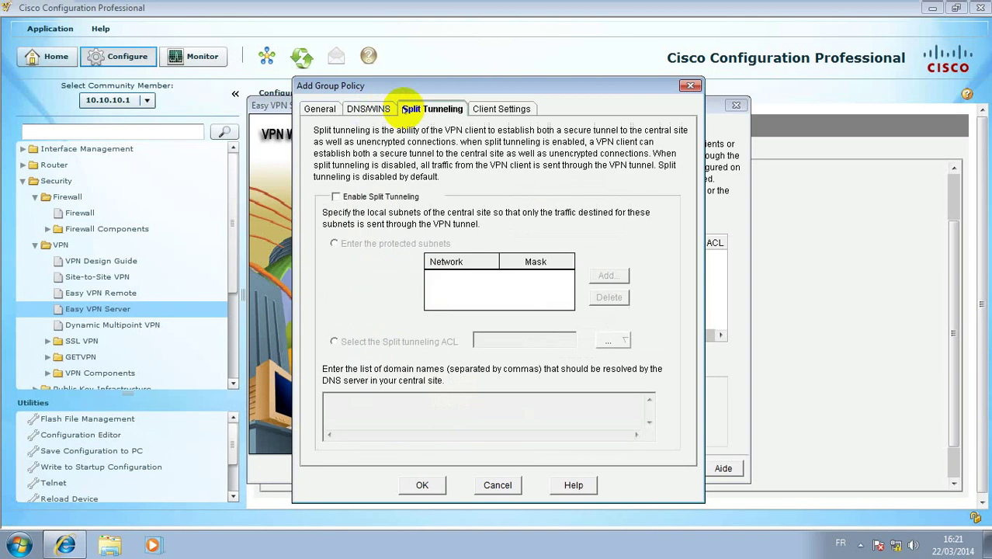
left_click(362, 197)
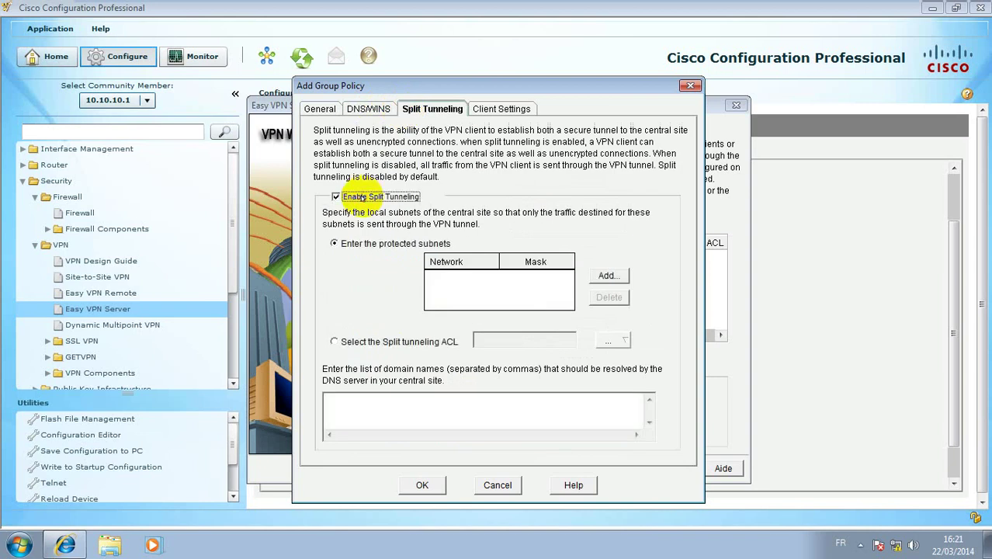
left_click(607, 276)
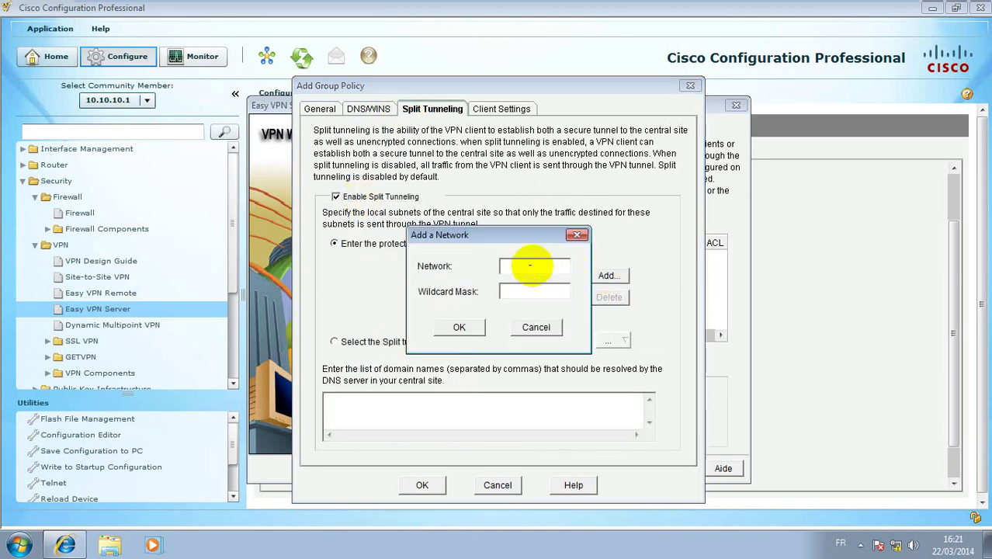
type("192.168.")
type("1.0")
left_click(549, 292)
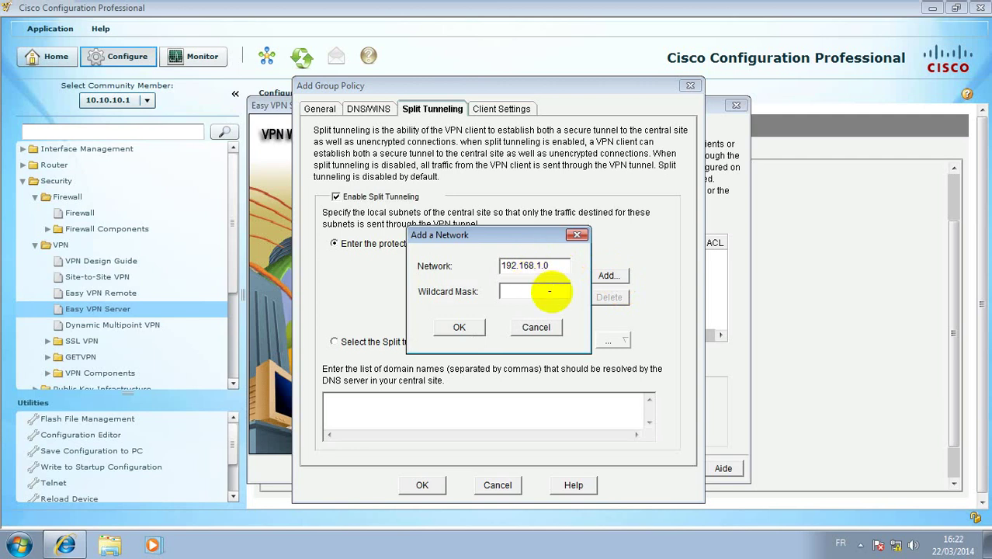
type("0.0.0.255")
left_click(460, 327)
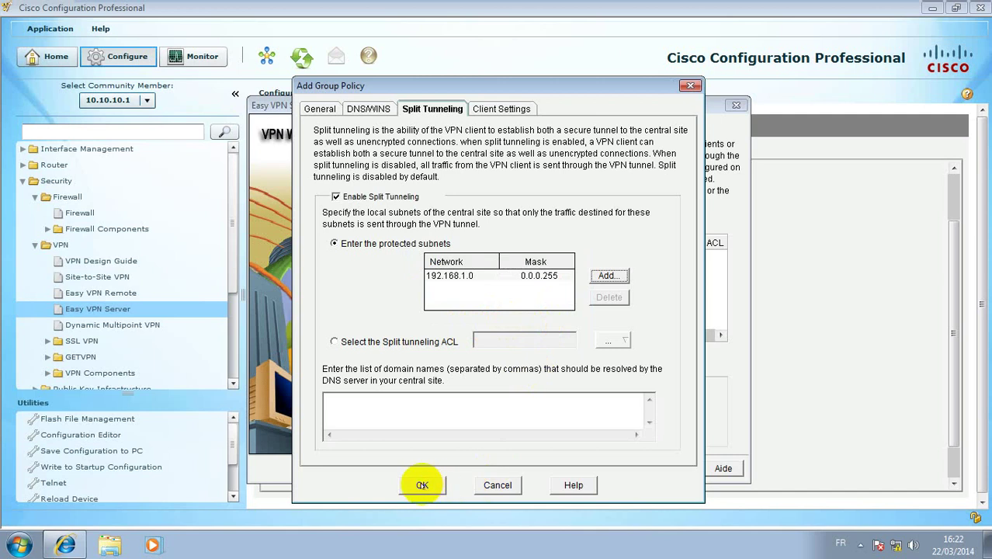
Save group policy 'tri', accepting the same-subnet address pool warning
left_click(494, 109)
left_click(435, 109)
left_click(369, 108)
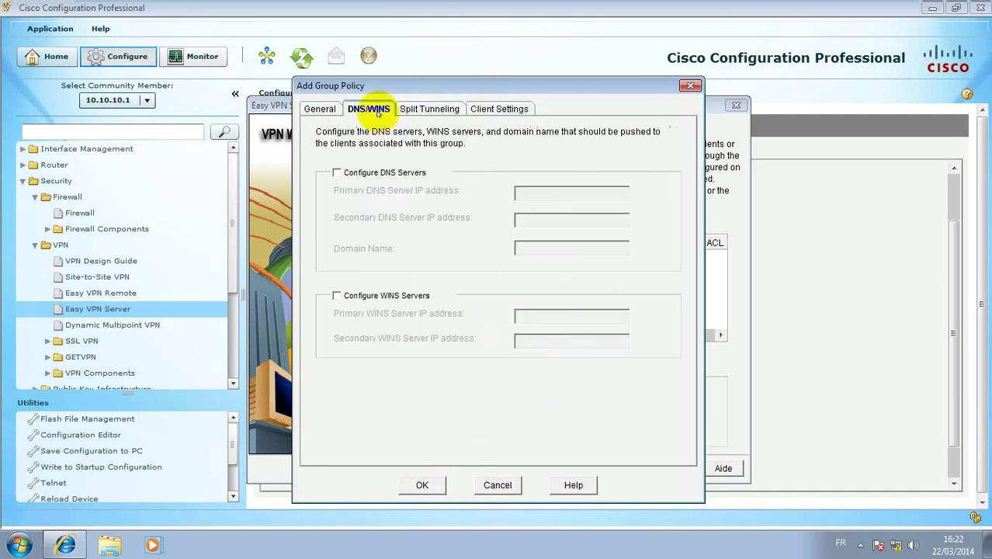
left_click(427, 108)
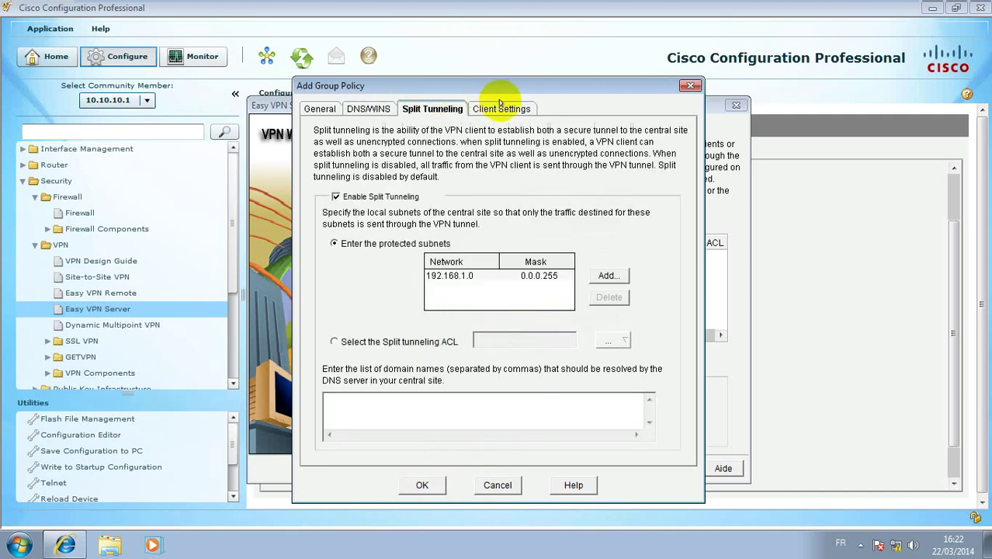
left_click(422, 485)
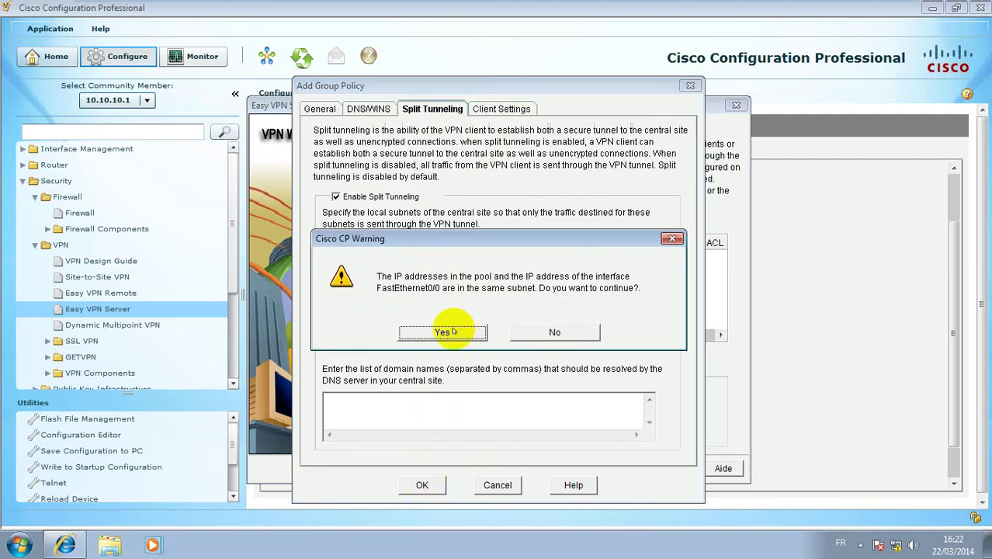
left_click(452, 329)
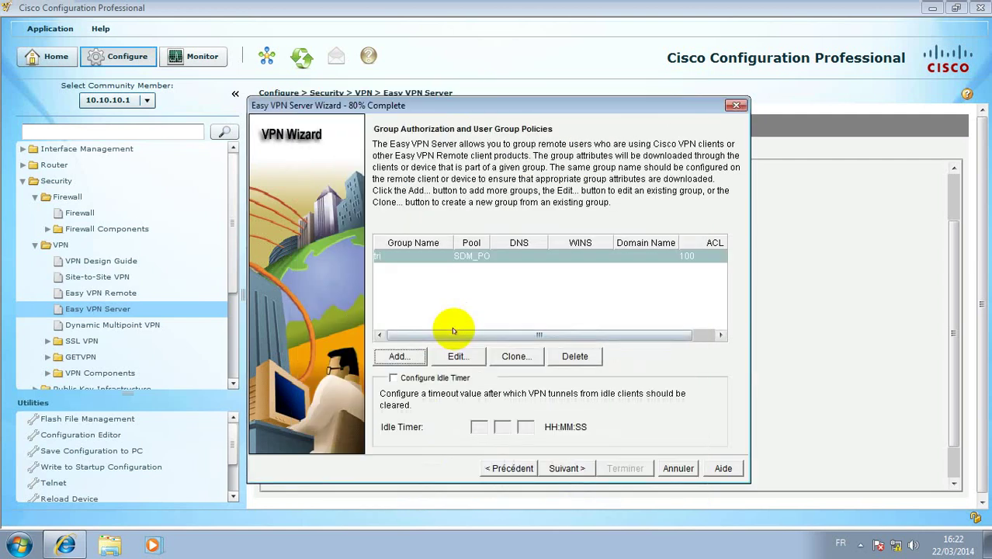
Finish the Easy VPN Server wizard and deliver its 39 commands to R1
left_click(575, 470)
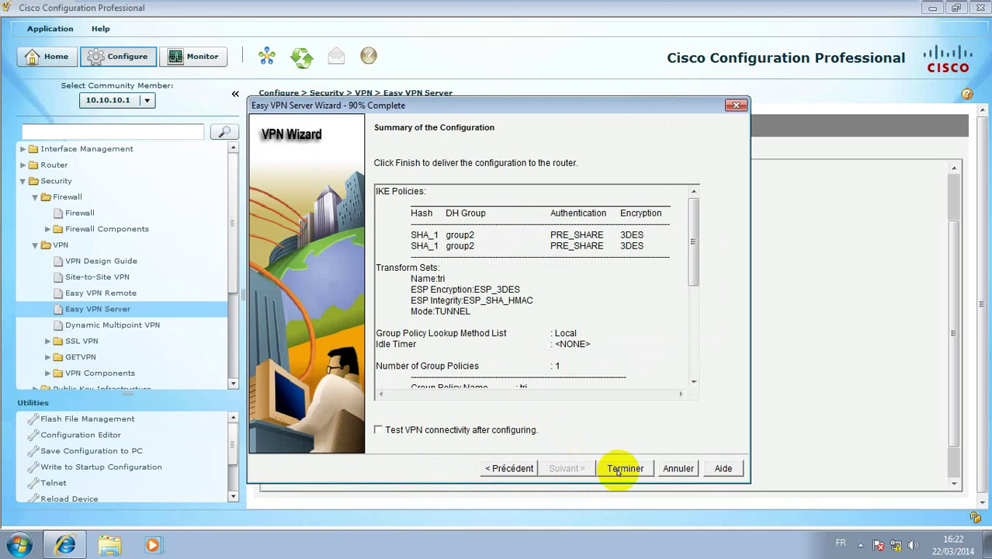
left_click(620, 469)
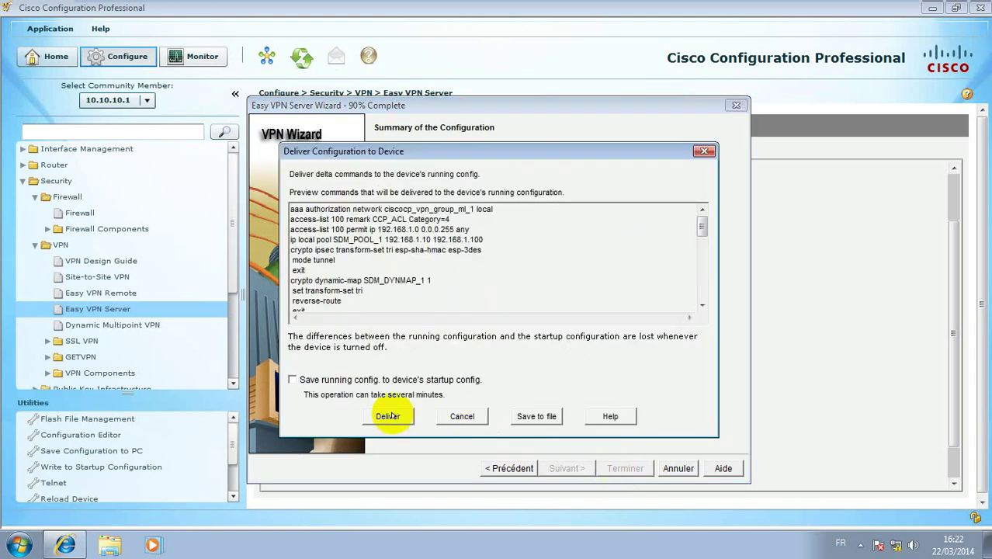
left_click(379, 416)
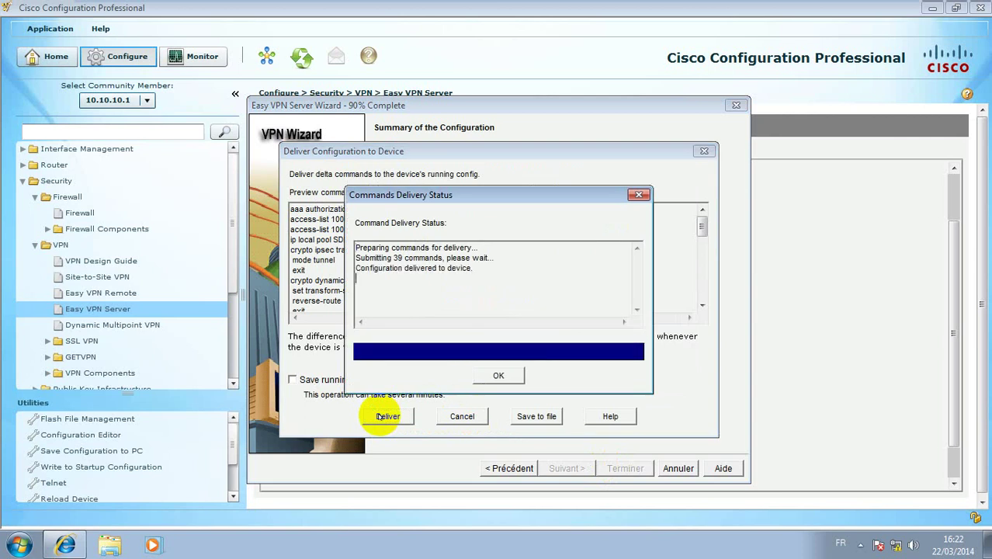
left_click(501, 375)
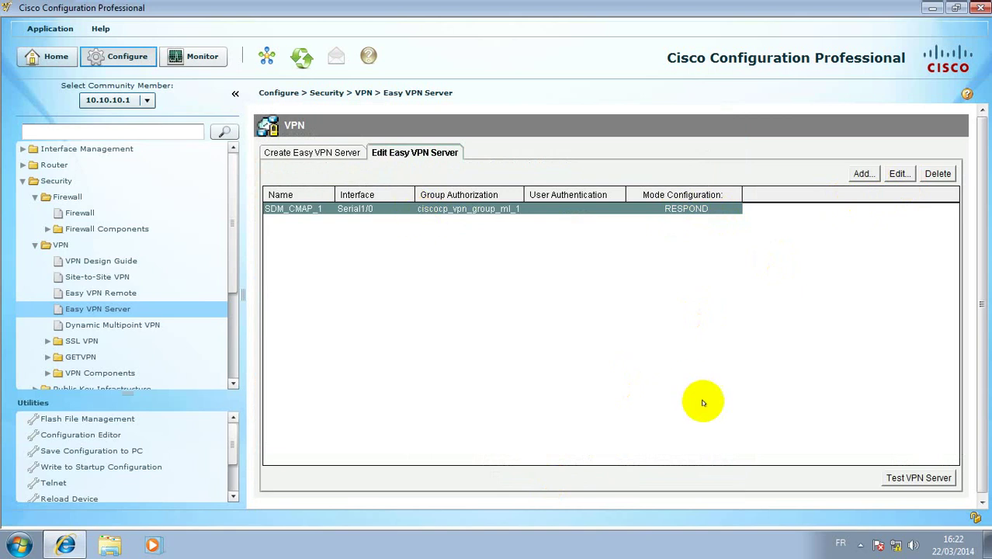
Open VPN Troubleshooting for Serial1/0, then minimise the VM to show the GNS3 vpn-ease topology
left_click(912, 479)
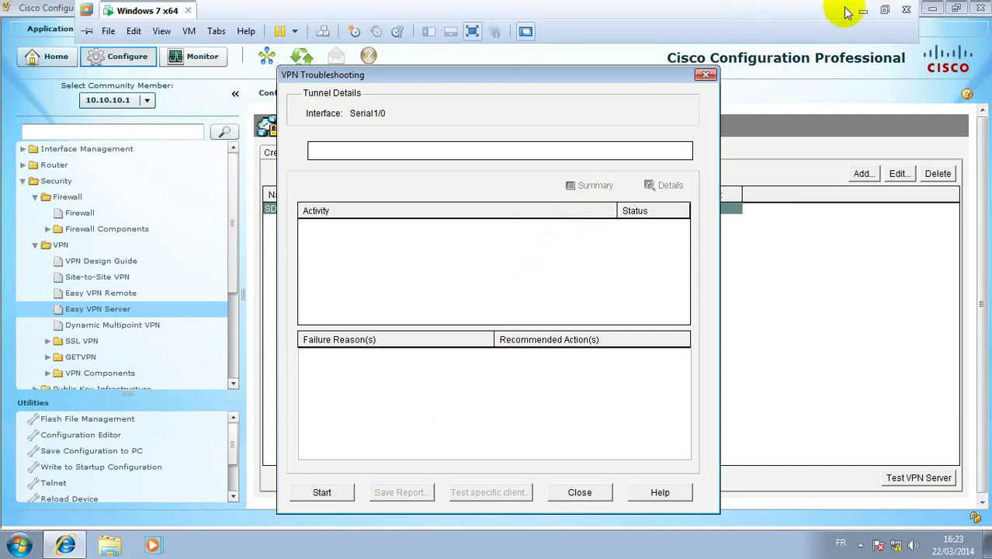
left_click(863, 17)
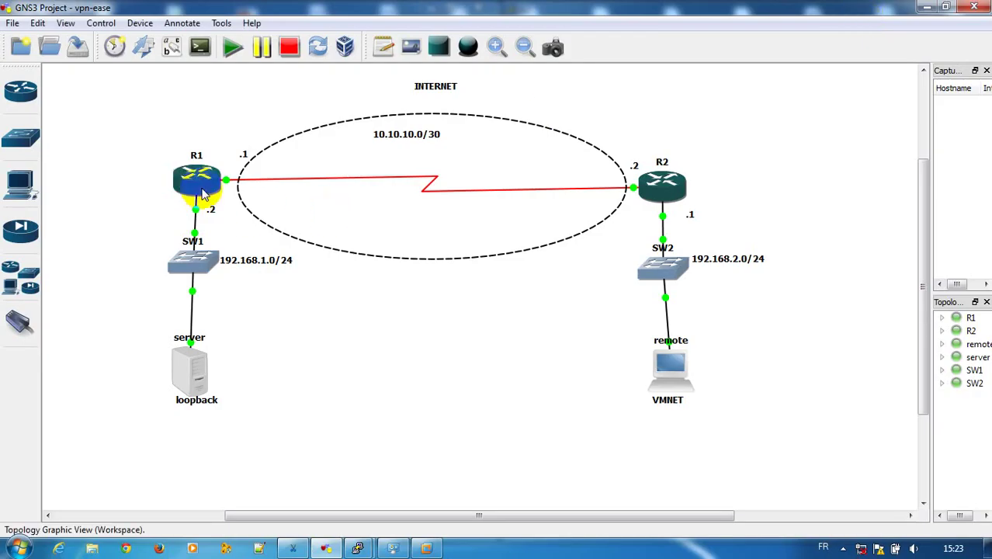
On the R1 console, leave configuration mode and run show running-config
mouse_move(351, 548)
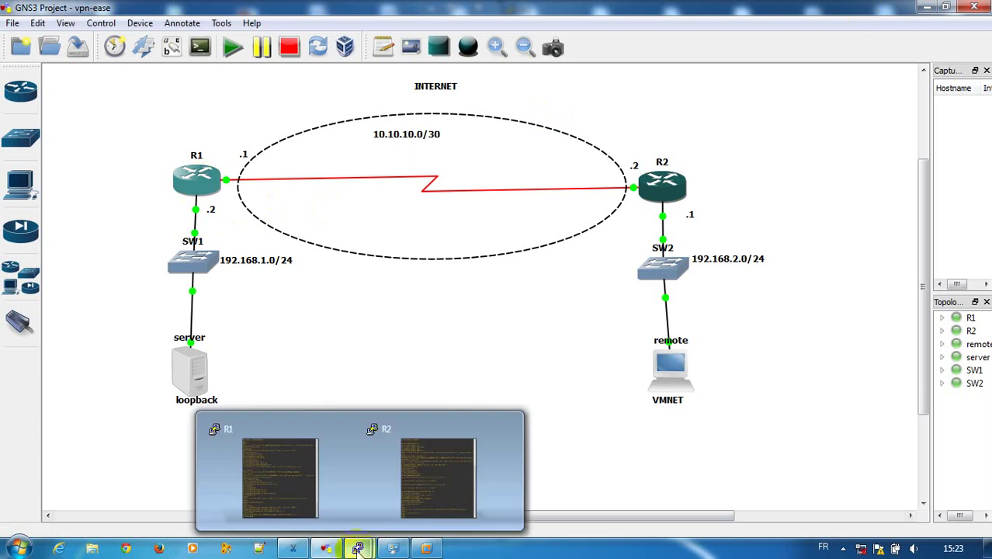
left_click(241, 464)
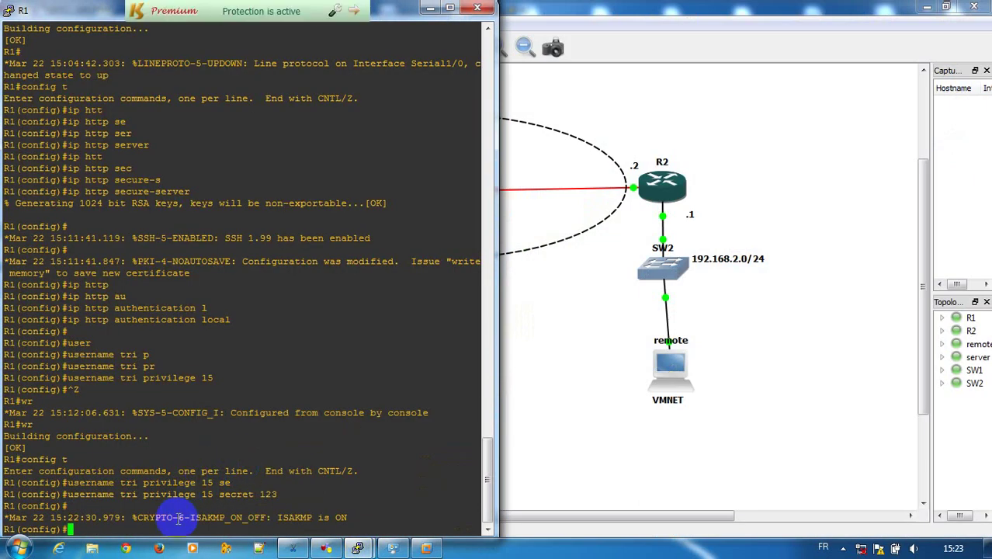
key("ctrl+z")
key("Return")
key("Return")
type("sh")
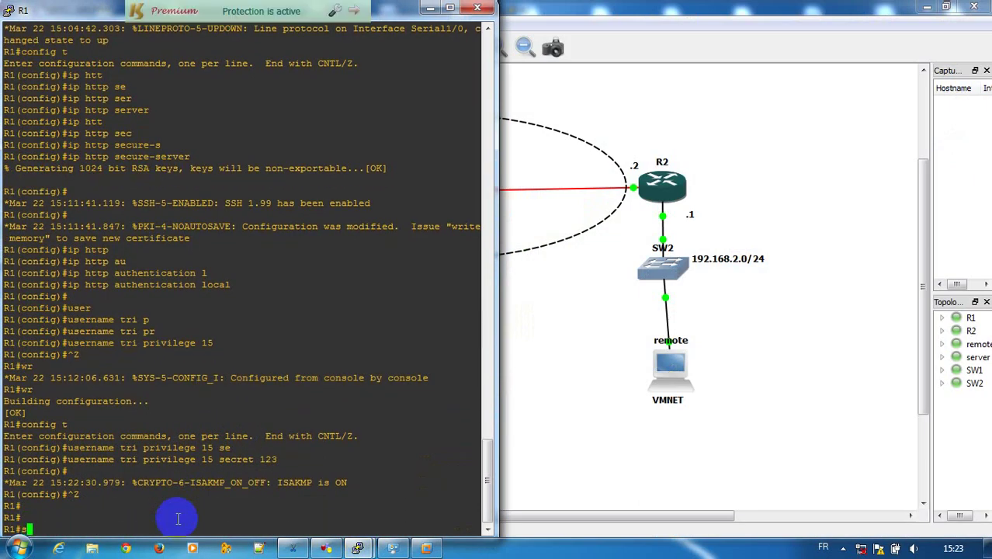
key("Tab")
type("run")
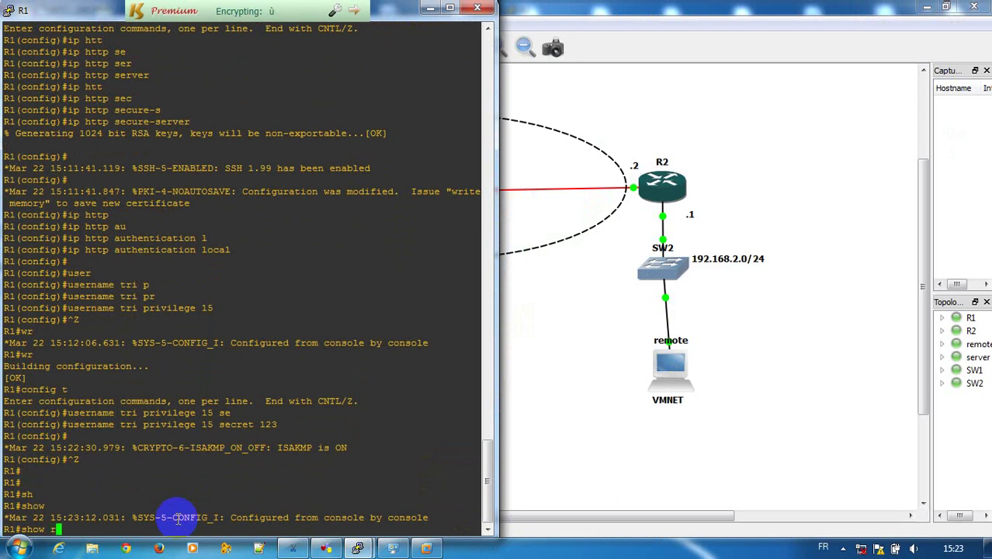
key("Tab")
key("Return")
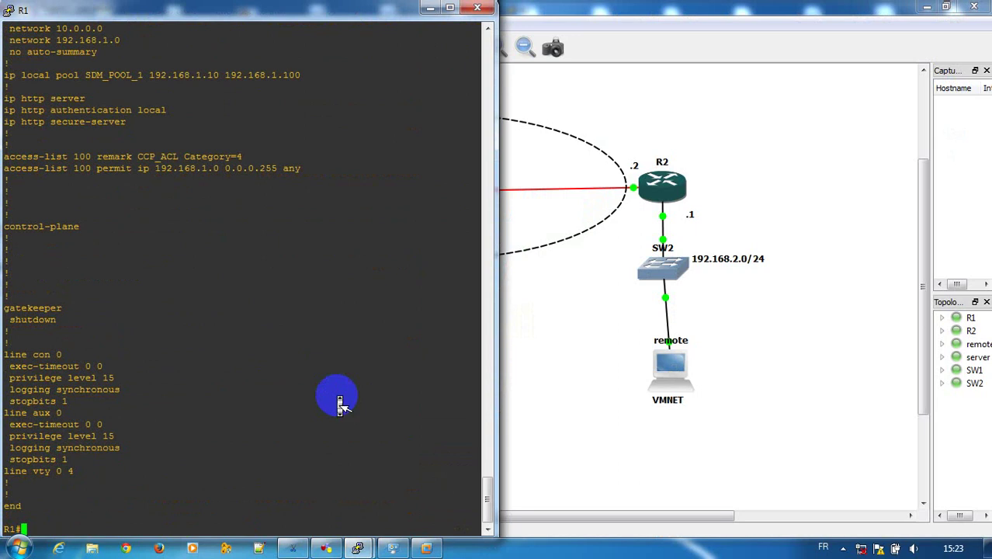
Scroll through the output, highlighting the crypto pki trustpoint and second isakmp policy lines
scroll(339, 402, "up", 10)
scroll(340, 402, "down", 10)
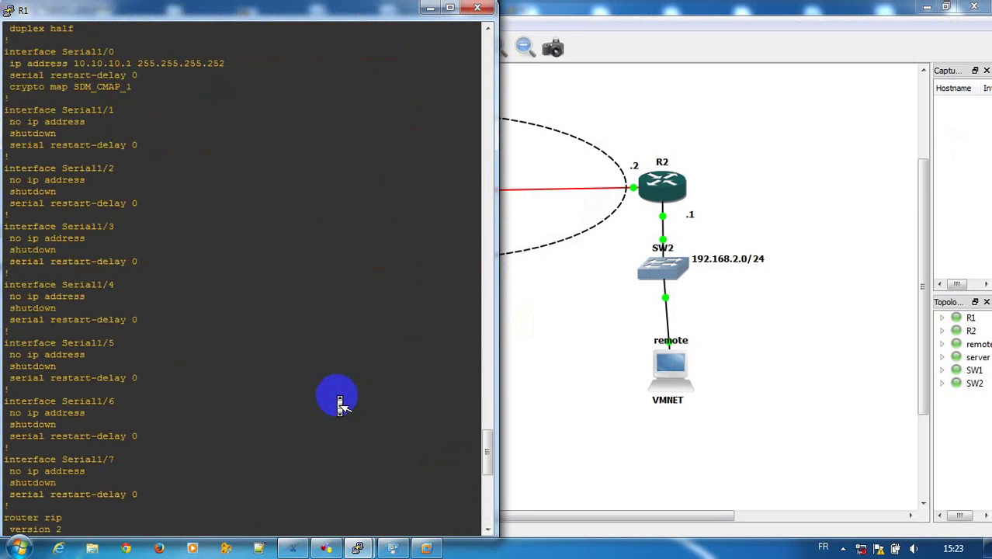
scroll(339, 401, "down", 15)
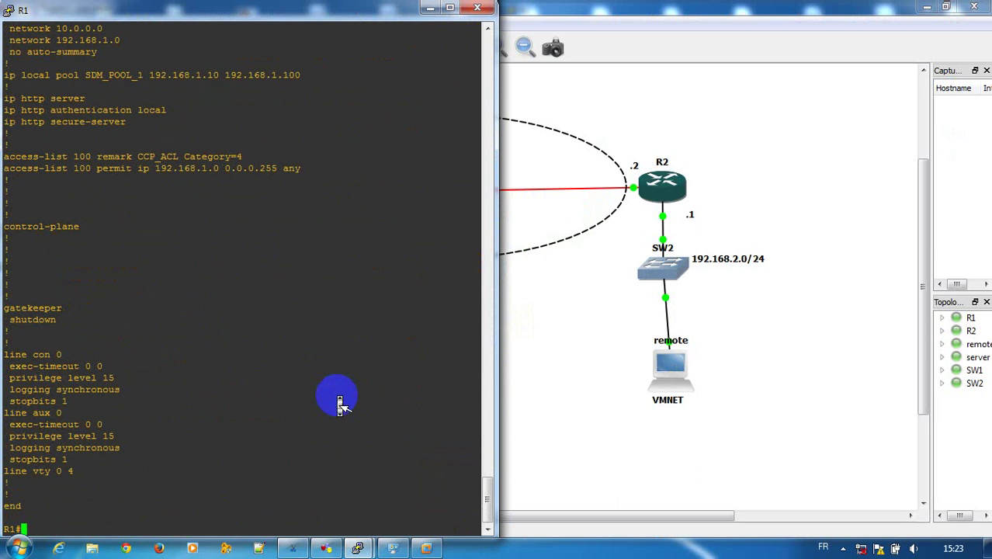
scroll(340, 401, "up", 15)
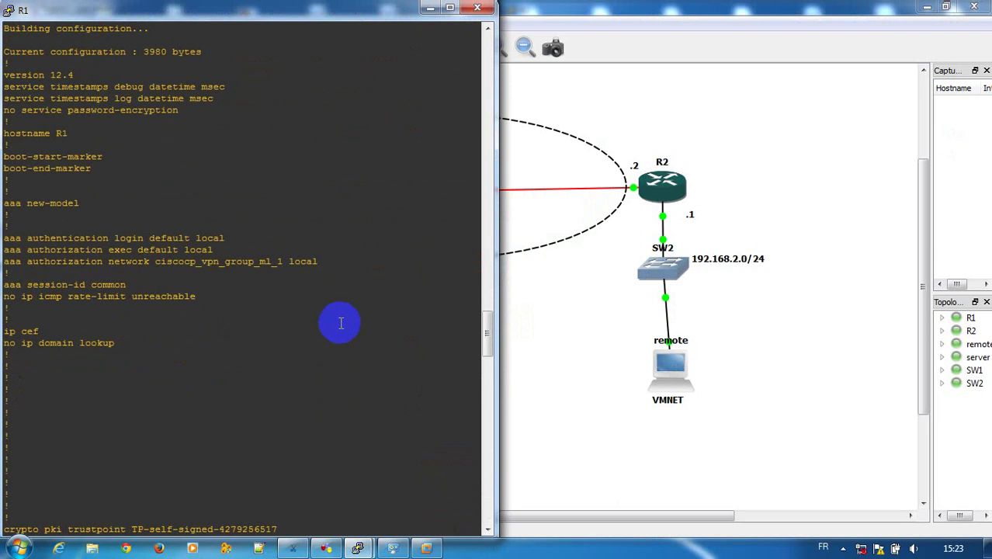
scroll(361, 255, "down", 7)
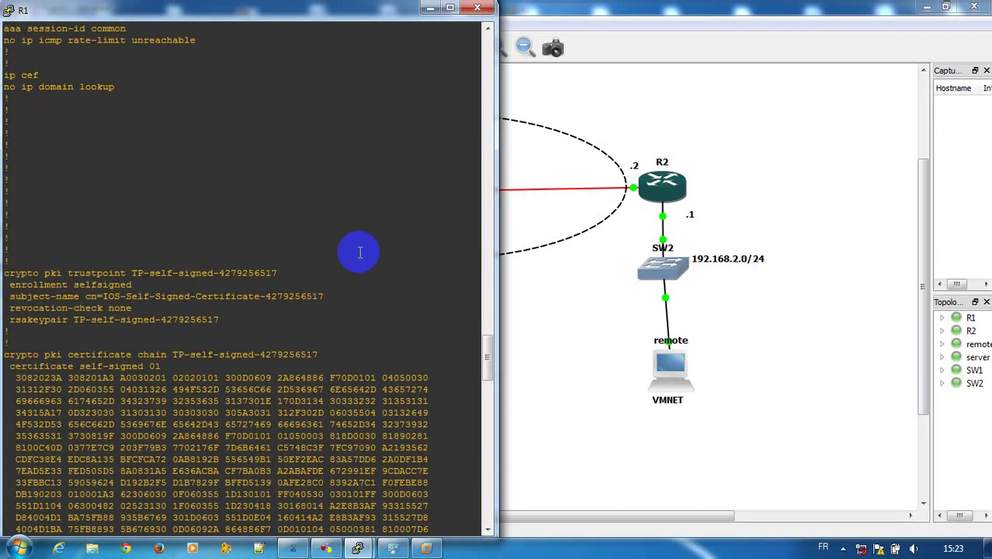
left_click_drag(11, 268, 226, 322)
left_click(231, 324)
scroll(231, 324, "down", 15)
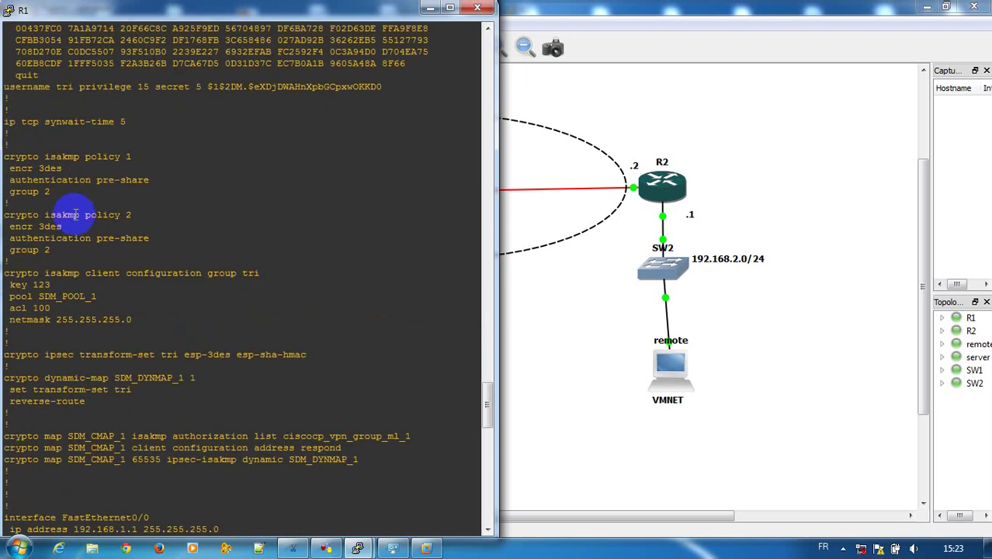
left_click_drag(56, 194, 82, 264)
left_click(158, 377)
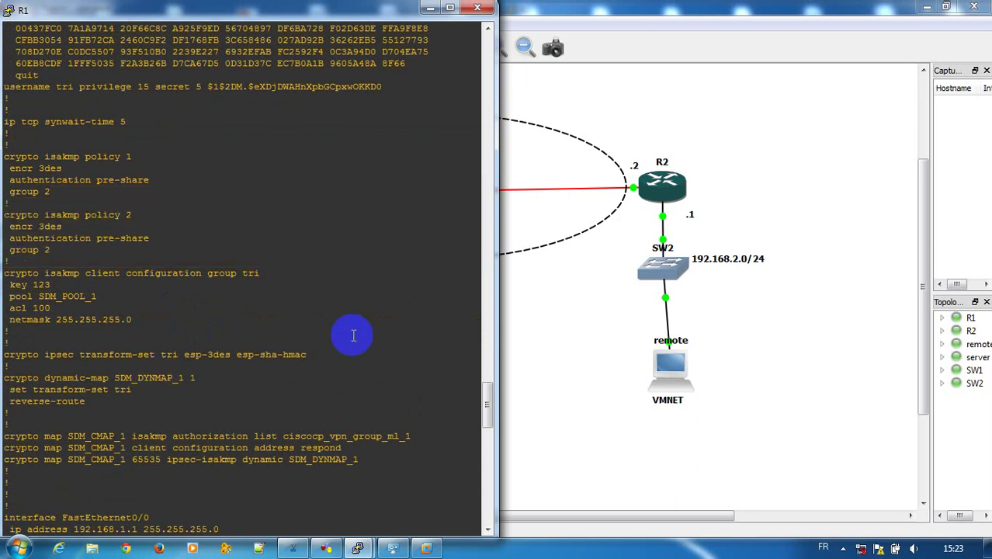
Run the VPN server test, passing interface, configuration, NAT and firewall checks, then minimise Cisco CP
mouse_move(427, 549)
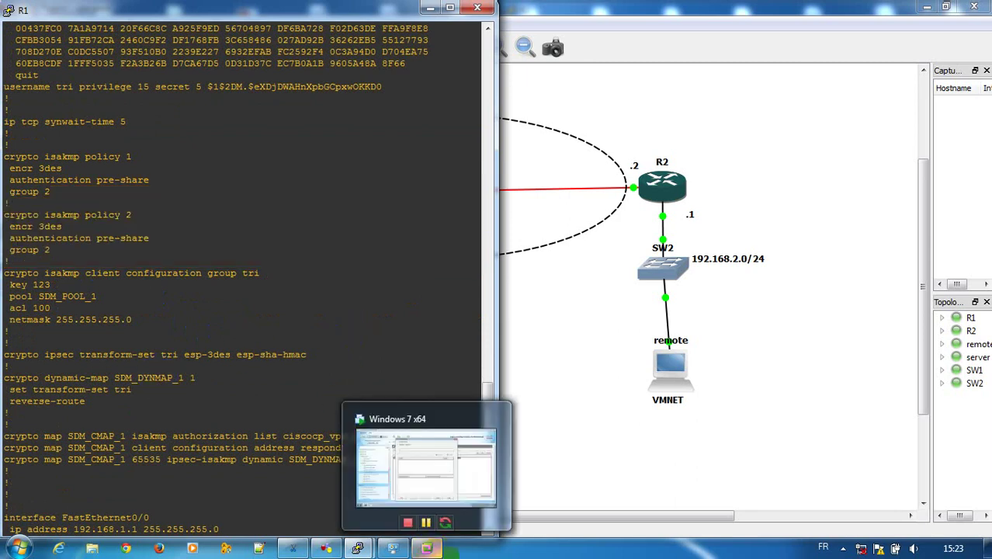
left_click(405, 465)
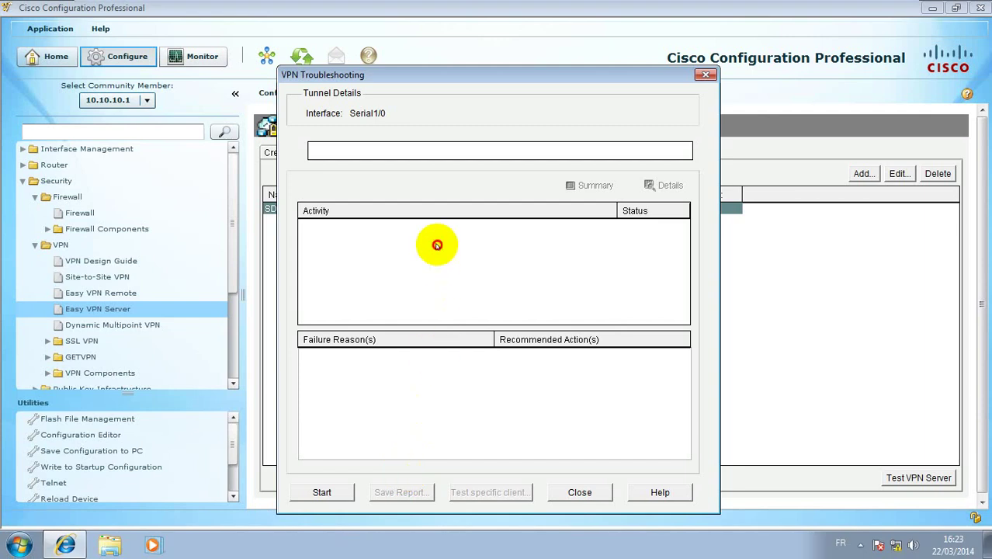
left_click(334, 490)
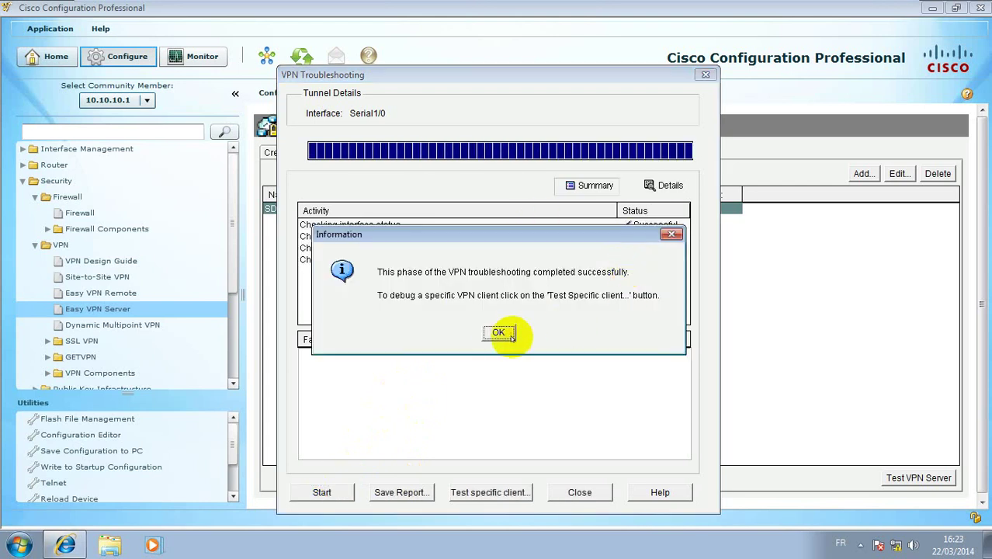
left_click(498, 332)
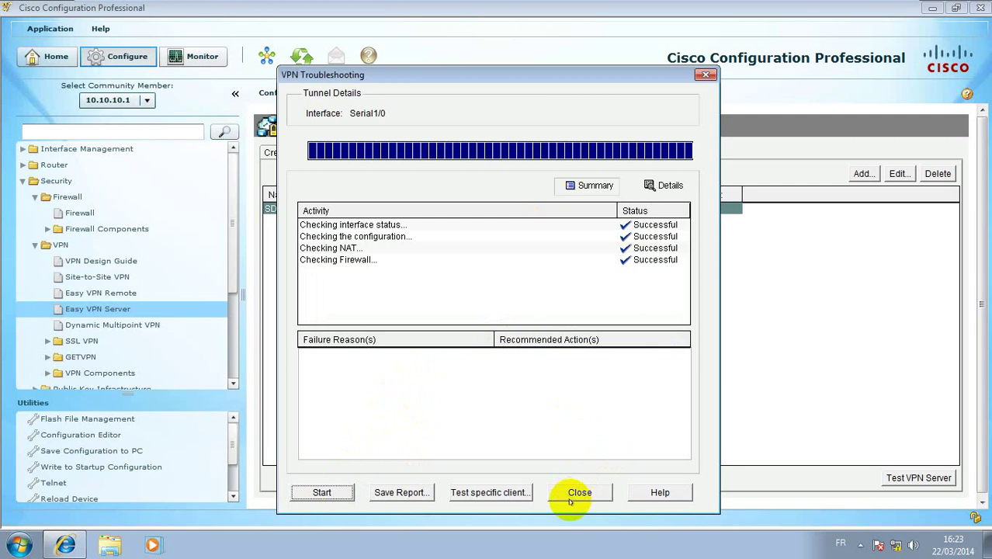
left_click(580, 490)
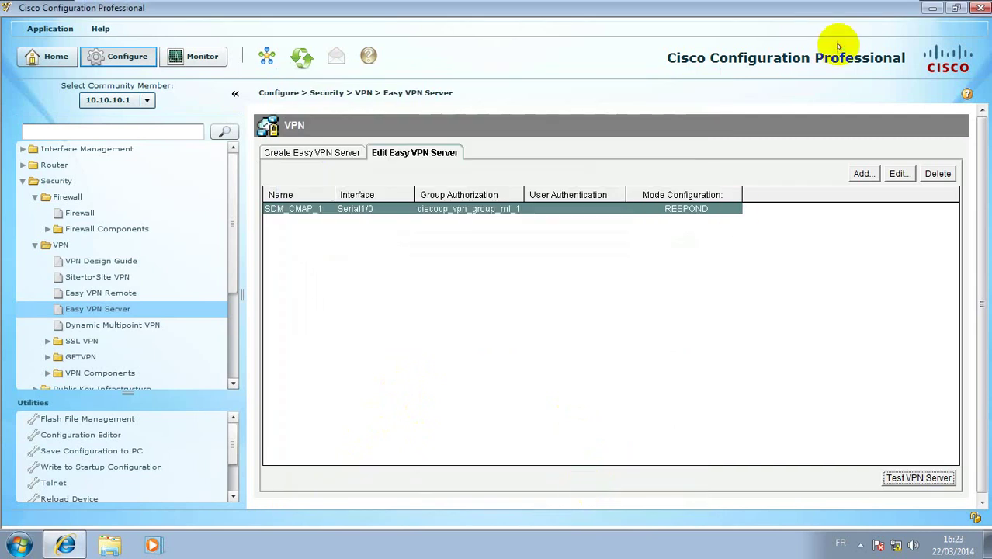
left_click(931, 7)
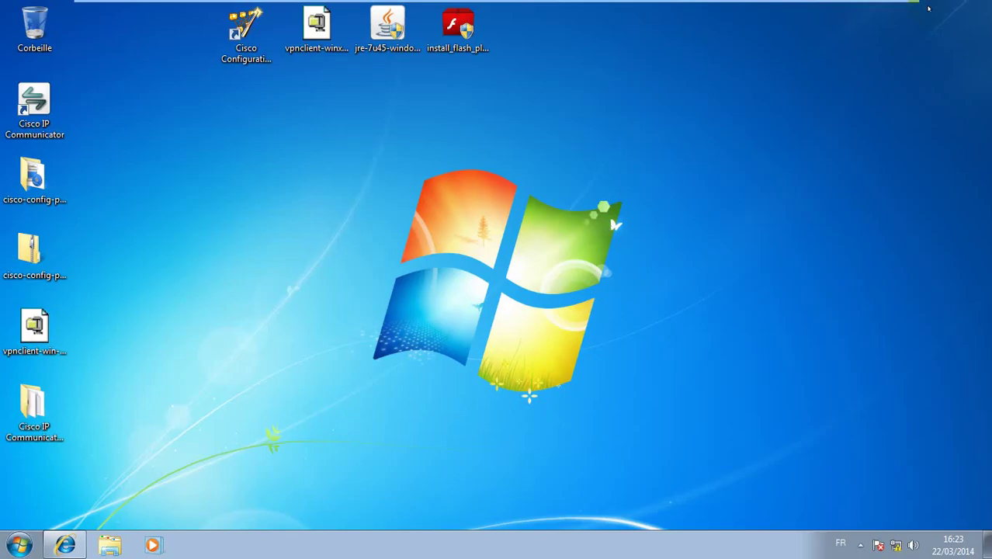
Search the Start menu for vpn, launch Cisco VPN Client and maximise its window
left_click(319, 35)
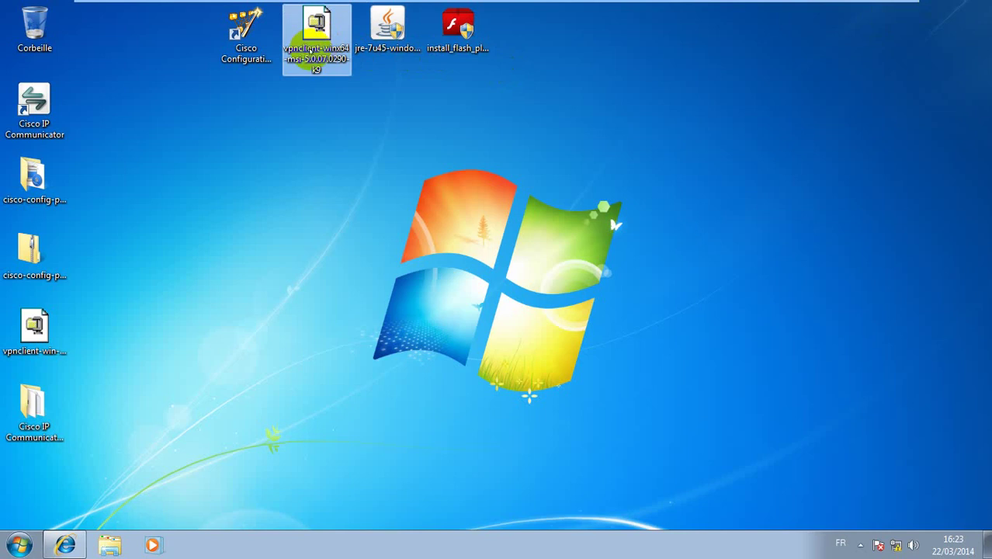
left_click(4, 545)
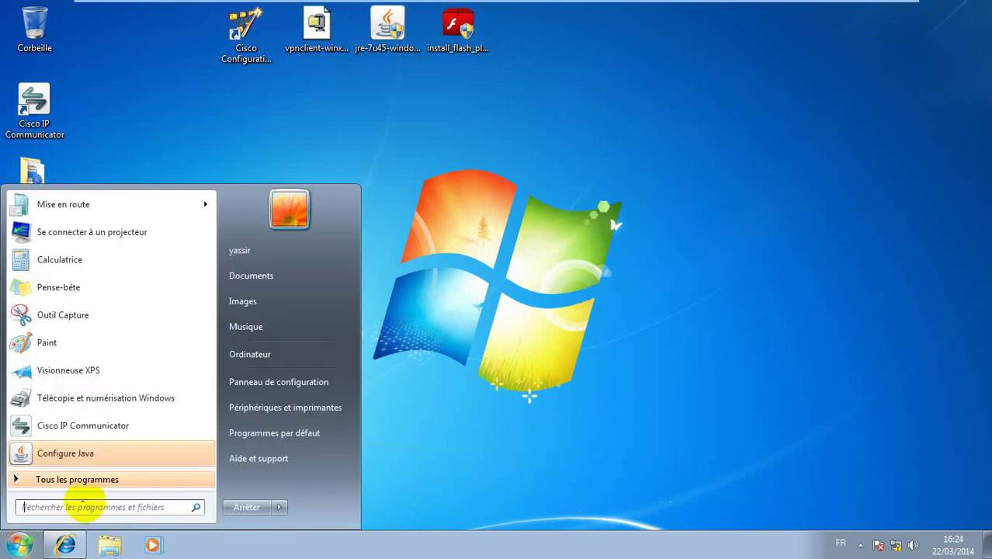
type("vpn")
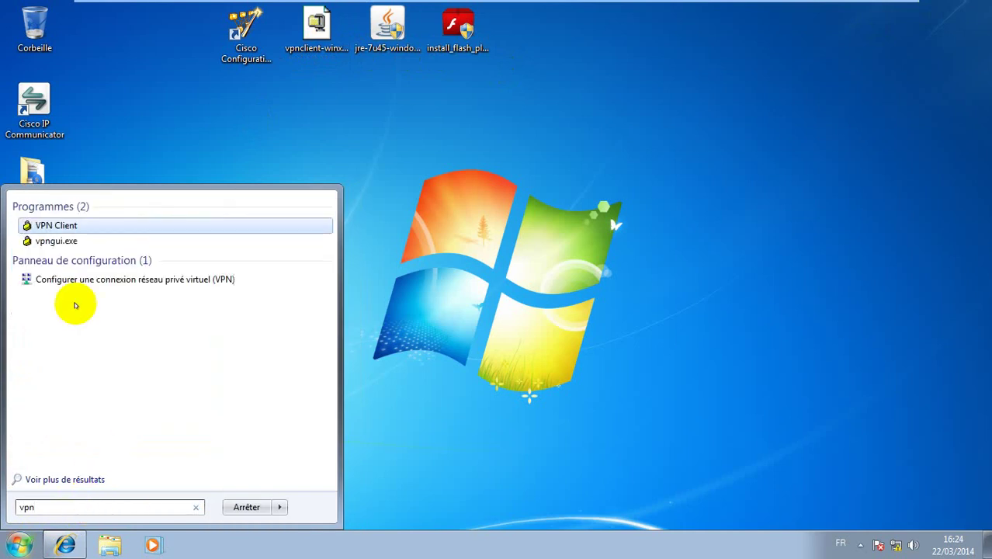
left_click(65, 226)
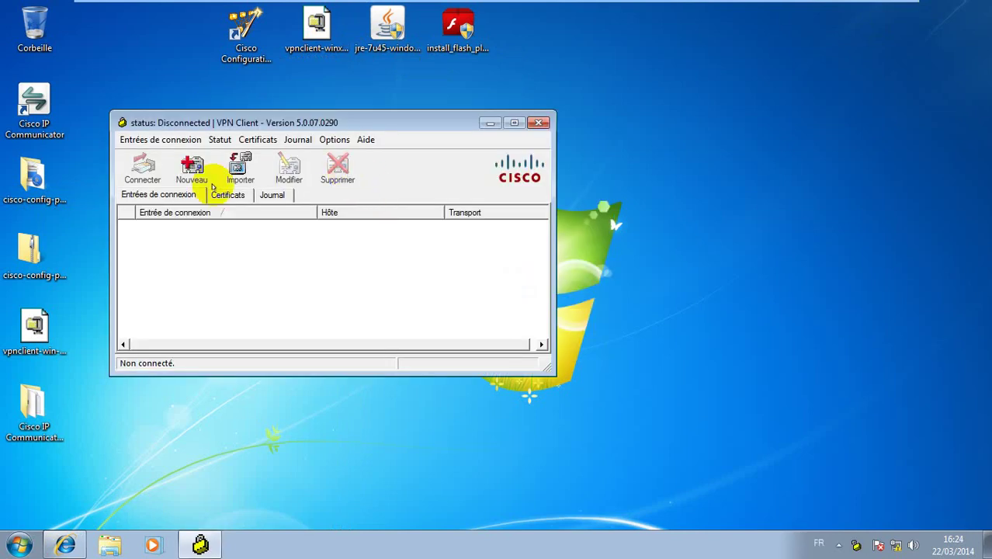
left_click(505, 123)
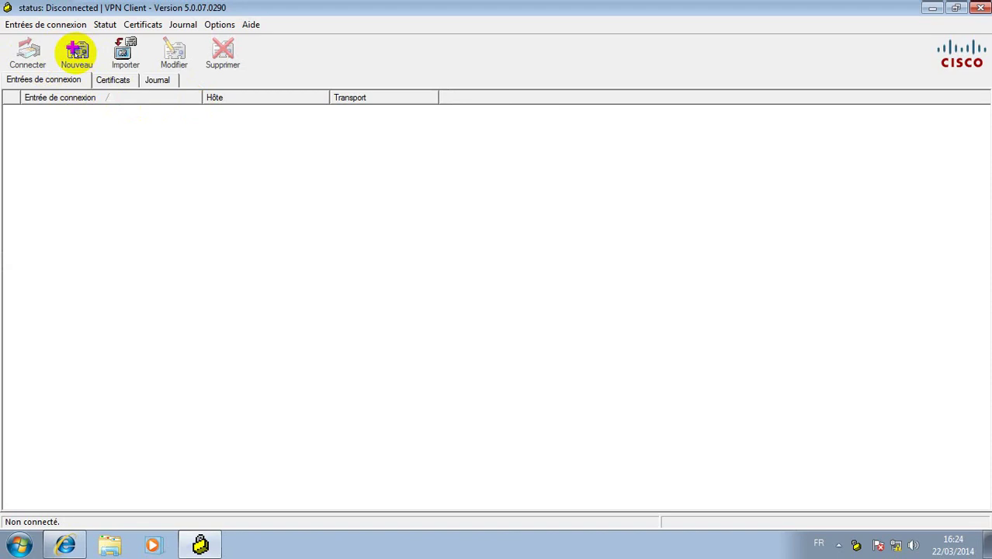
Create a connection entry connection-tri for host 10.10.10.1 with group tri and its password
left_click(76, 52)
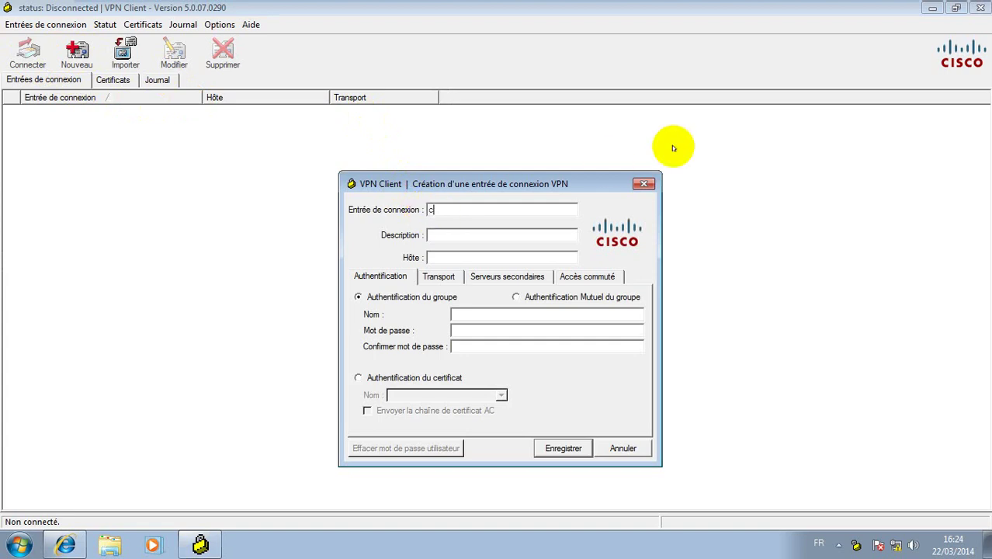
type("tin-tr")
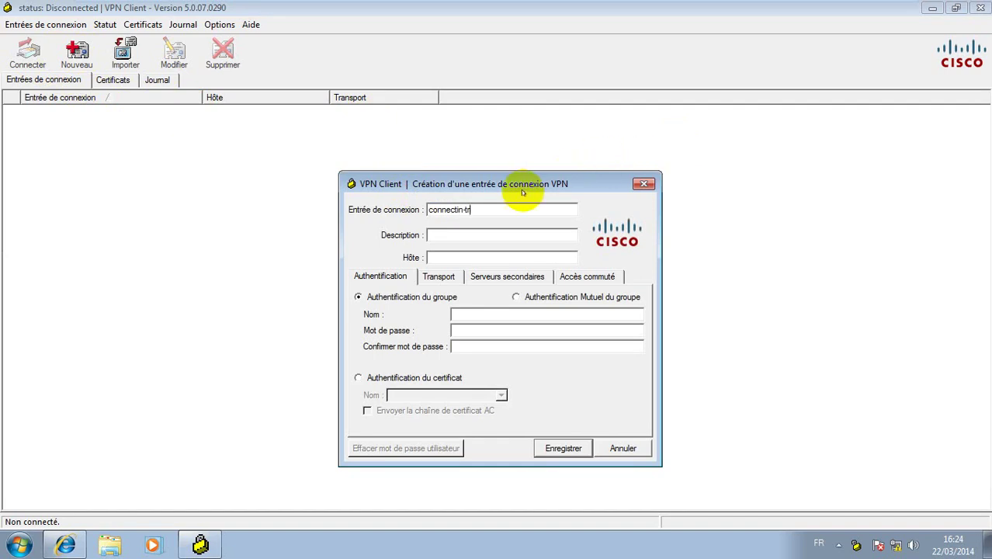
type("o")
left_click(463, 237)
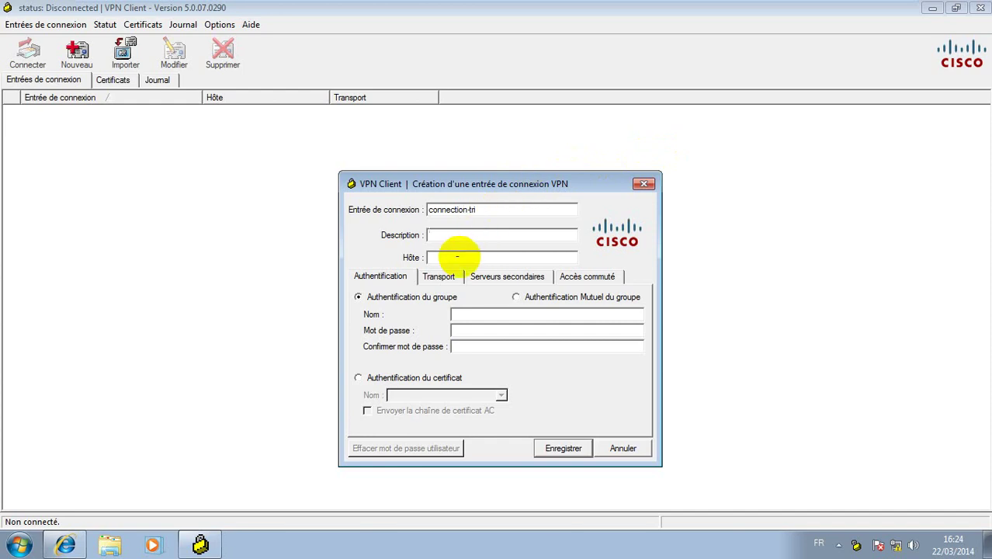
left_click(457, 257)
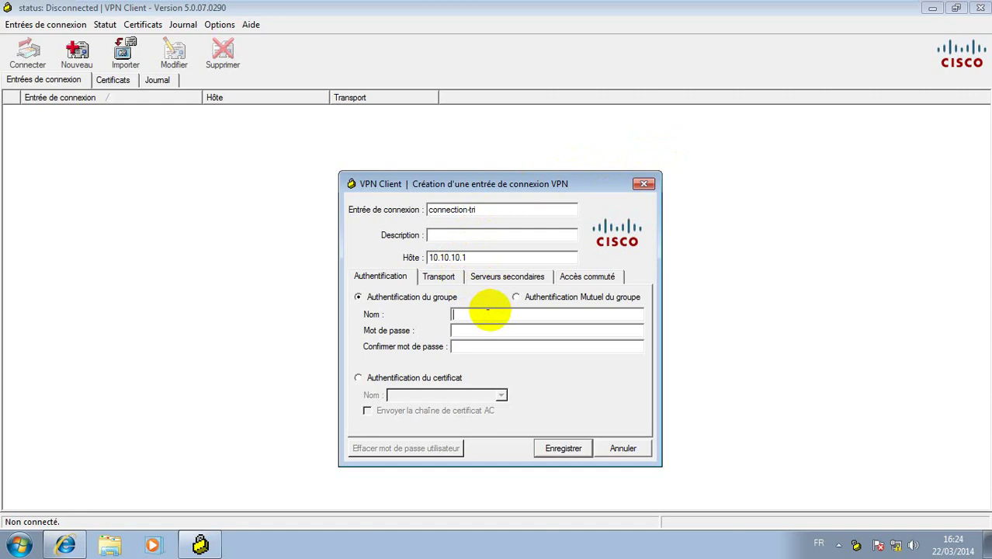
type("i")
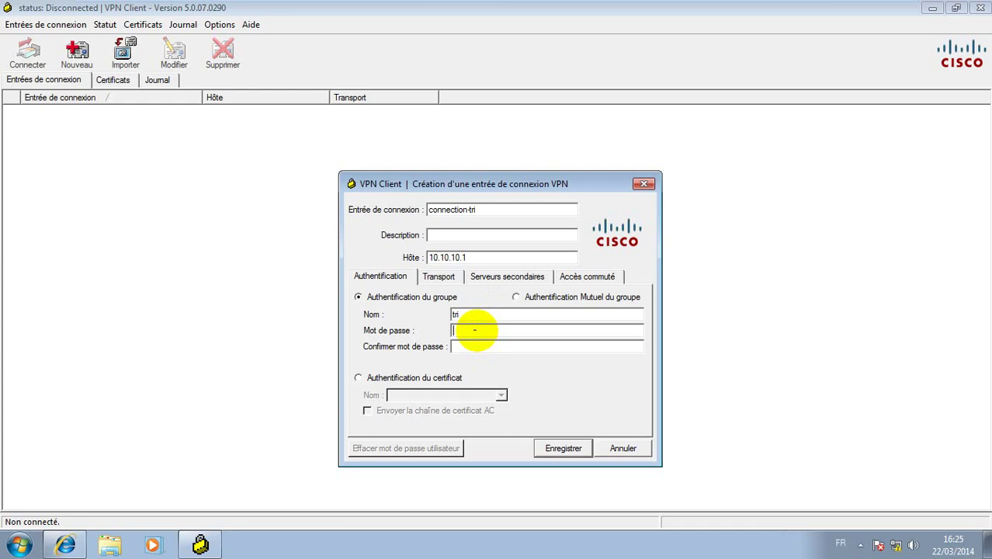
left_click(473, 346)
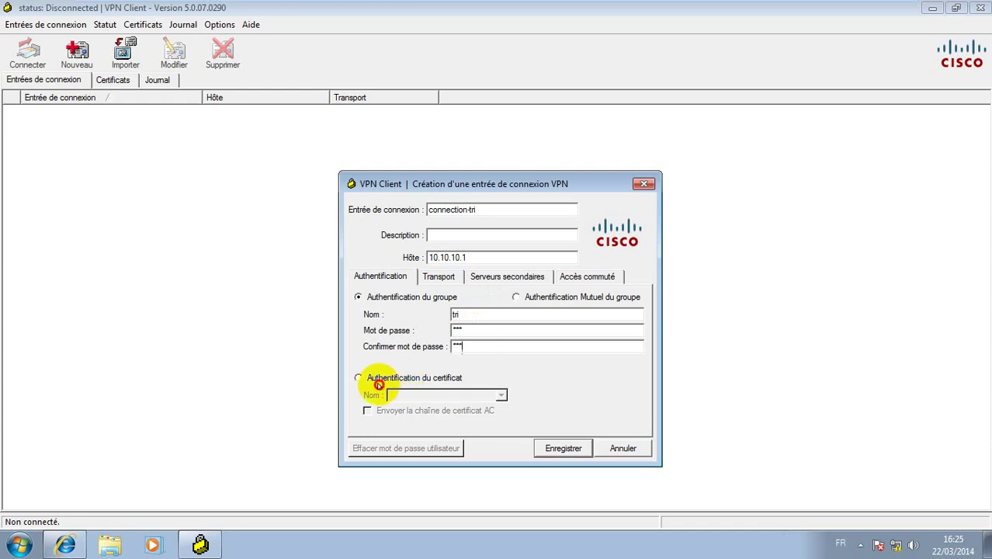
Enable Allow Local LAN Access, save the entry, and connect to 10.10.10.1
left_click(438, 277)
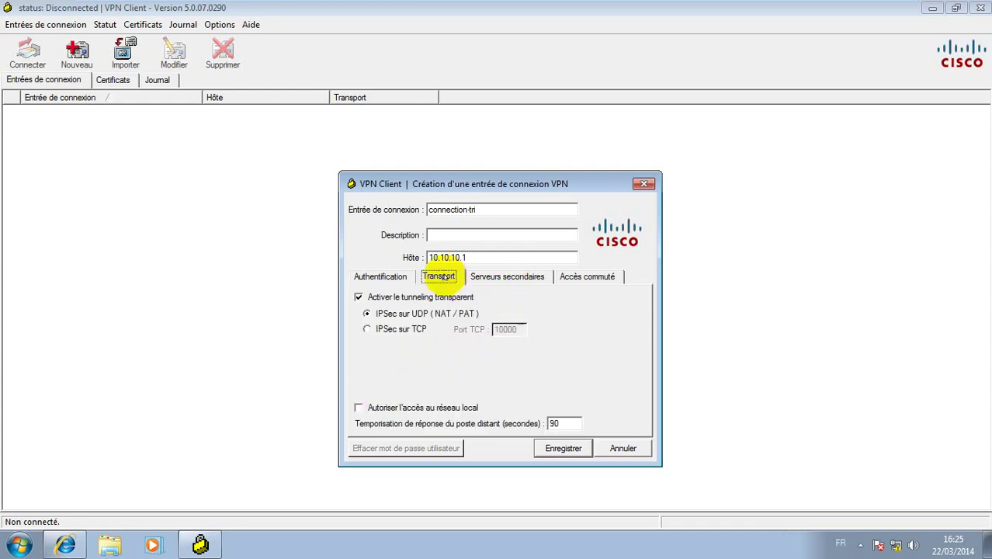
left_click(360, 408)
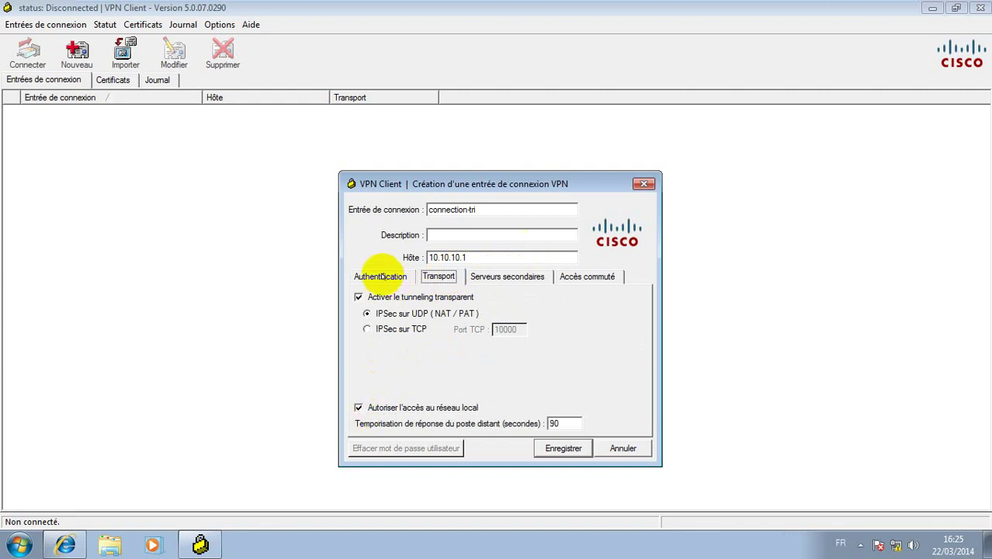
left_click(381, 277)
left_click(563, 448)
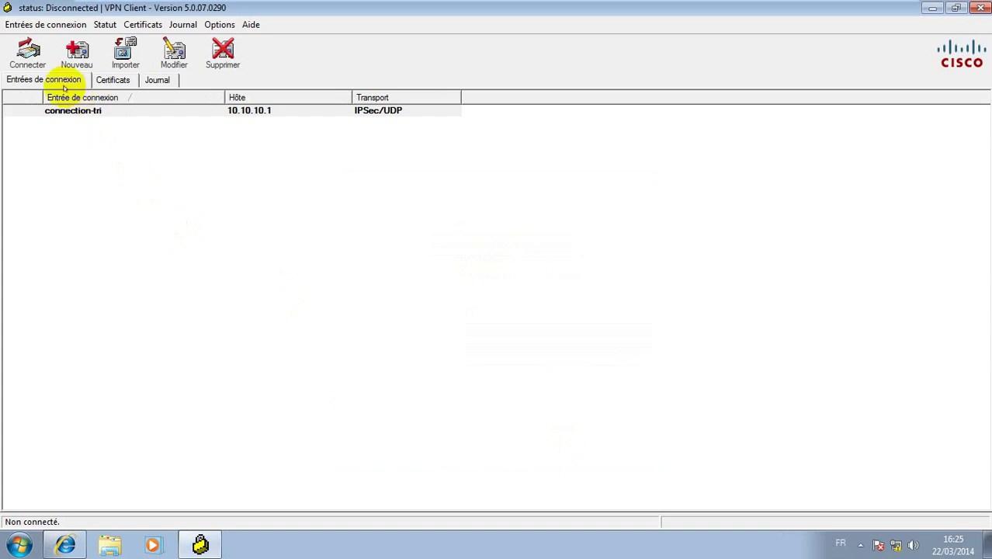
left_click(30, 60)
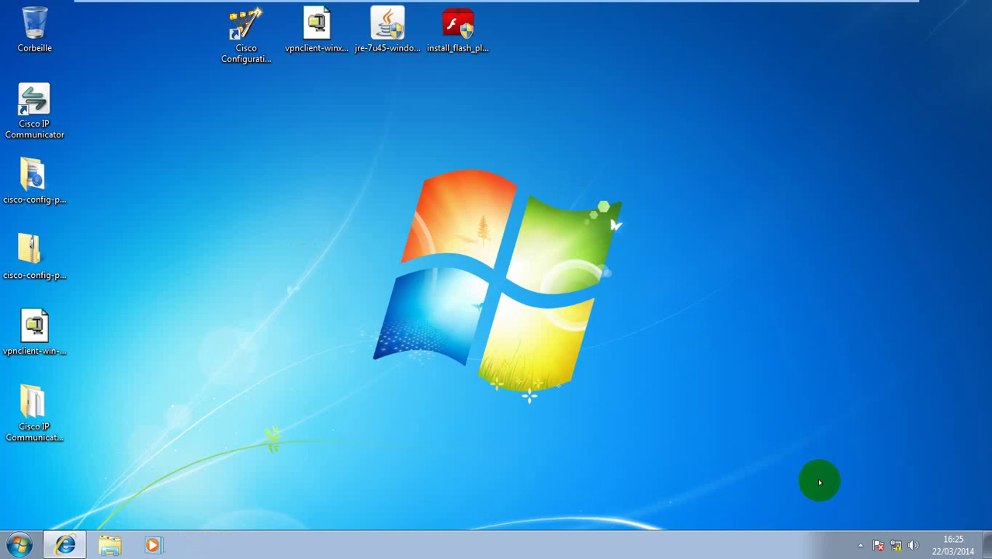
Open a command prompt and run ipconfig
key("super+r")
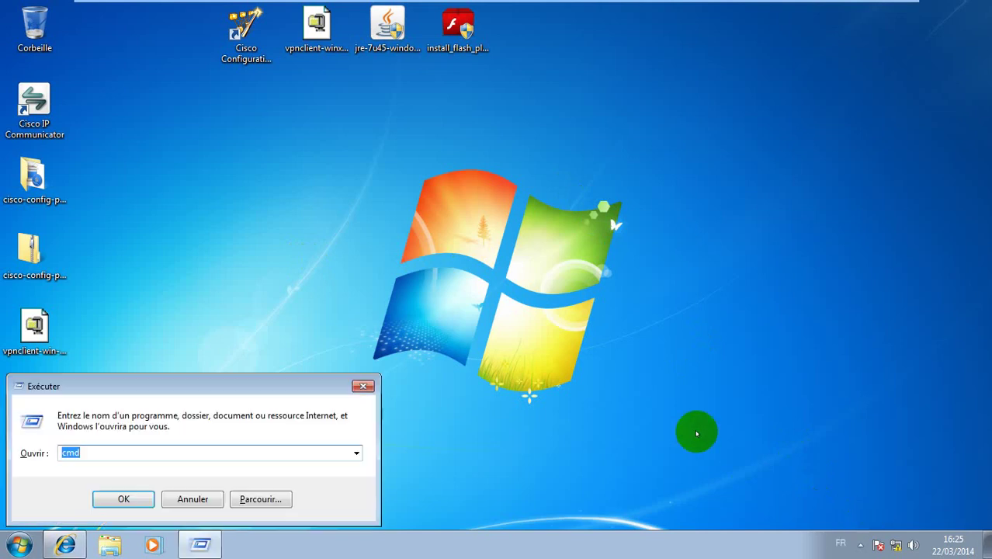
key("Escape")
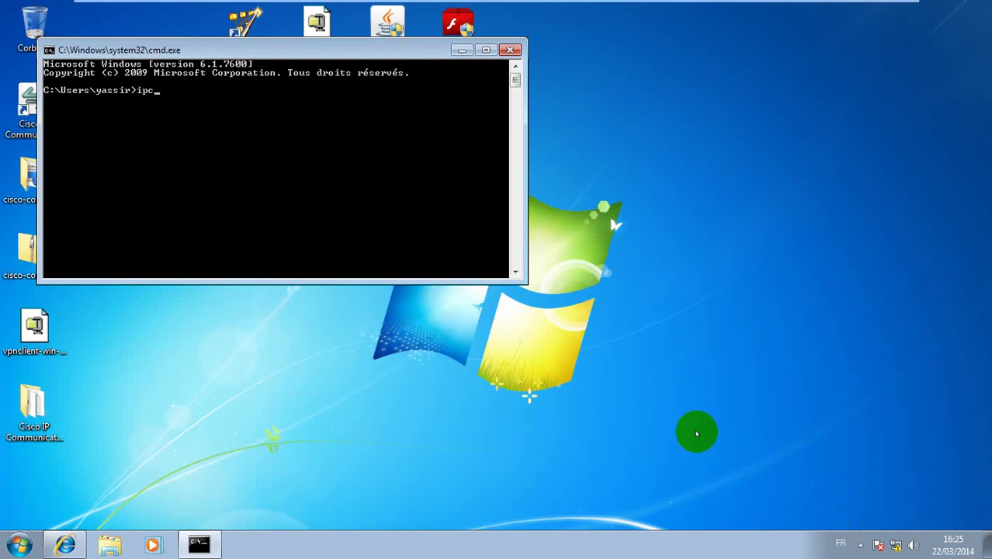
type("fig")
key("Return")
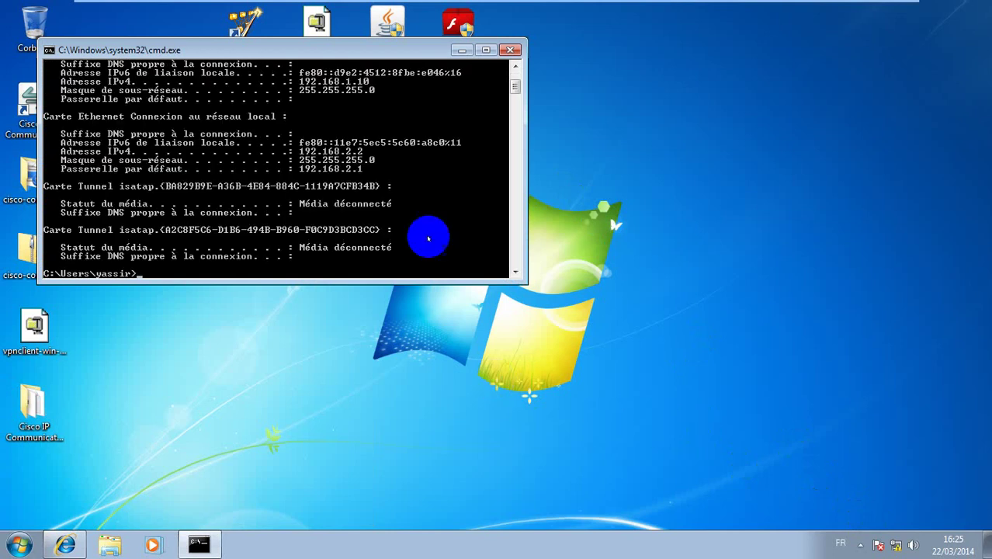
Mark the tunnel address 192.168.1.10 and LAN address 192.168.2.2, then minimise the console
right_click(361, 47)
mouse_move(403, 158)
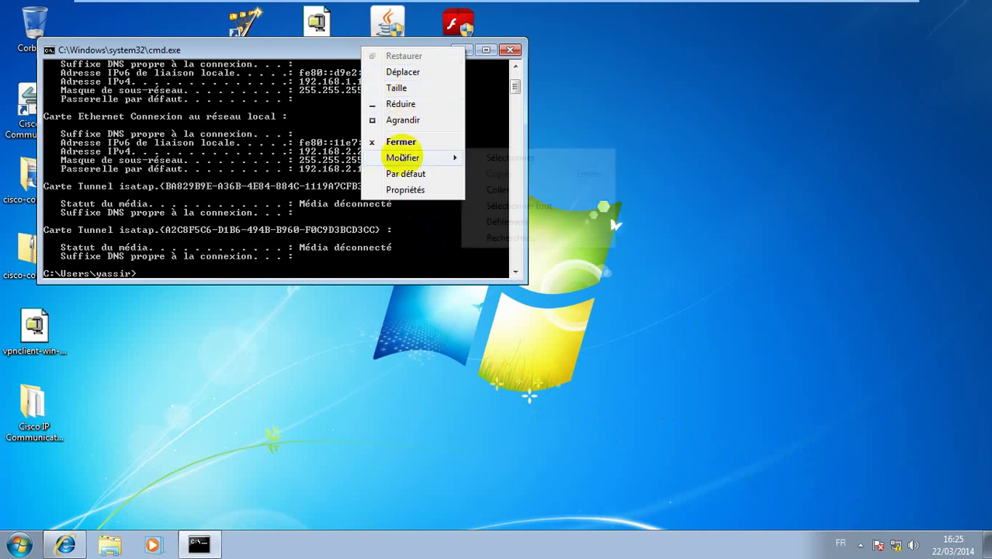
left_click(475, 158)
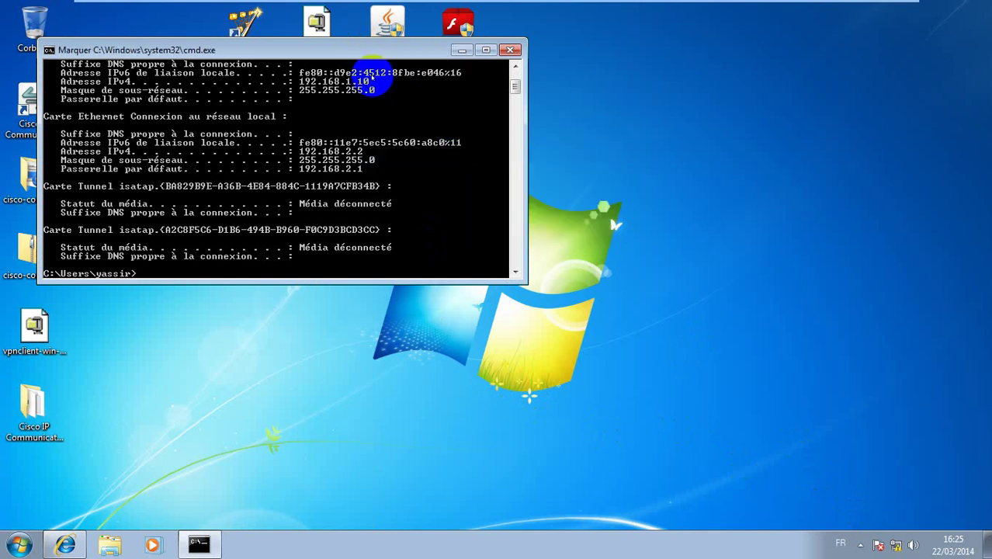
left_click_drag(371, 74, 299, 74)
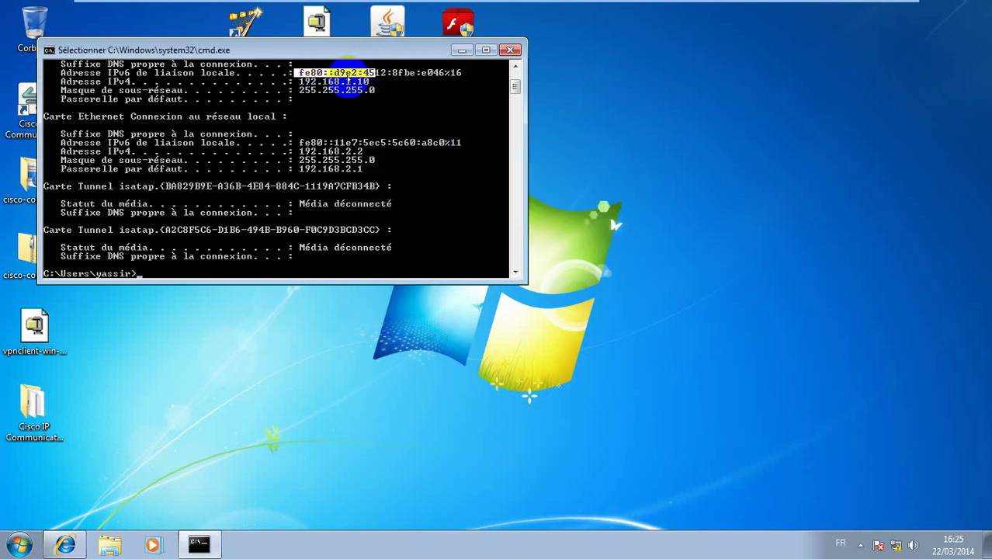
left_click_drag(369, 82, 301, 81)
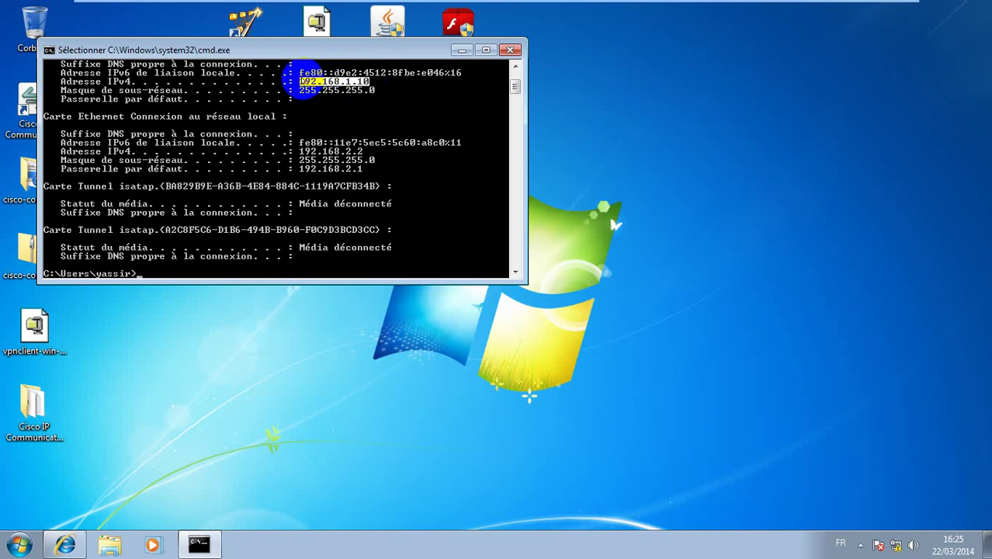
left_click_drag(370, 143, 294, 152)
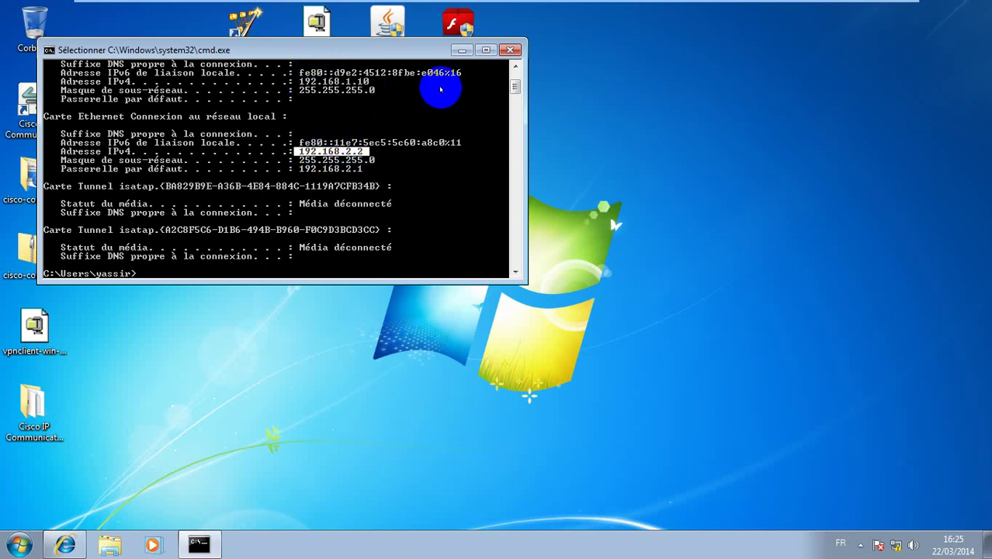
left_click(462, 50)
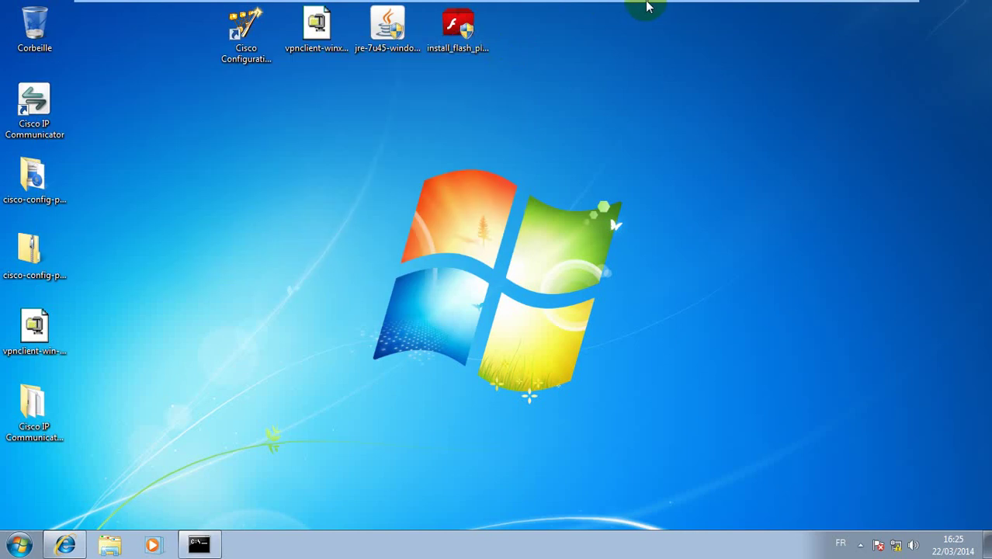
Minimise the VM and bring the GNS3 topology to the front
mouse_move(660, 4)
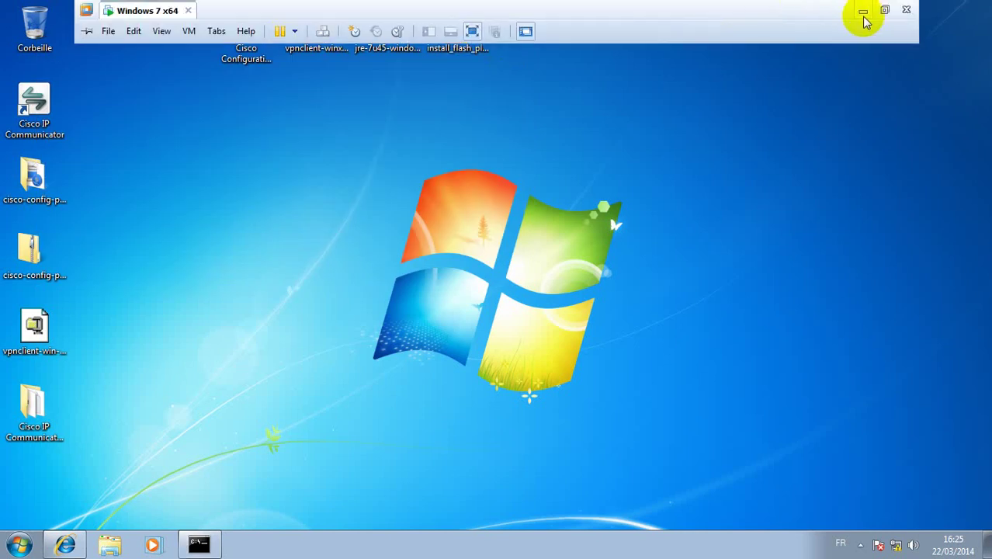
left_click(863, 14)
left_click(600, 264)
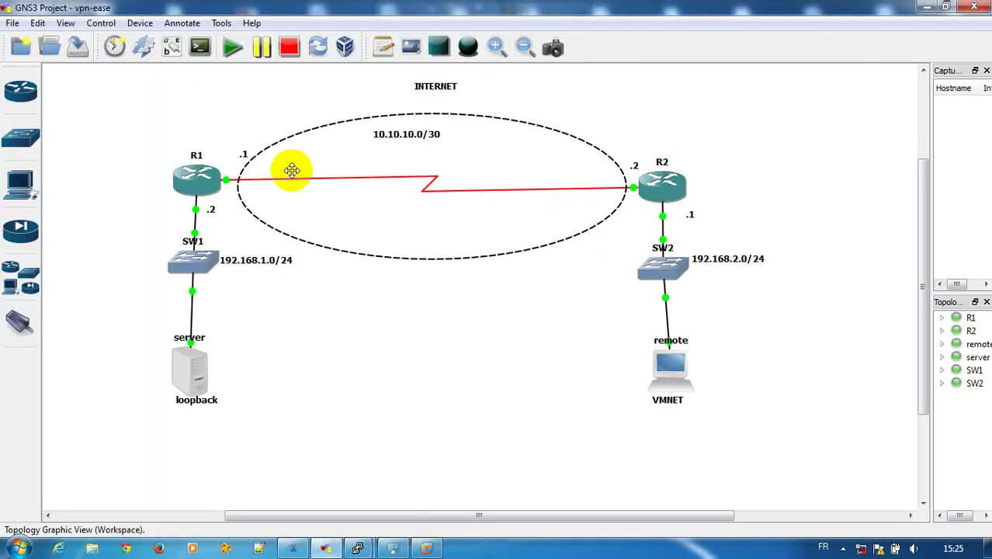
Start a capture on R1's s1/0 for the R1–R2 link and launch Wireshark on it
right_click(235, 181)
left_click(246, 193)
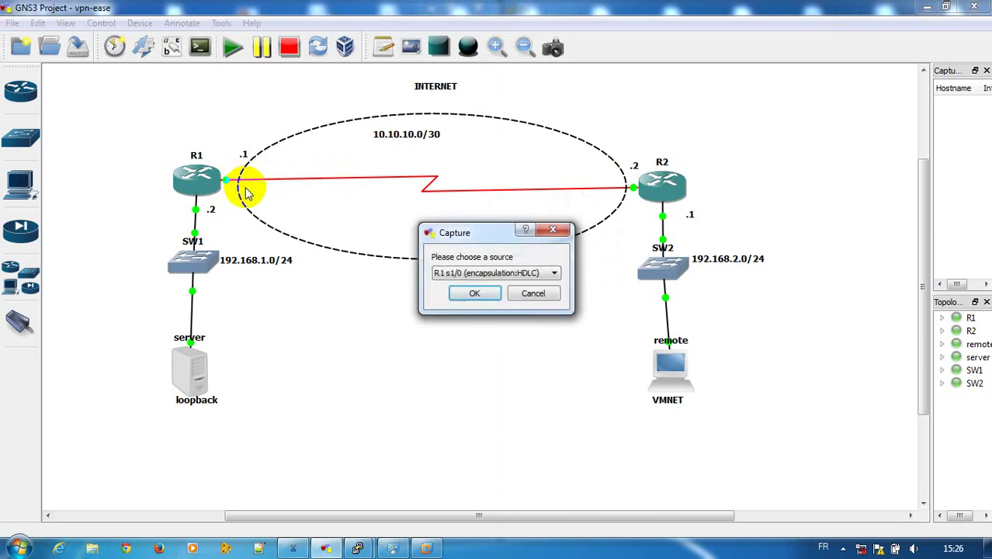
left_click(475, 294)
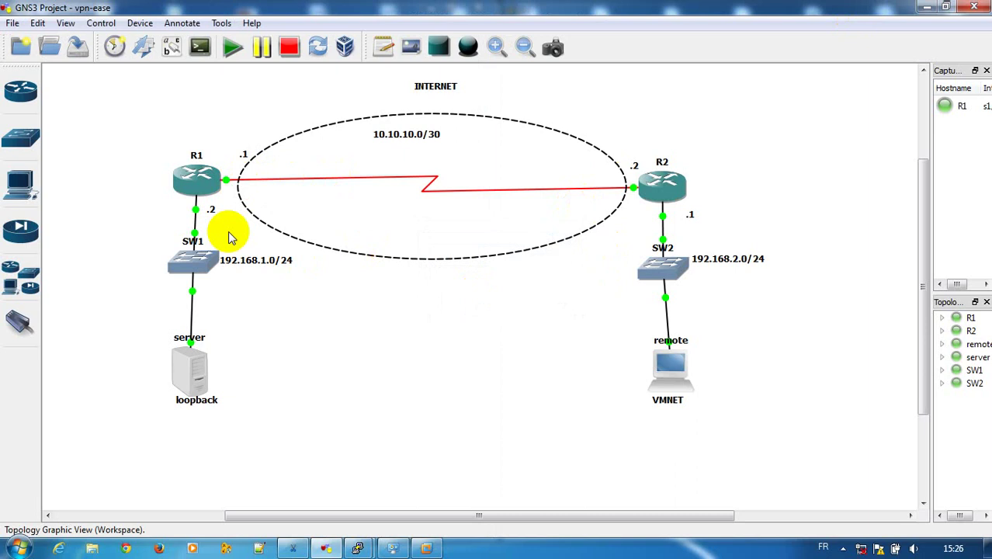
right_click(231, 181)
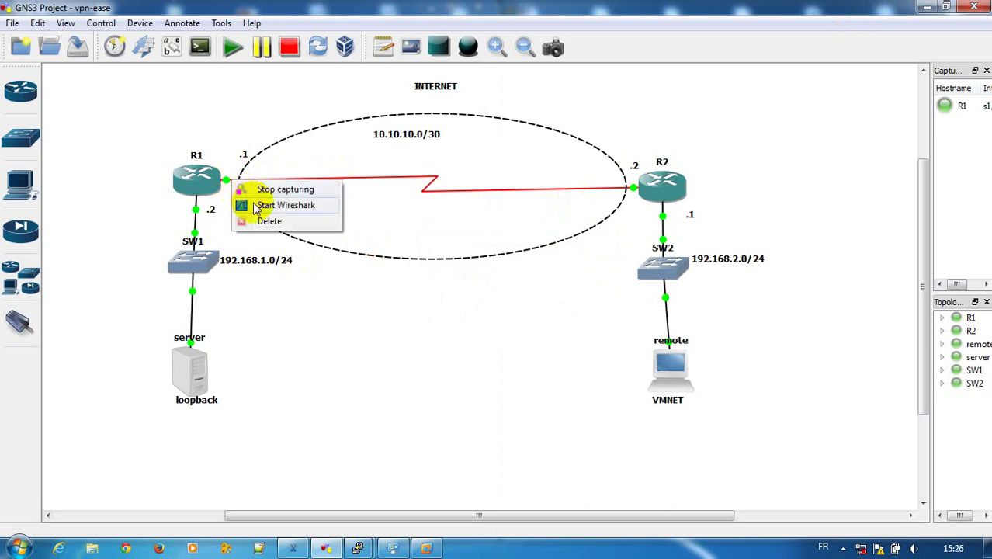
left_click(257, 206)
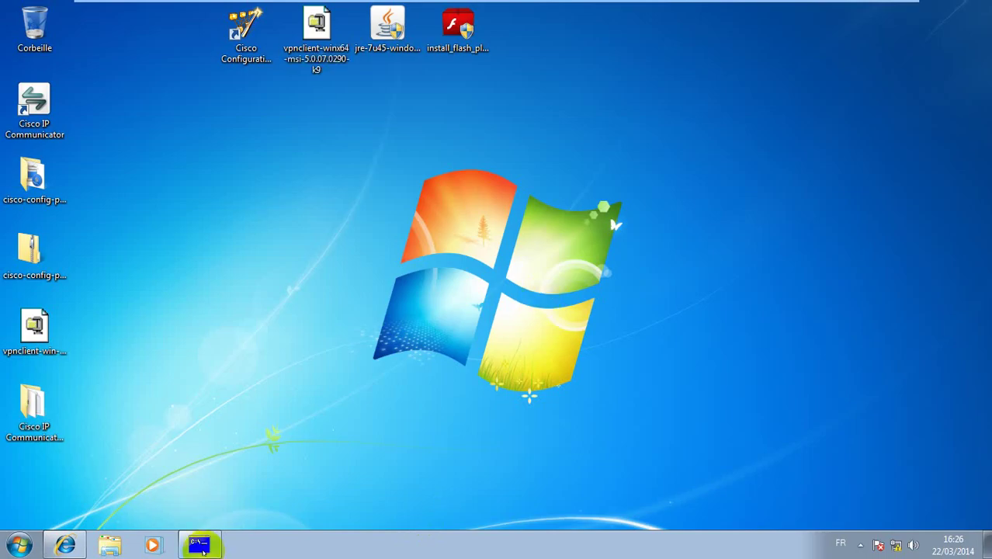
In the restored command prompt, ping 192.168.1.1 successfully, then minimise the VM
left_click(200, 546)
key("Return")
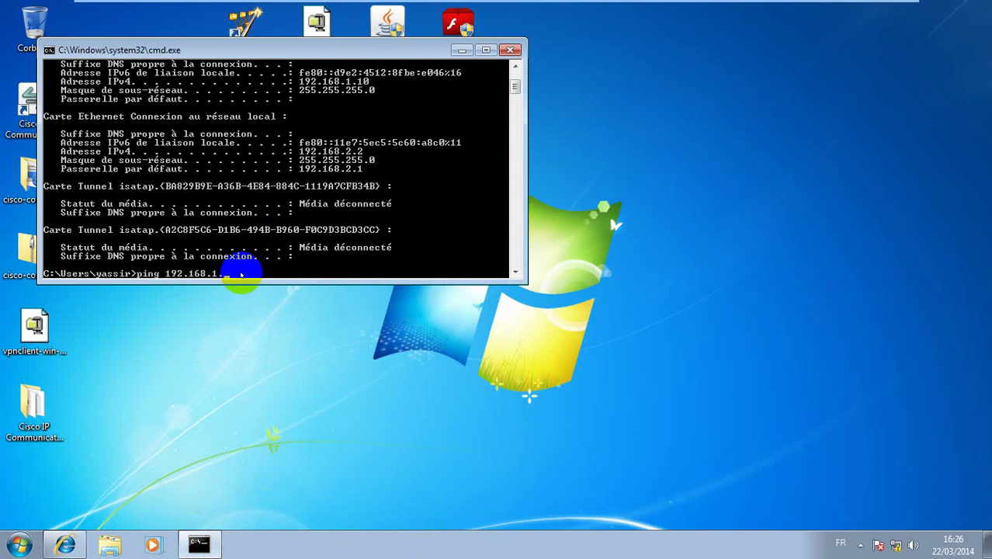
key("Return")
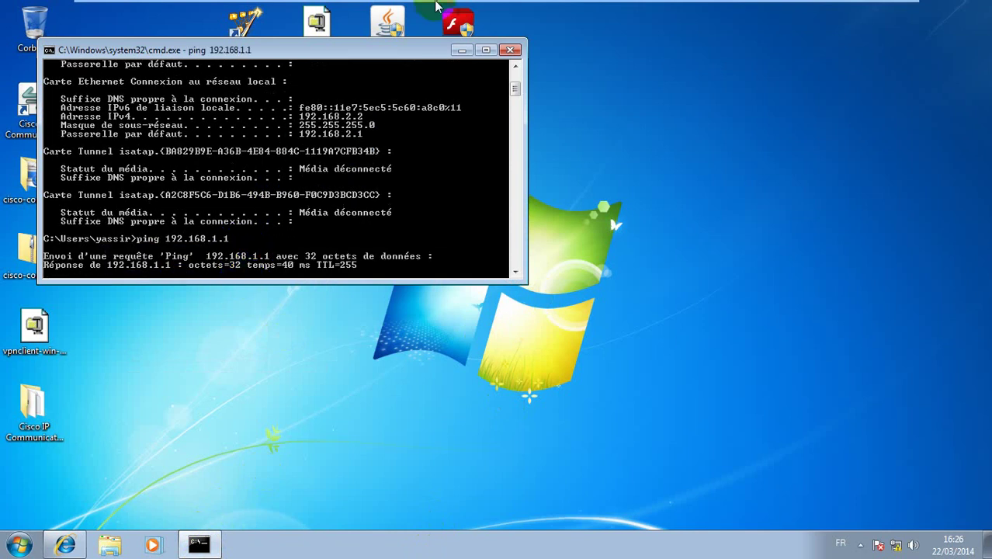
mouse_move(440, 6)
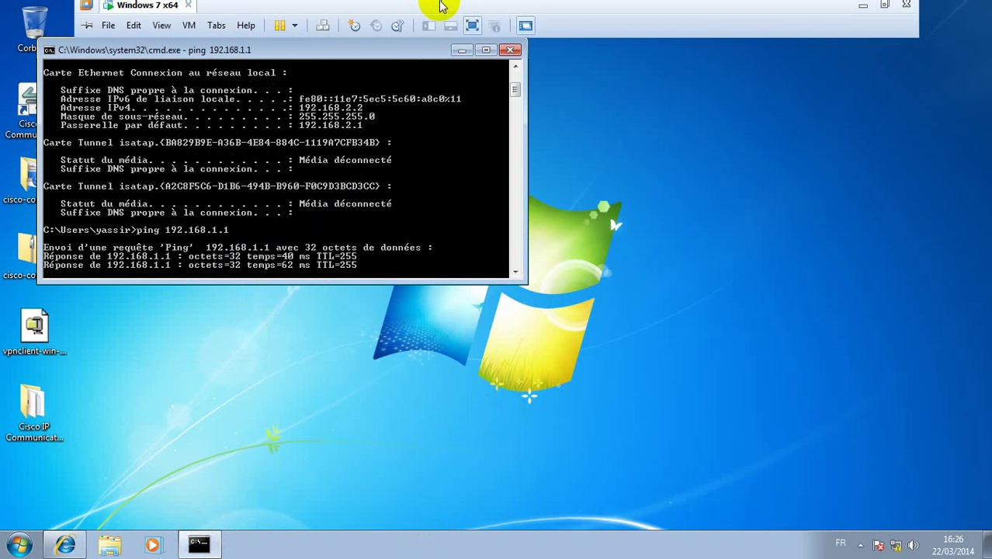
left_click(863, 6)
Inspect the ESP packets from 192.168.2.2 and the ISAKMP Informational packet, then stop the capture
left_click(356, 249)
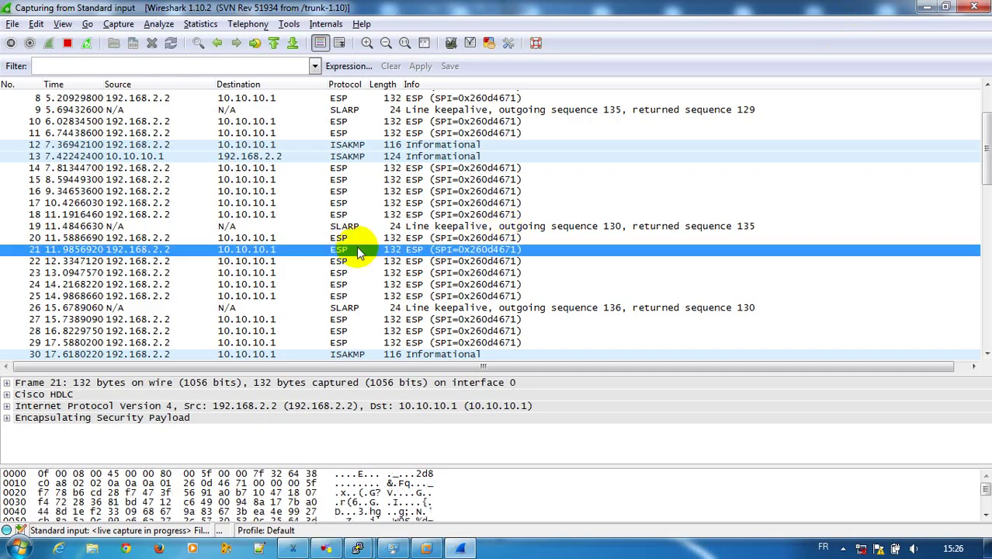
left_click(381, 283)
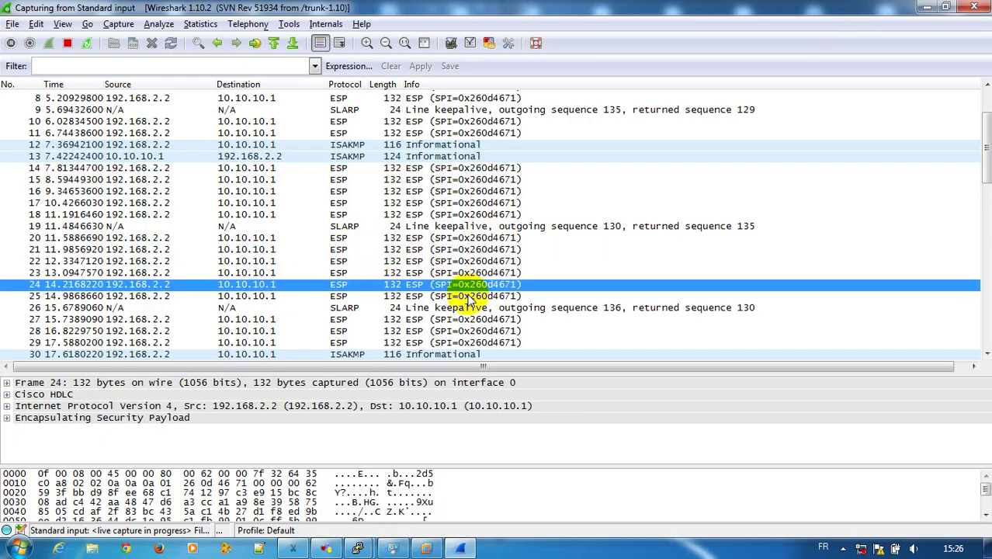
scroll(470, 300, "down", 5)
left_click(350, 169)
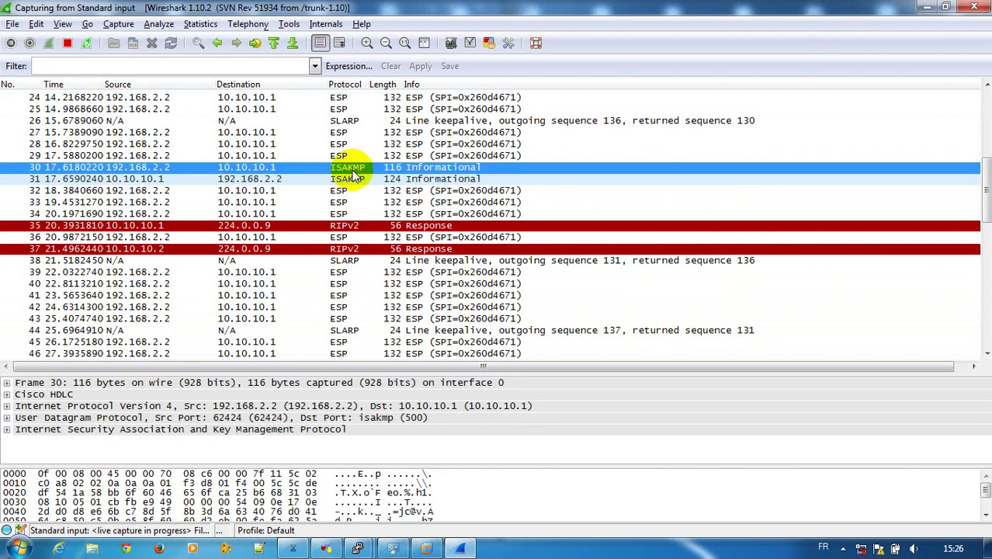
left_click(118, 24)
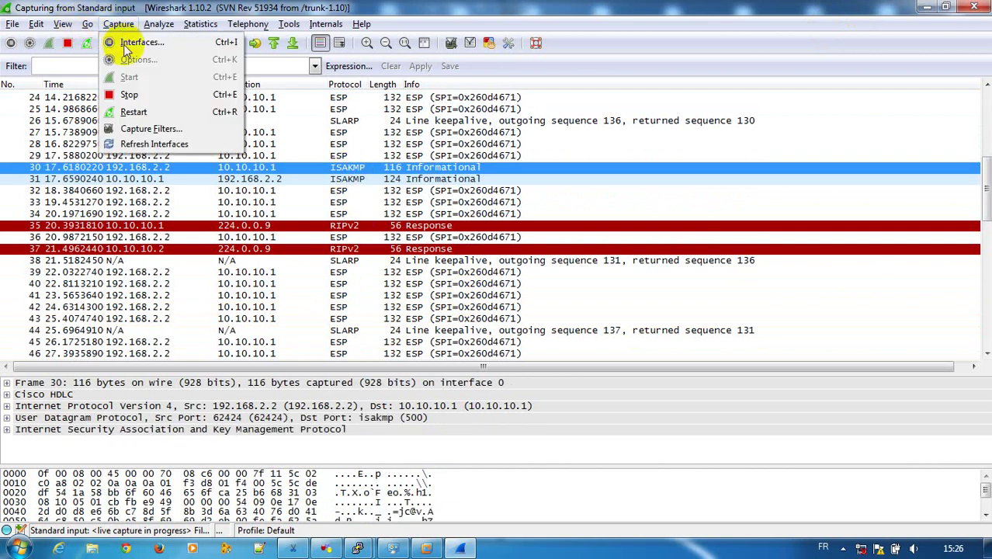
left_click(129, 94)
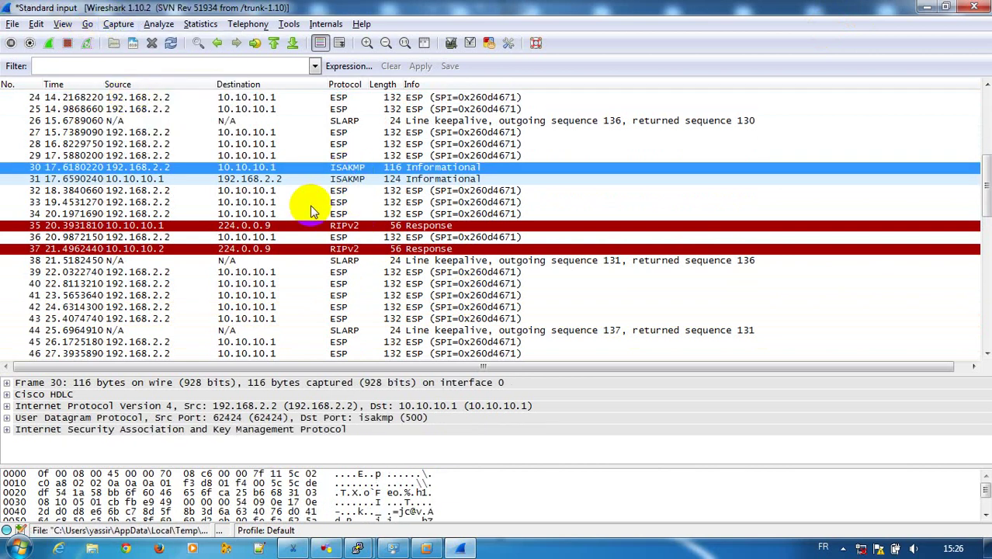